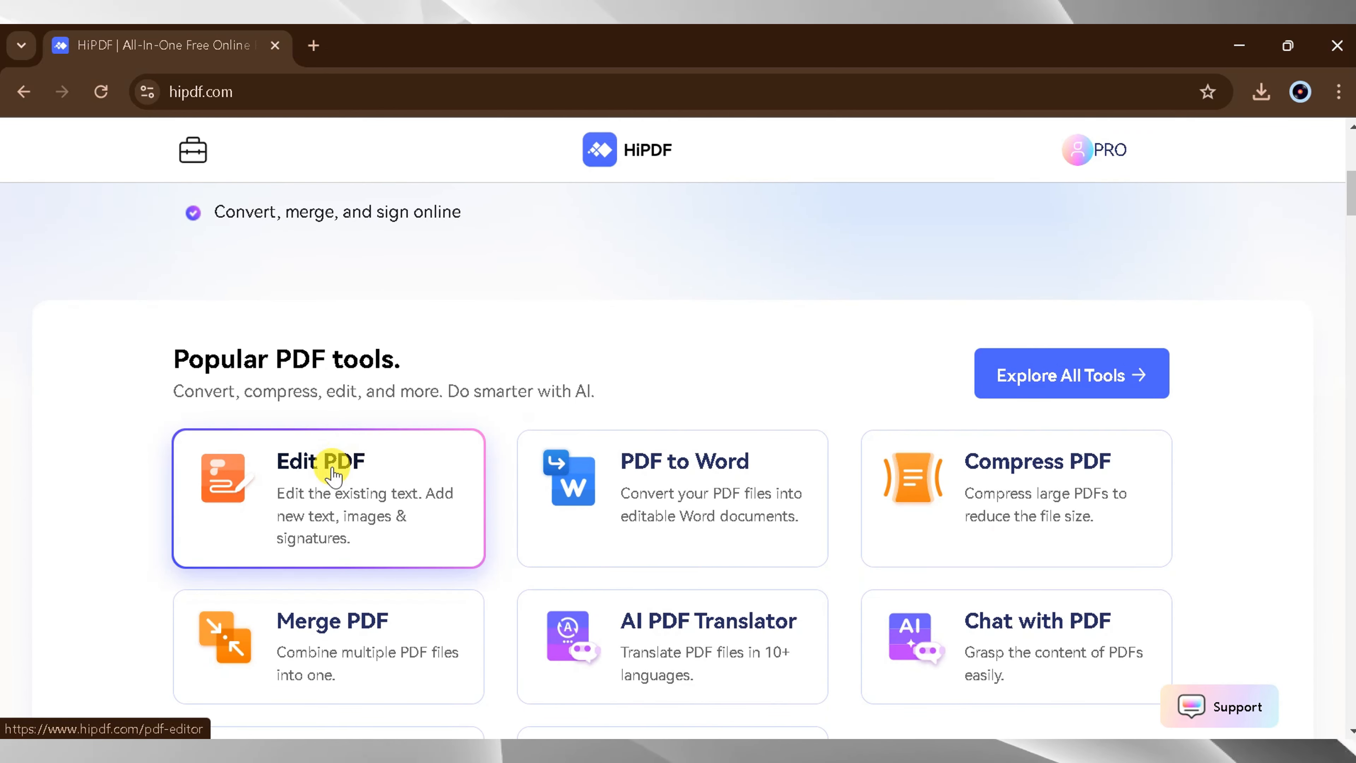
scroll(333, 475, down, 1)
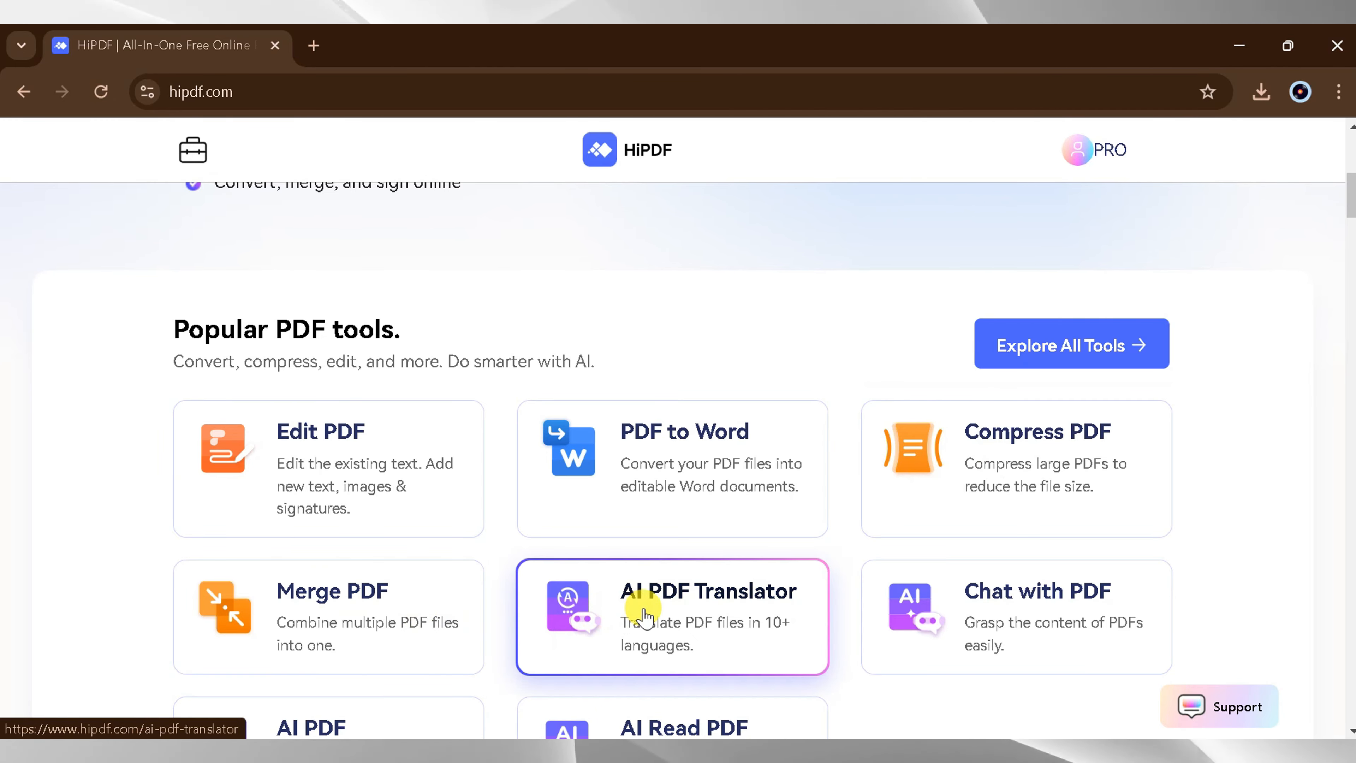
- Look through the homepage's popular PDF tools and preview AI for PDF, Edit, Convert, Compress, Merge and Crop PDF
scroll(646, 615, down, 3)
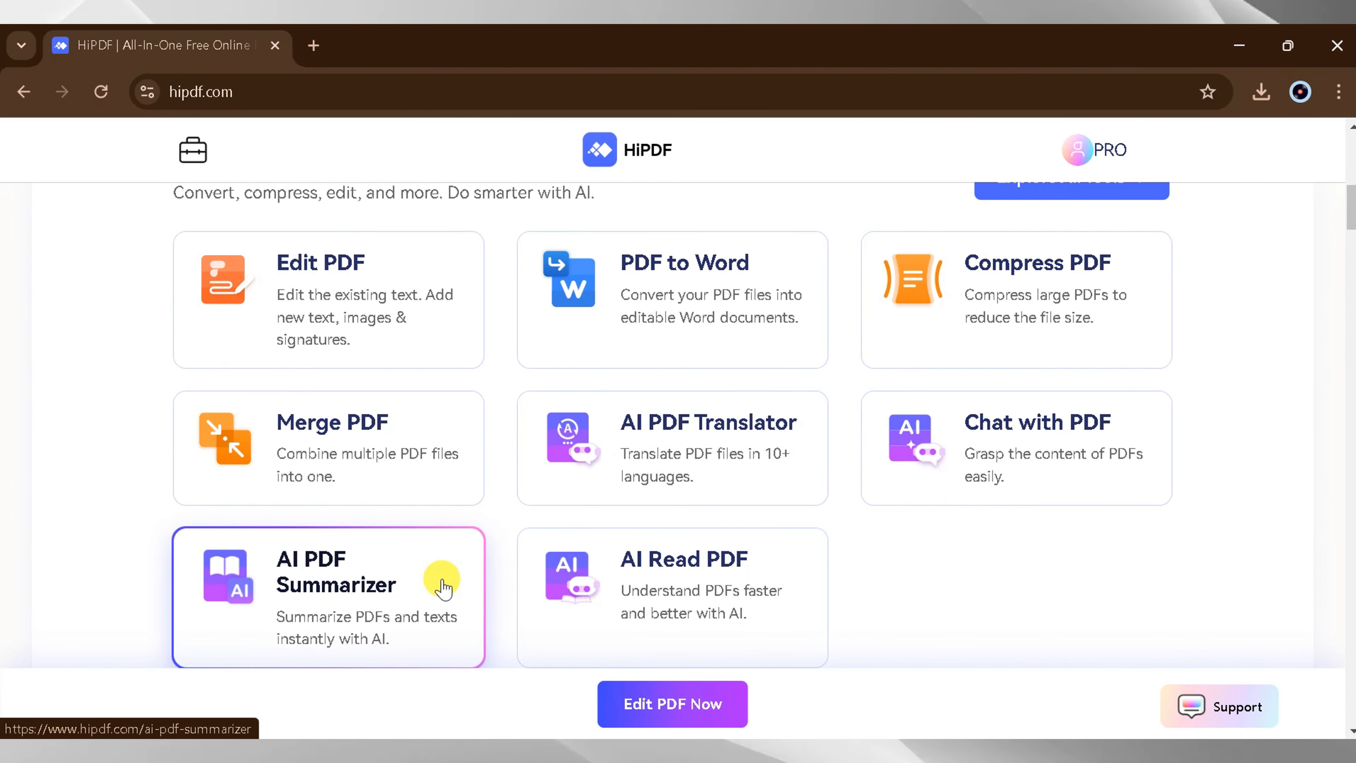
scroll(678, 561, down, 10)
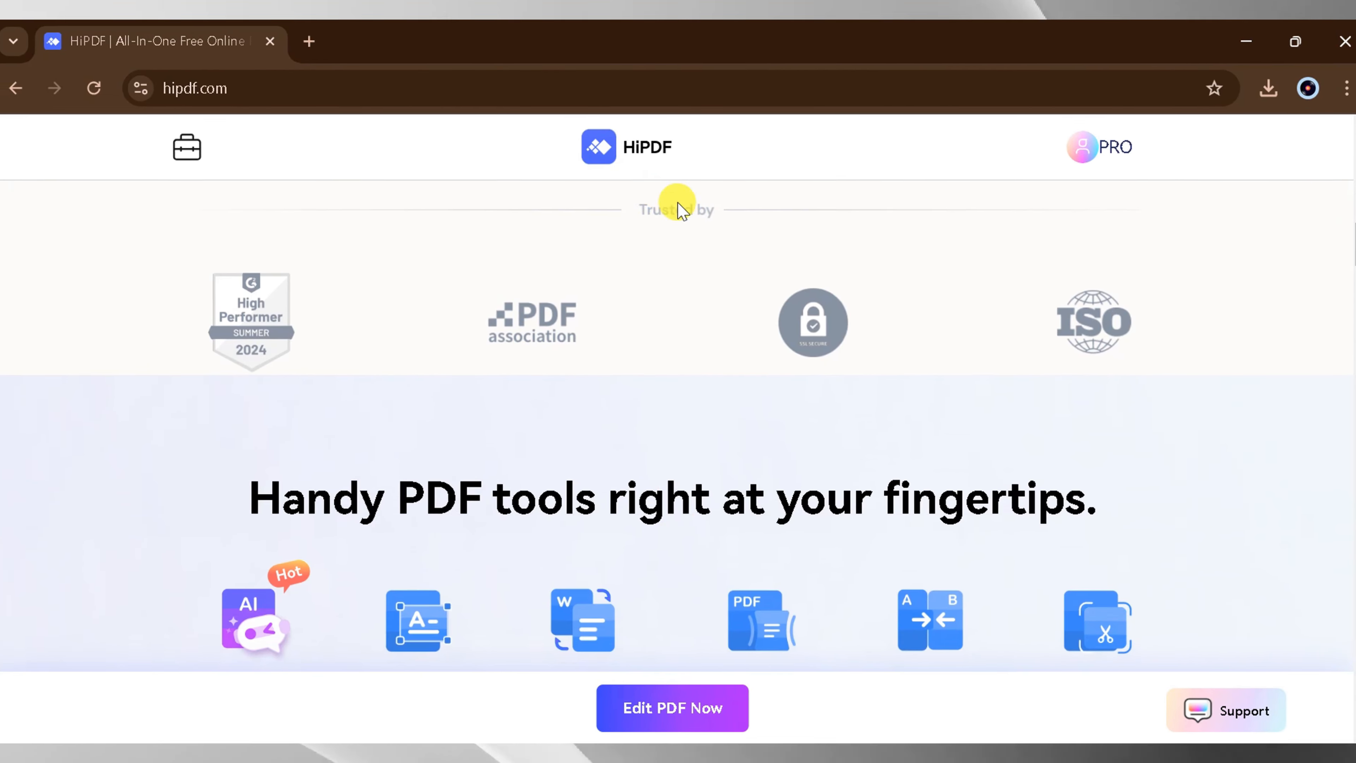
scroll(930, 446, down, 2)
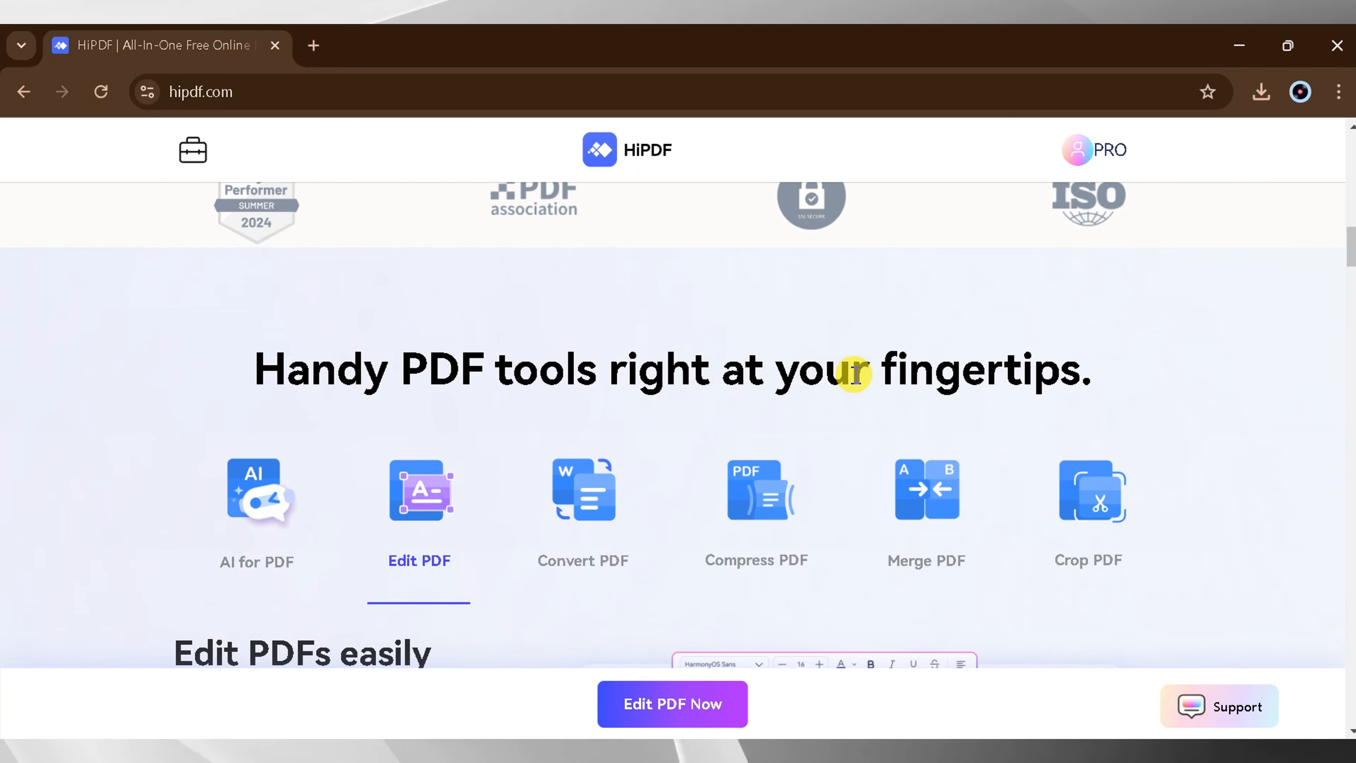
scroll(940, 337, down, 2)
click(249, 465)
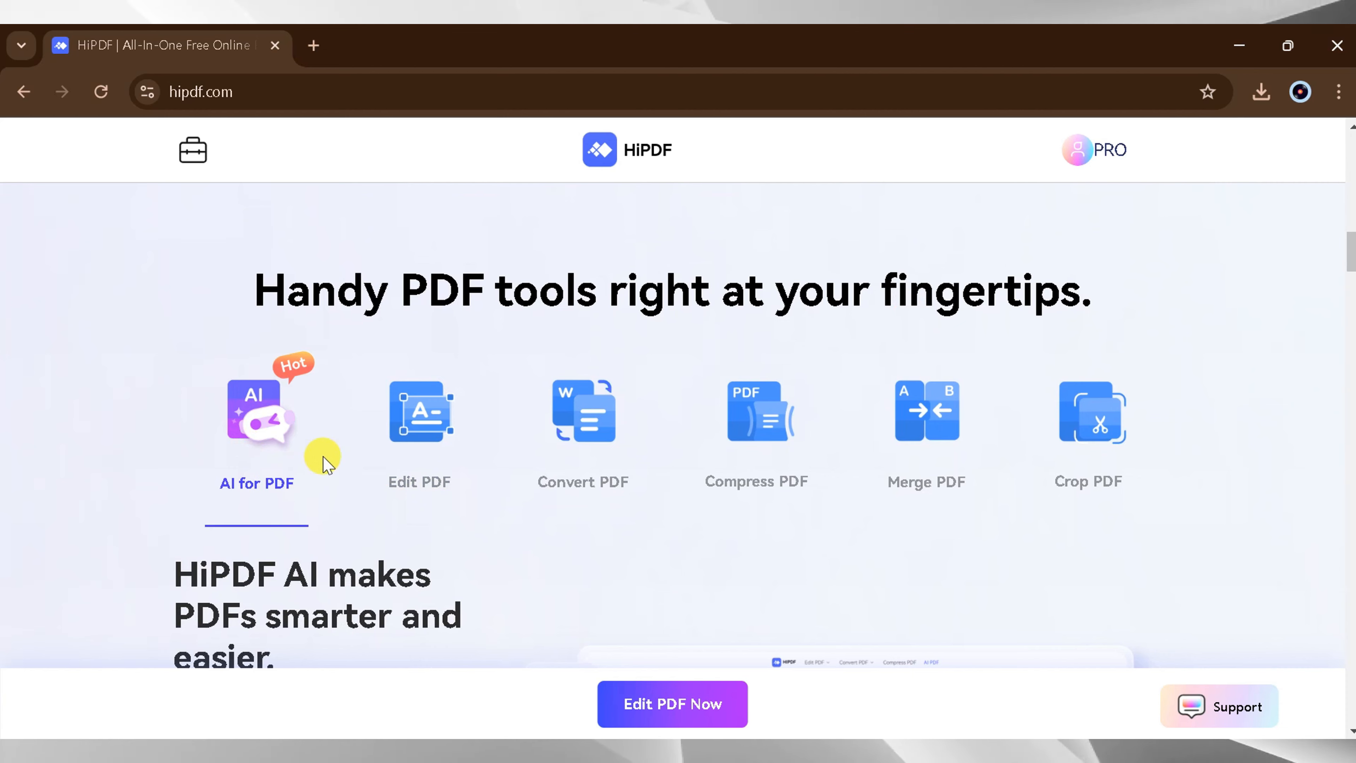
click(411, 484)
click(581, 453)
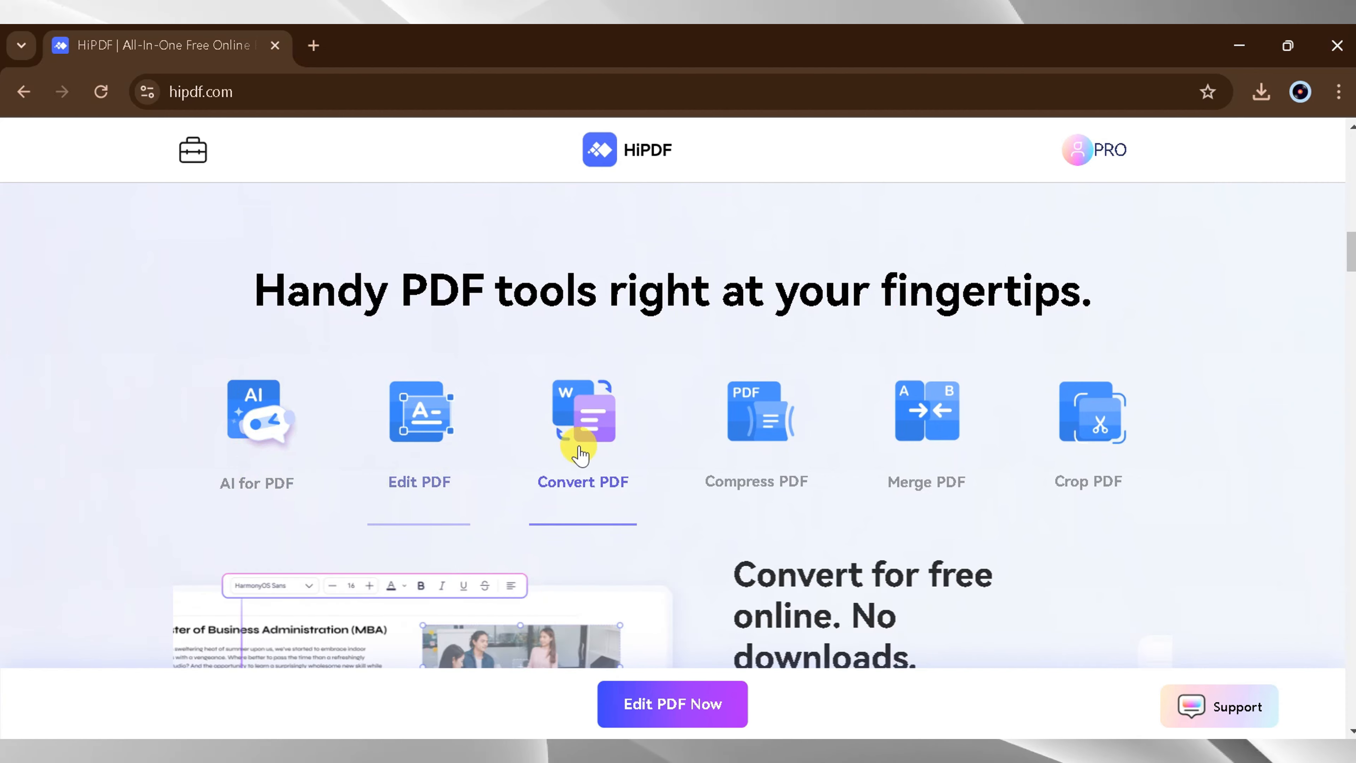
click(748, 419)
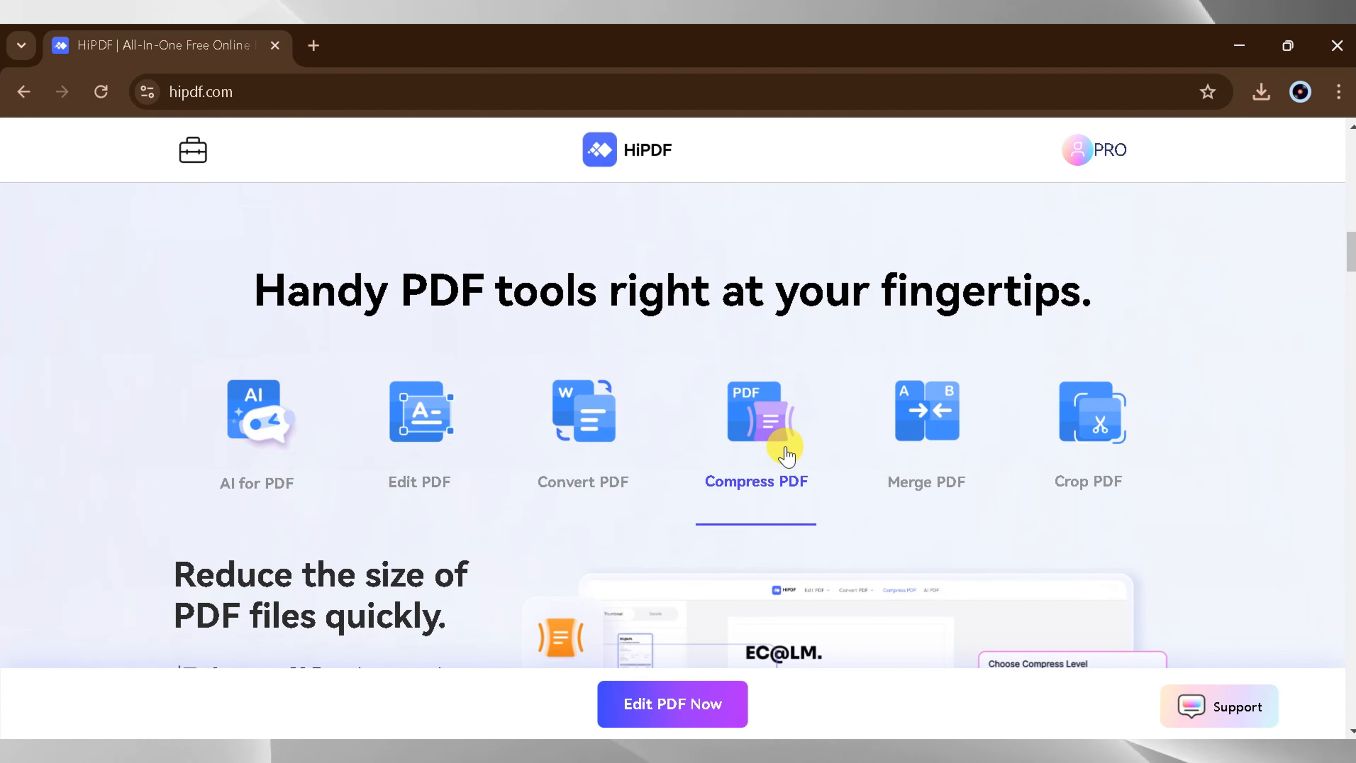
click(919, 436)
click(1090, 422)
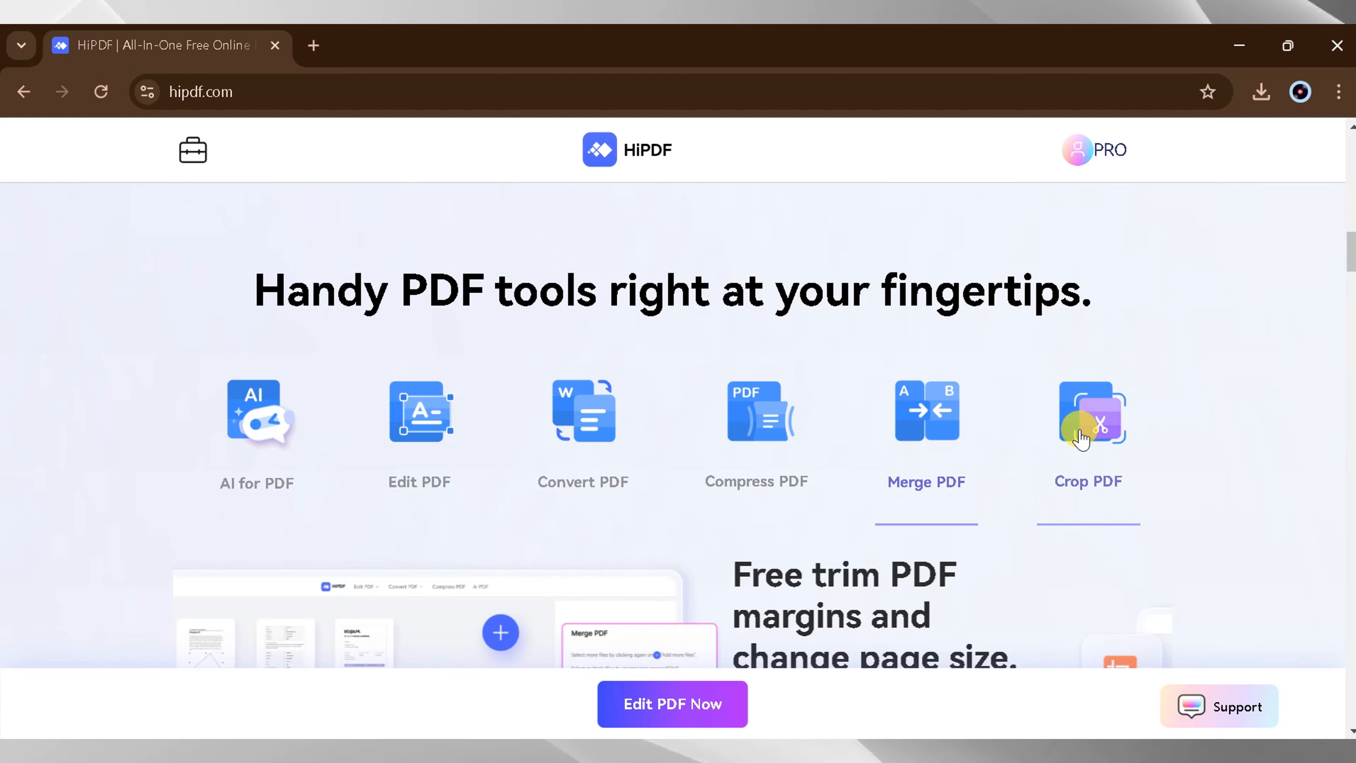
- Examine the homepage's additional tools, from Online OCR and Redact PDF to Password Protect PDF and Share Document
scroll(1088, 441, down, 5)
scroll(1088, 441, down, 10)
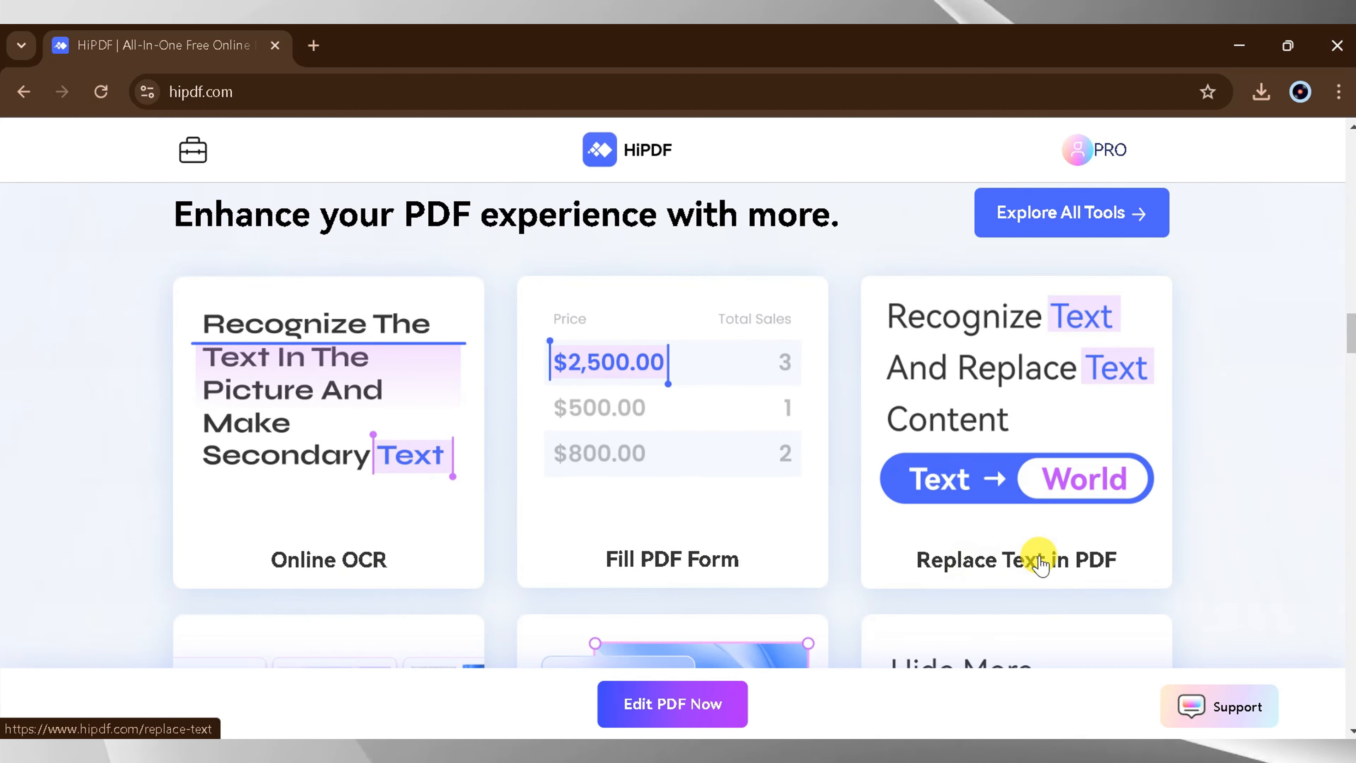
scroll(1040, 563, down, 5)
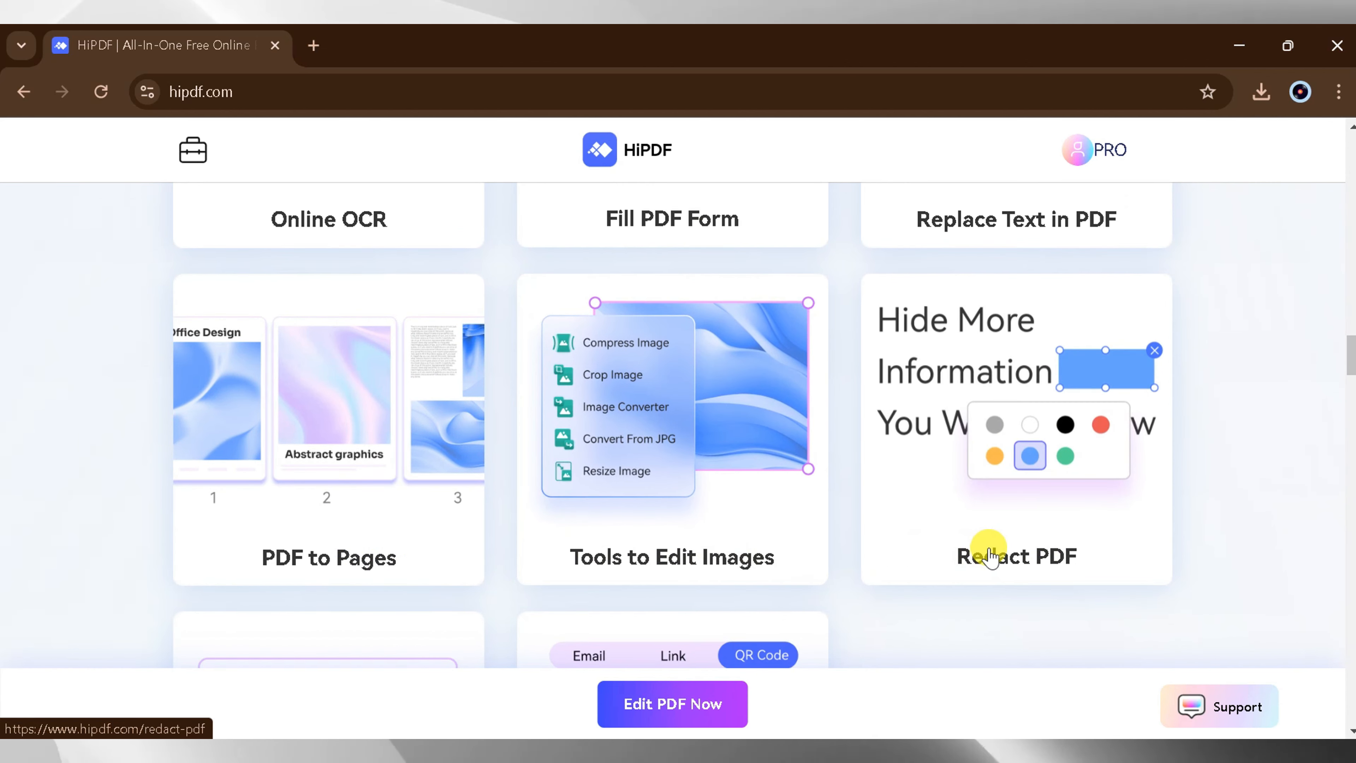
scroll(993, 553, down, 5)
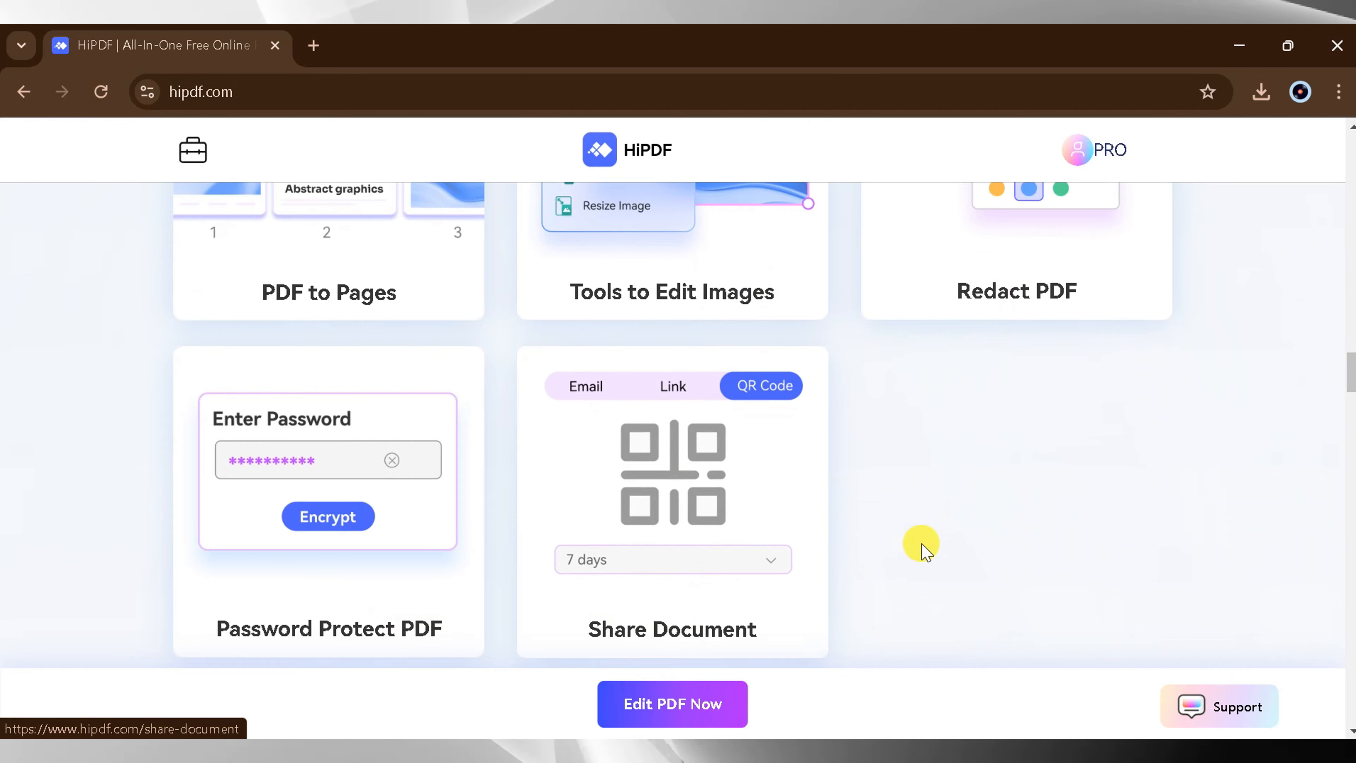
- Open the Edit PDF tool and upload the file AI in Economy from the Downloads folder
scroll(923, 545, up, 10)
click(460, 450)
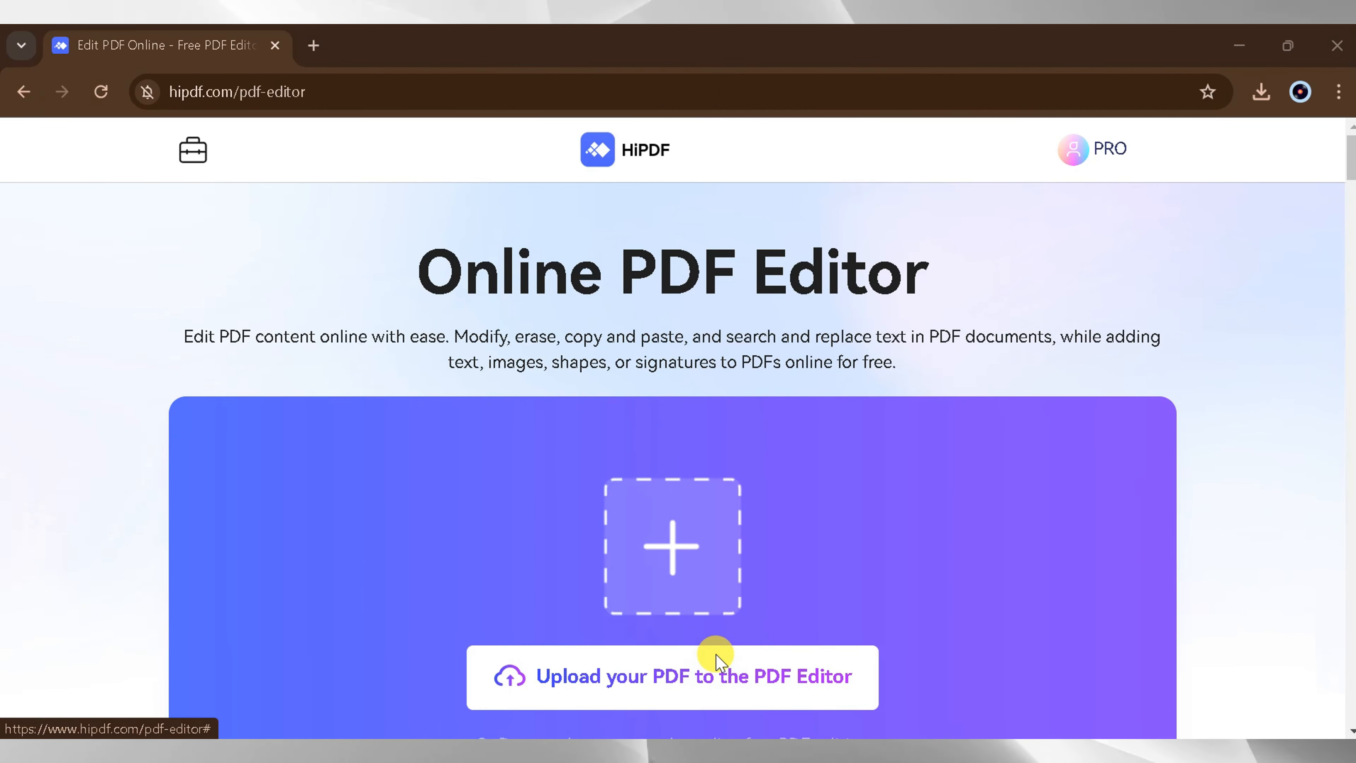
click(717, 660)
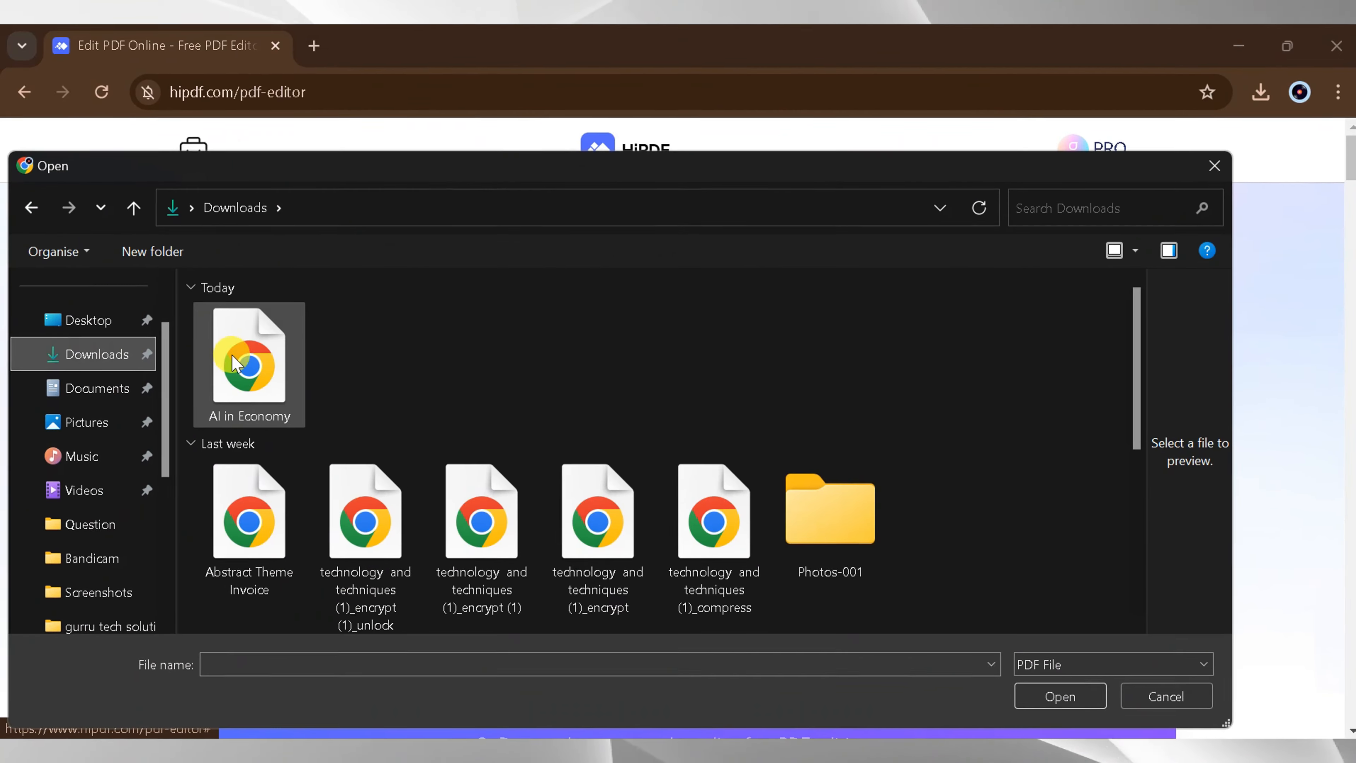
click(248, 364)
click(1056, 697)
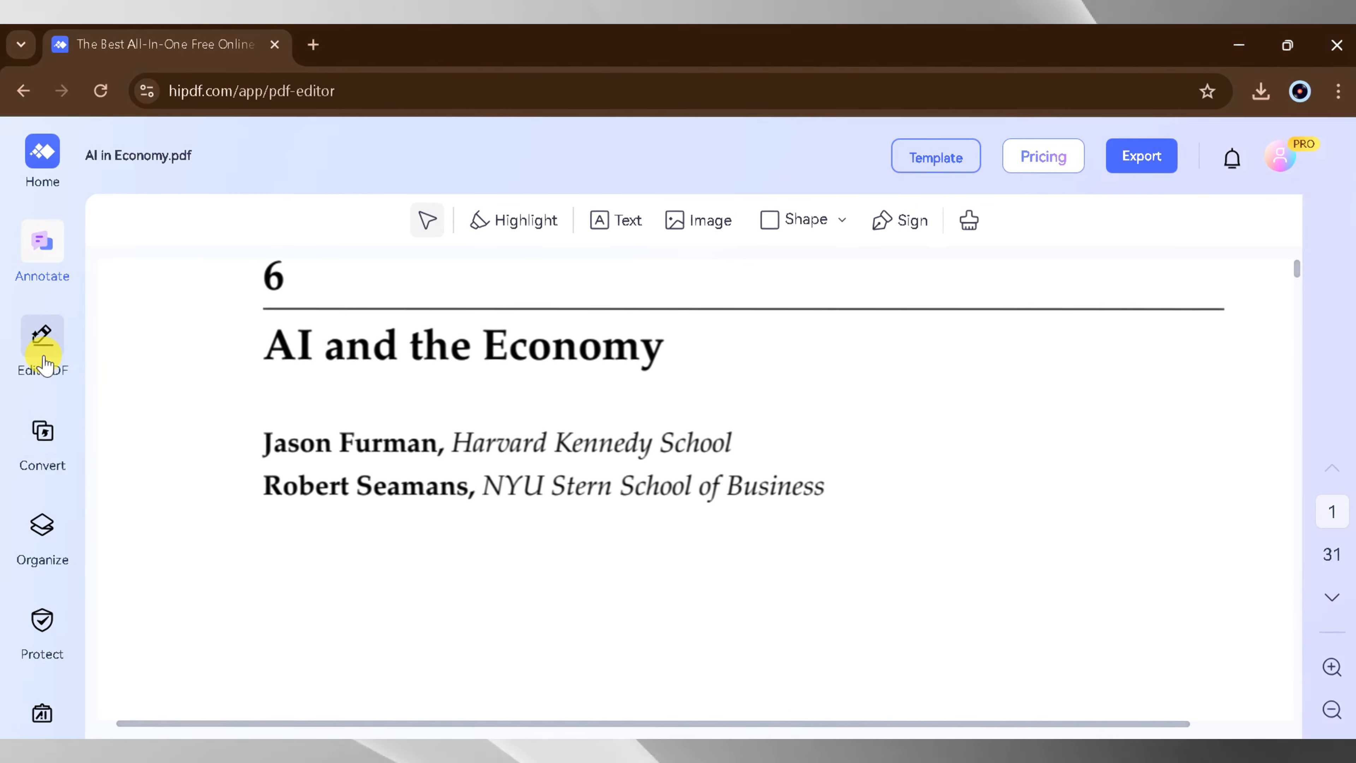
- Enter text editing mode and add a line reading "email address" followed by the contact's e-mail below the author affiliations
click(45, 360)
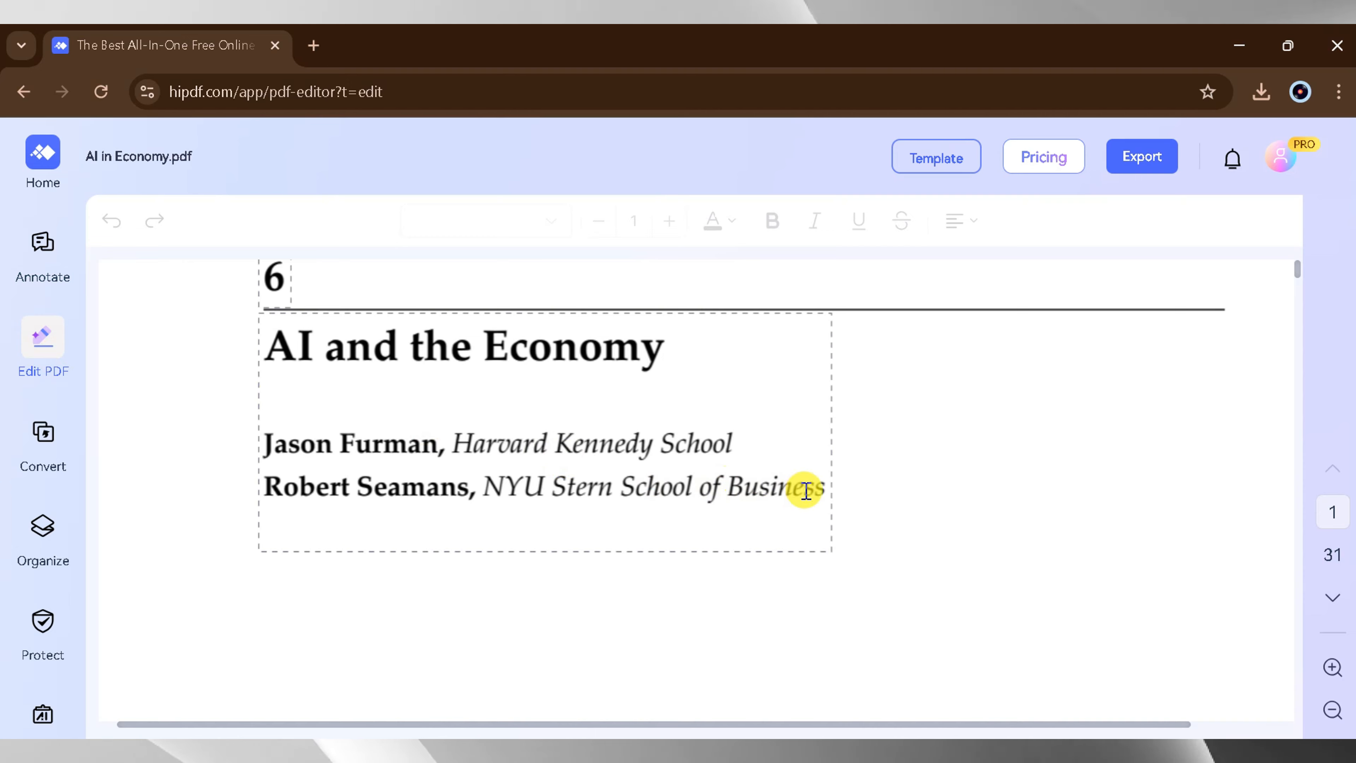
click(826, 493)
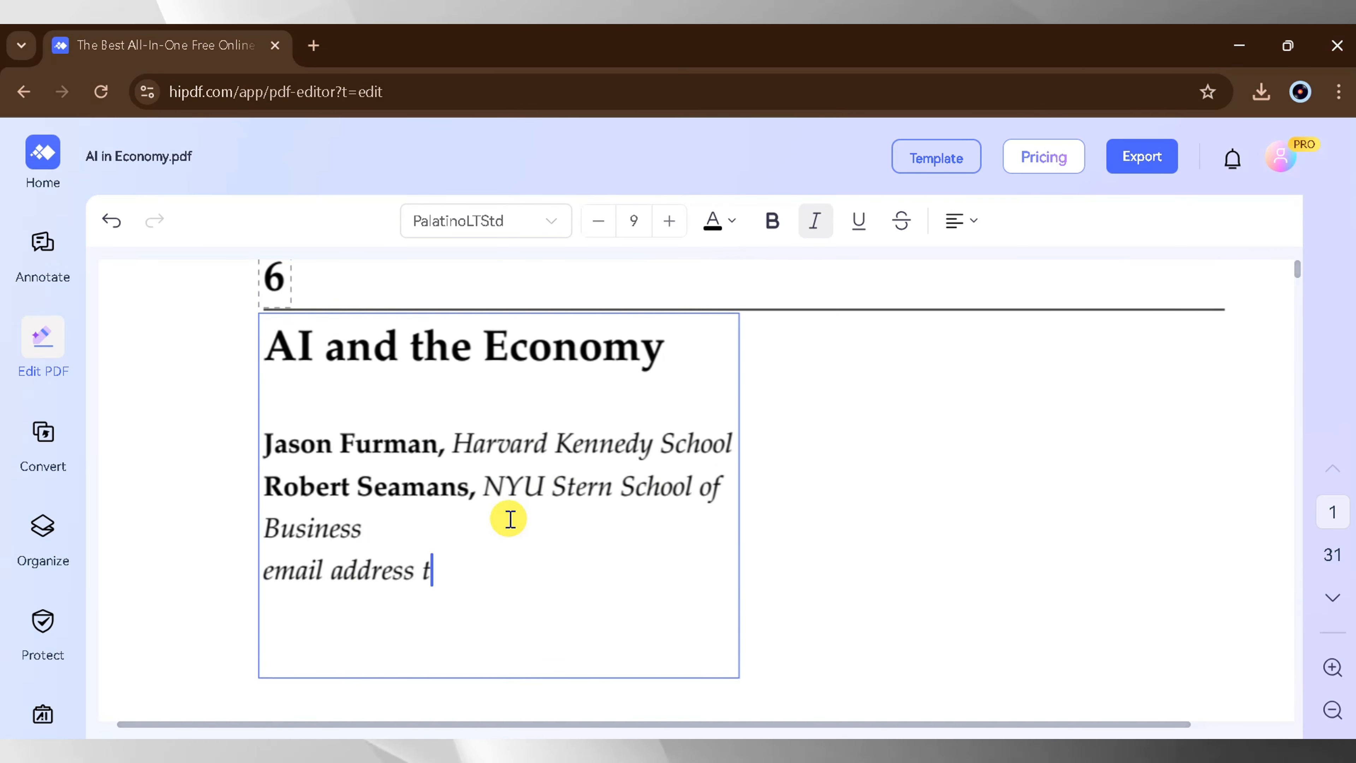
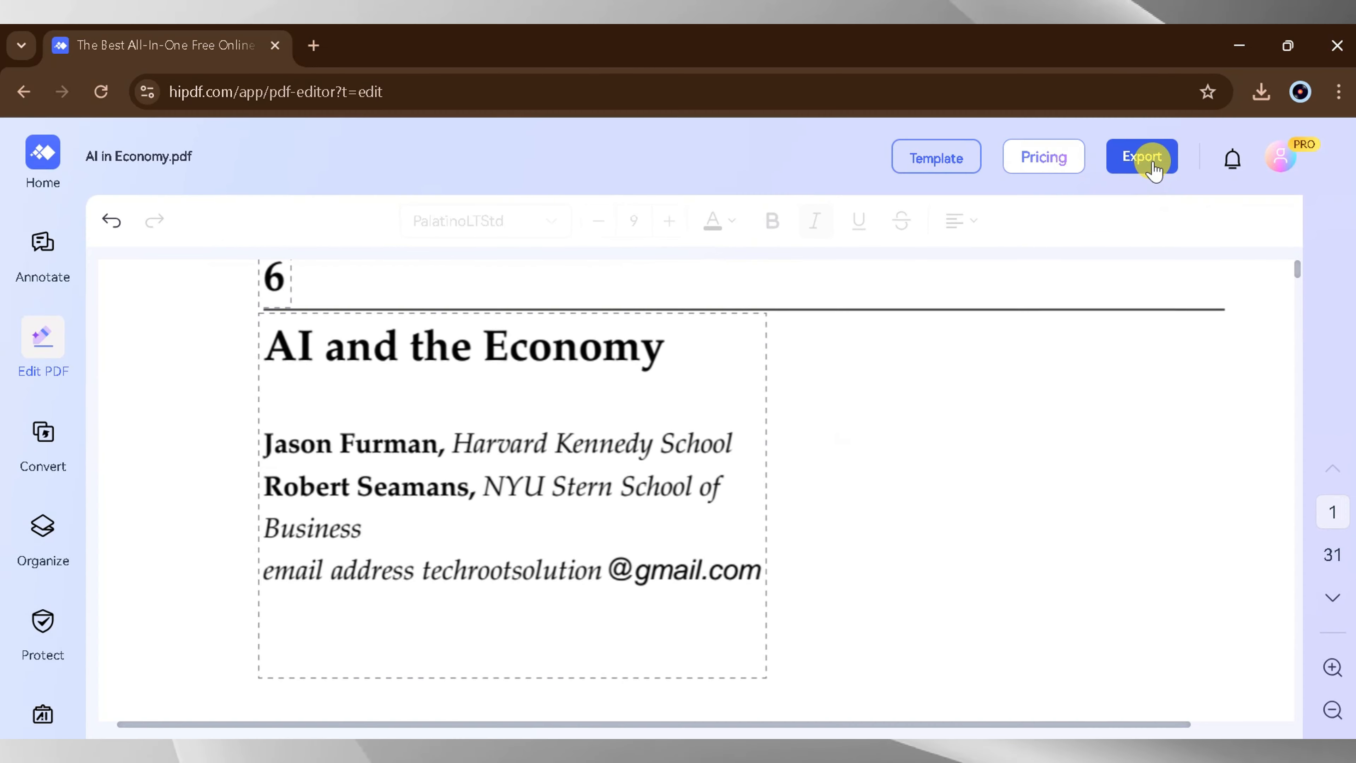
- Export the edited PDF and open the downloaded copy to check the added line
click(1137, 161)
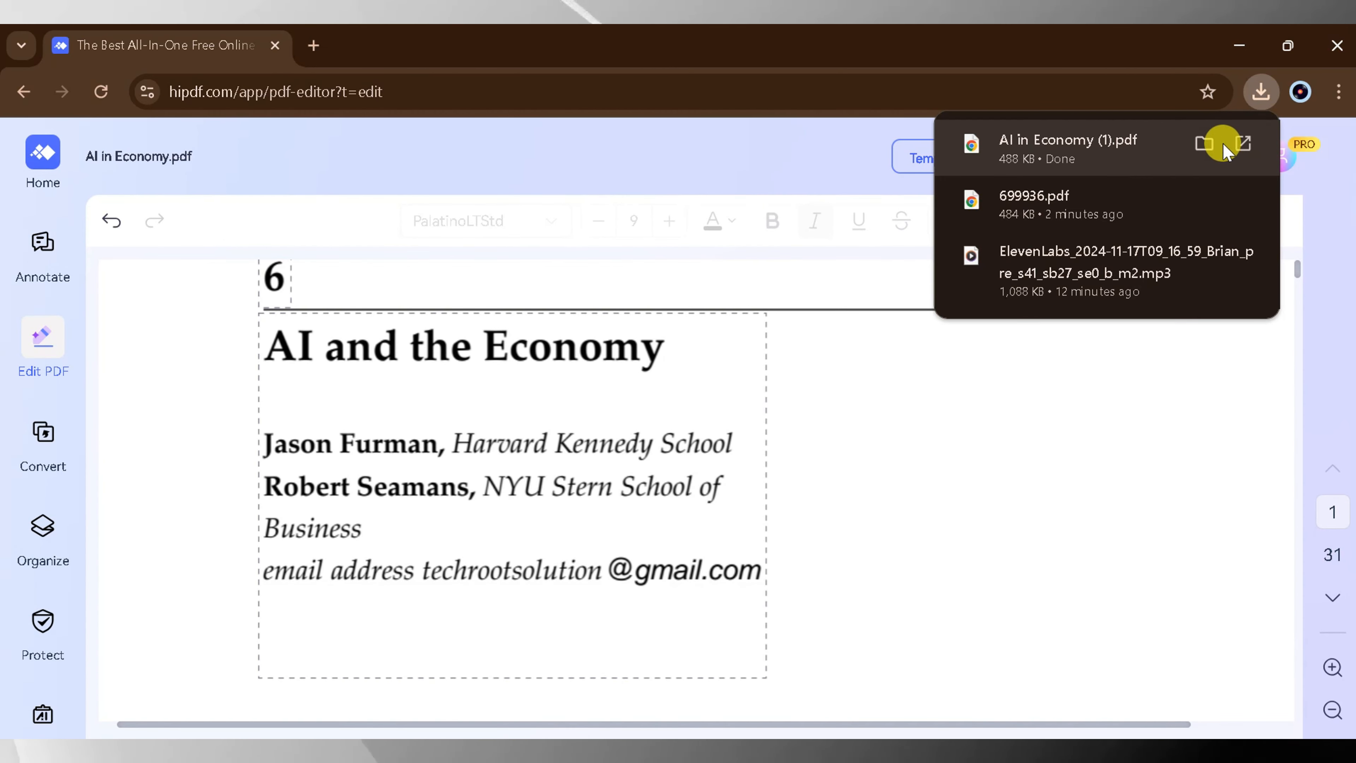
click(1246, 142)
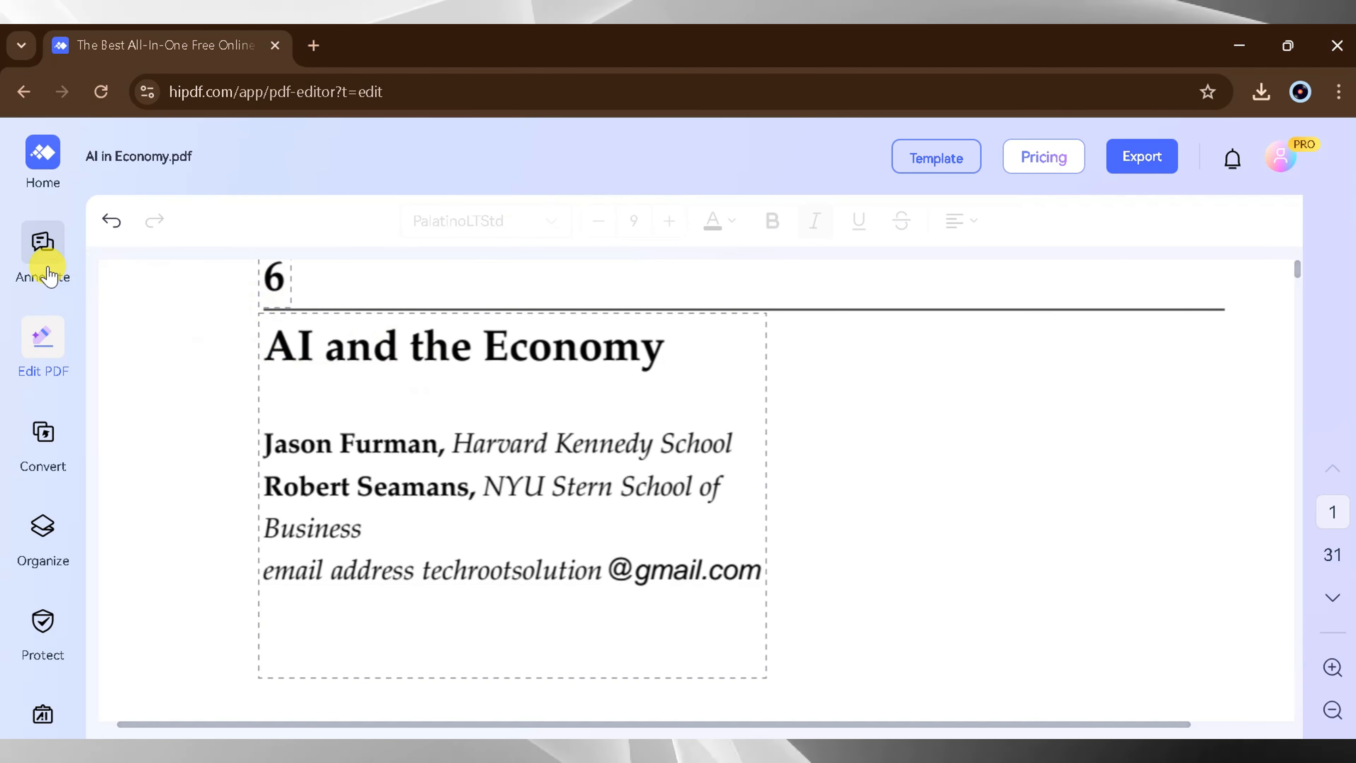
- Return to annotating the document and highlight the title "AI and the Economy" and the e-mail address line
click(48, 275)
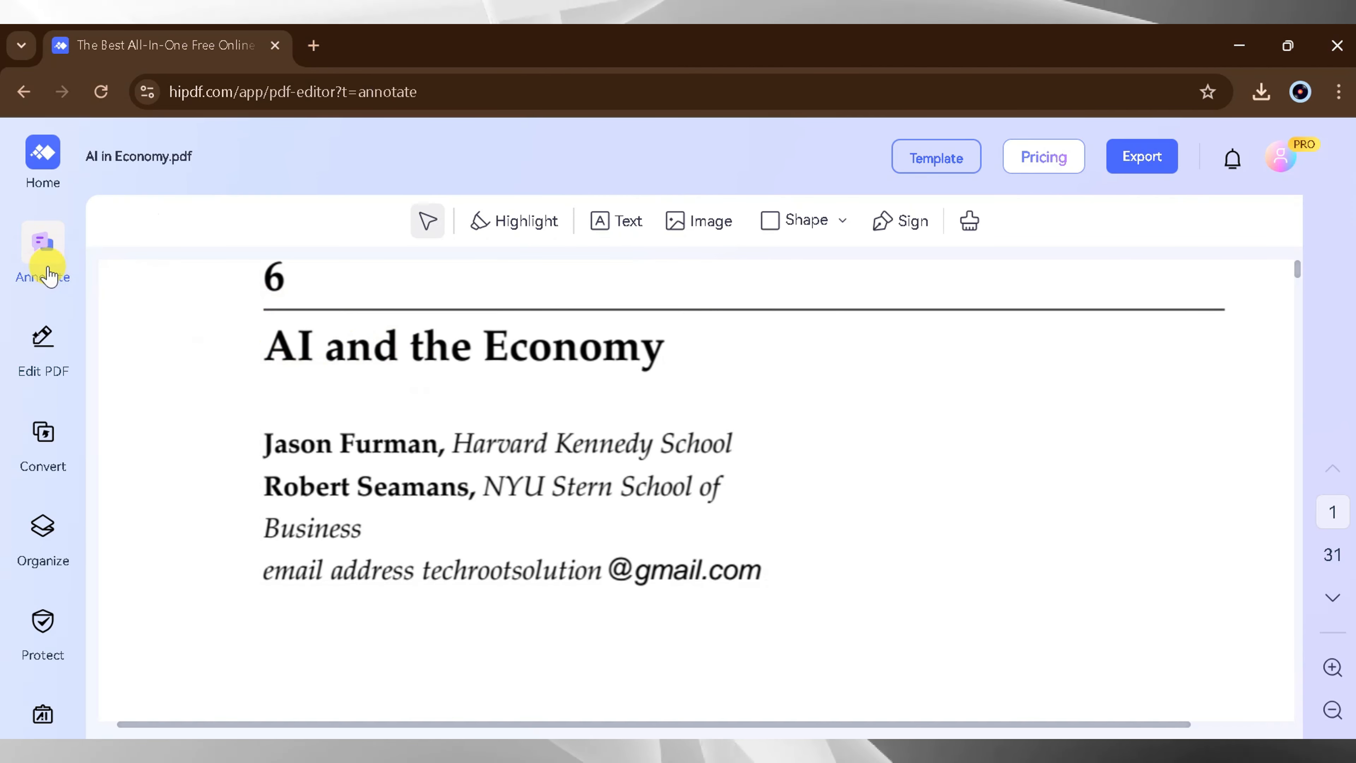
click(514, 221)
drag(267, 347, 507, 354)
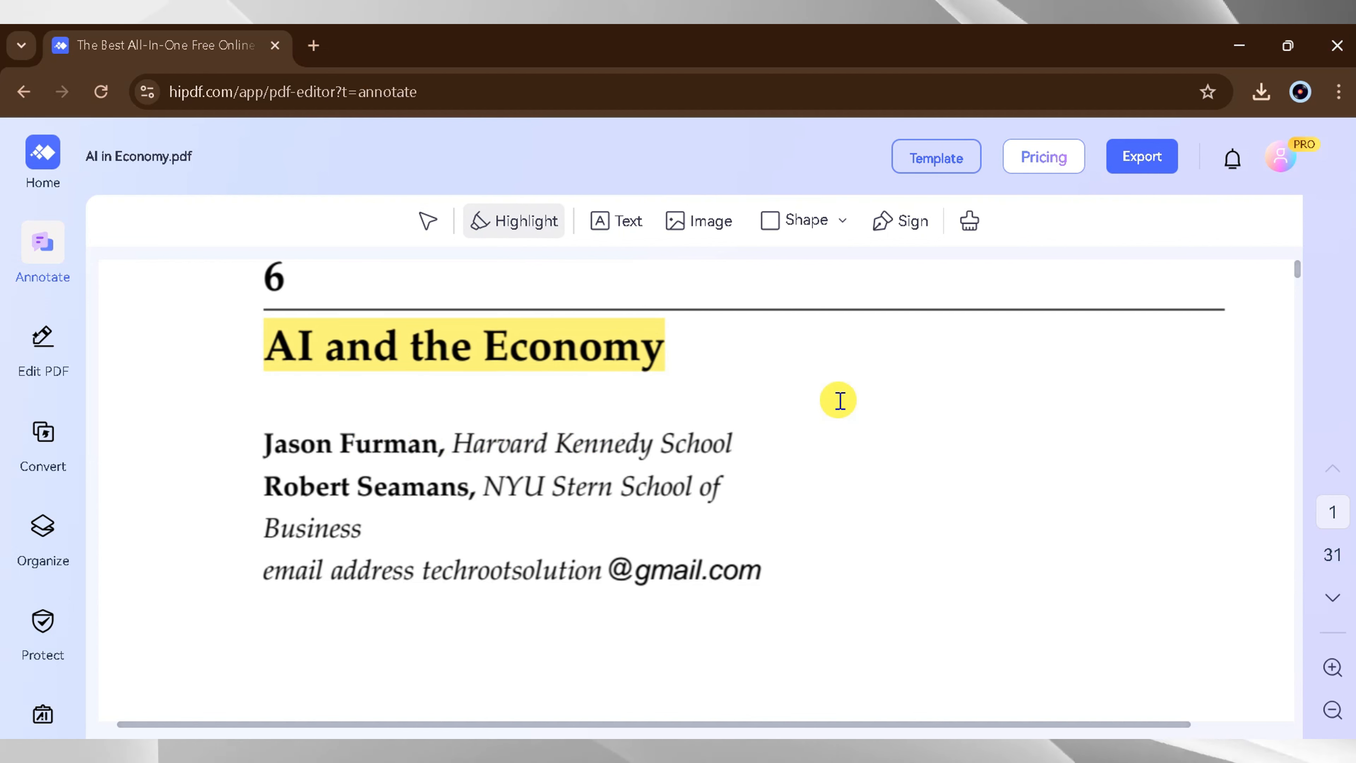
scroll(620, 438, down, 1)
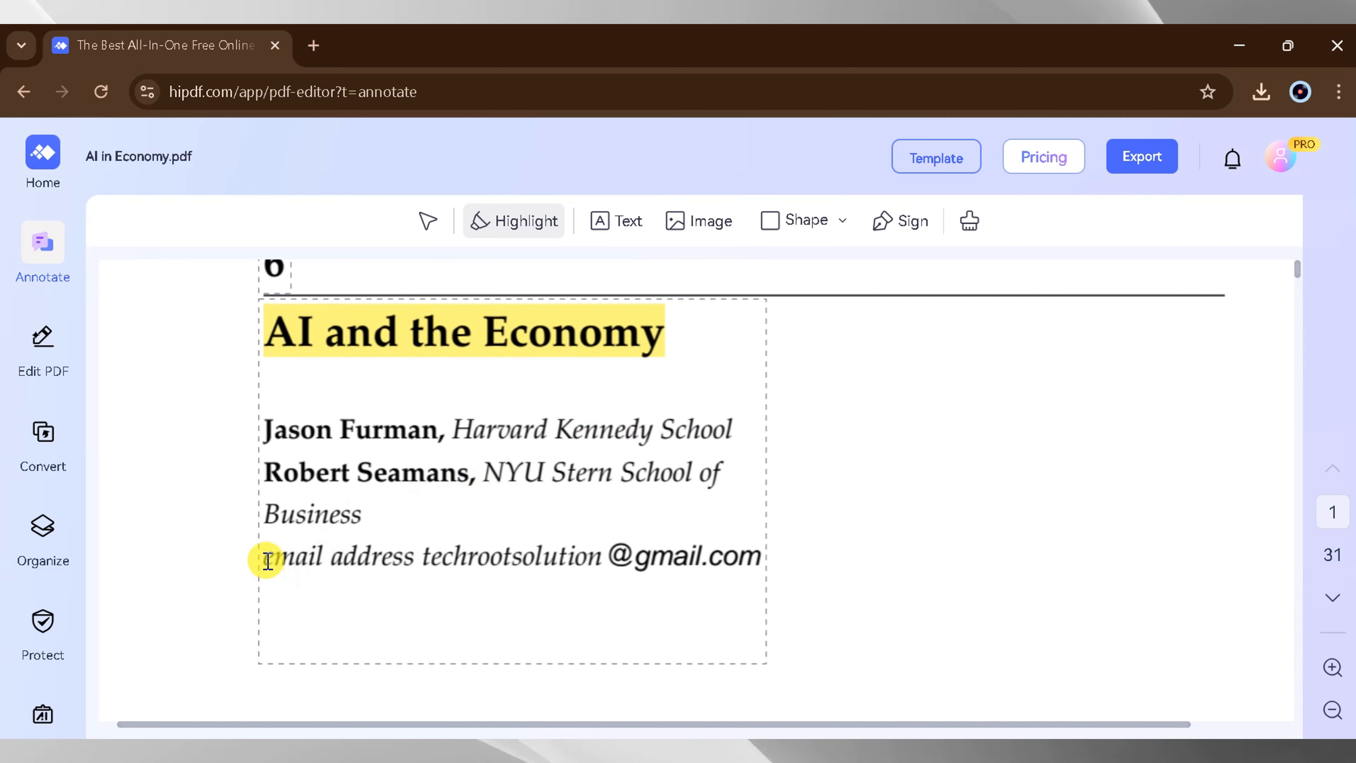
drag(505, 535, 705, 571)
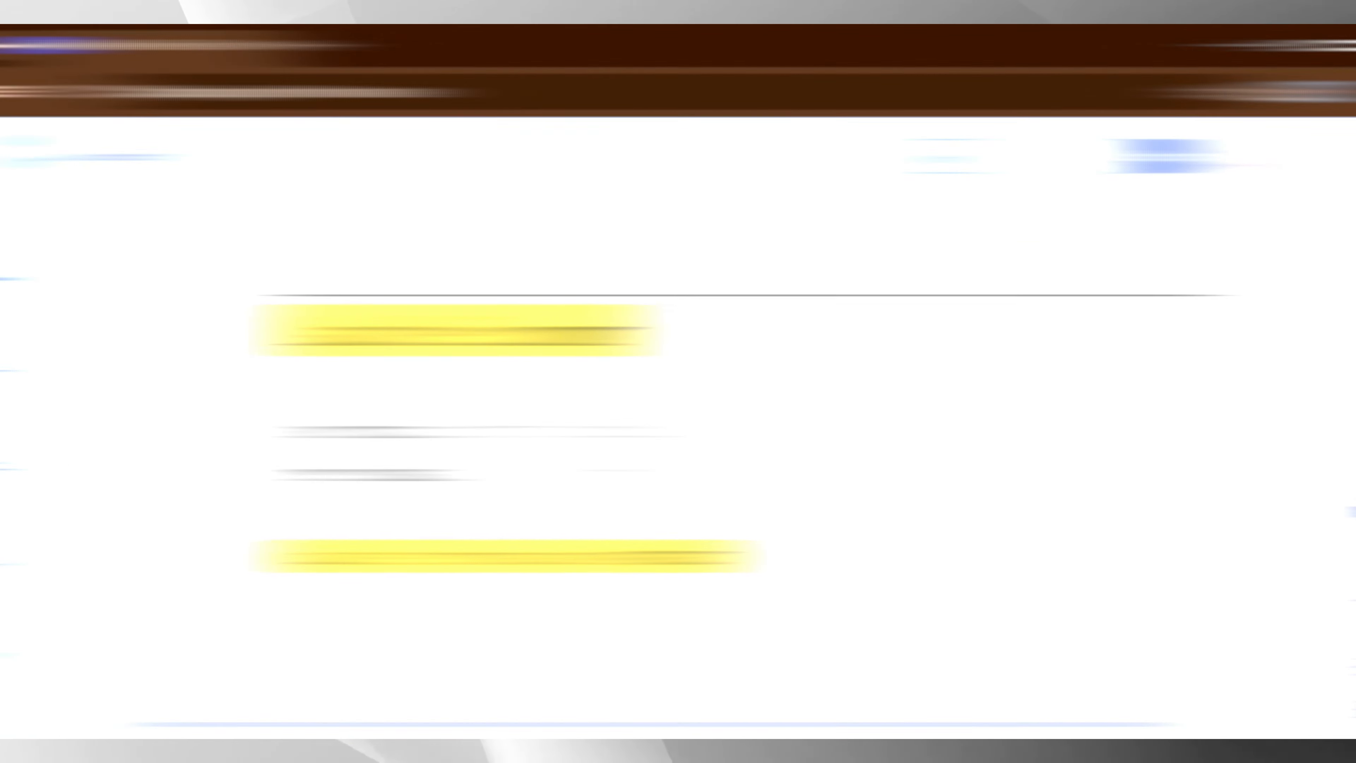
- Add a text box reading "subscribe tech root solution" beside the title and widen it to fit on one line
click(893, 360)
text(subscr)
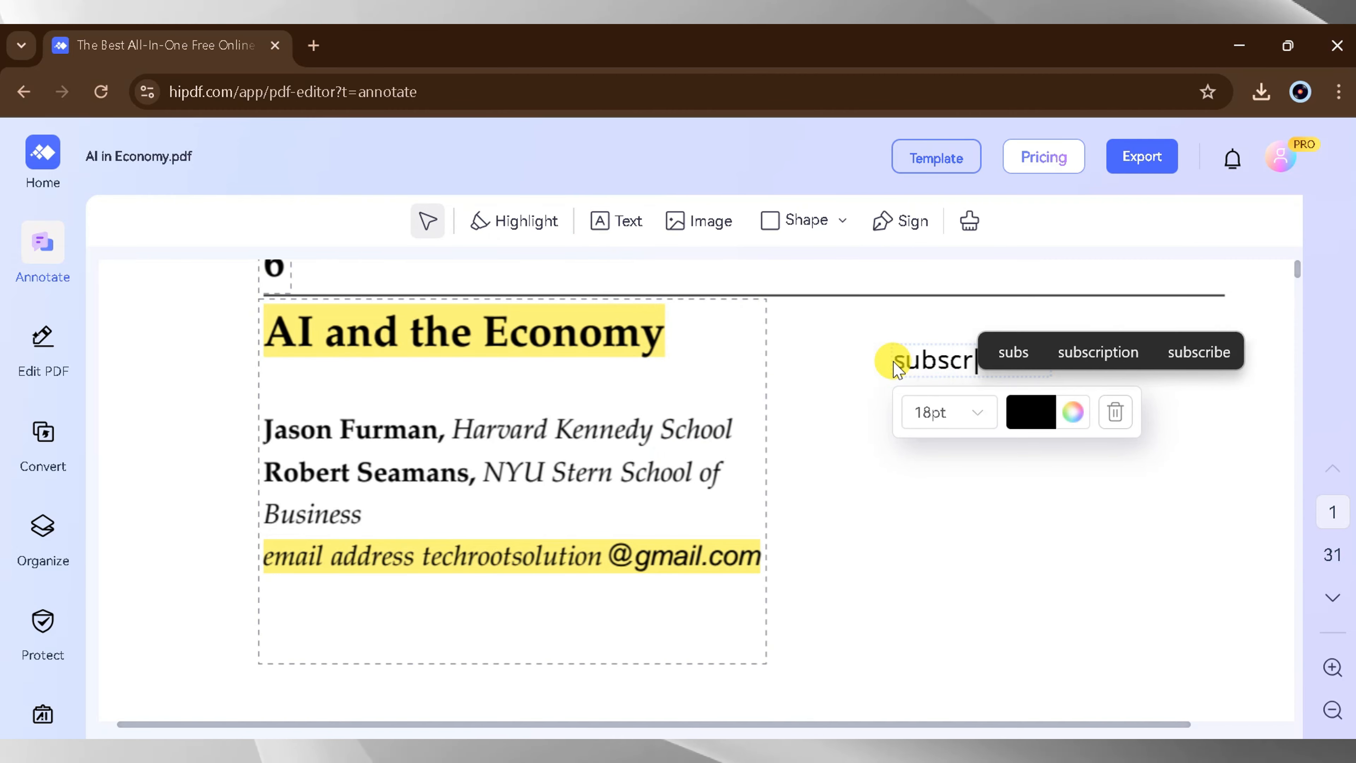
text(ibe tech root solution)
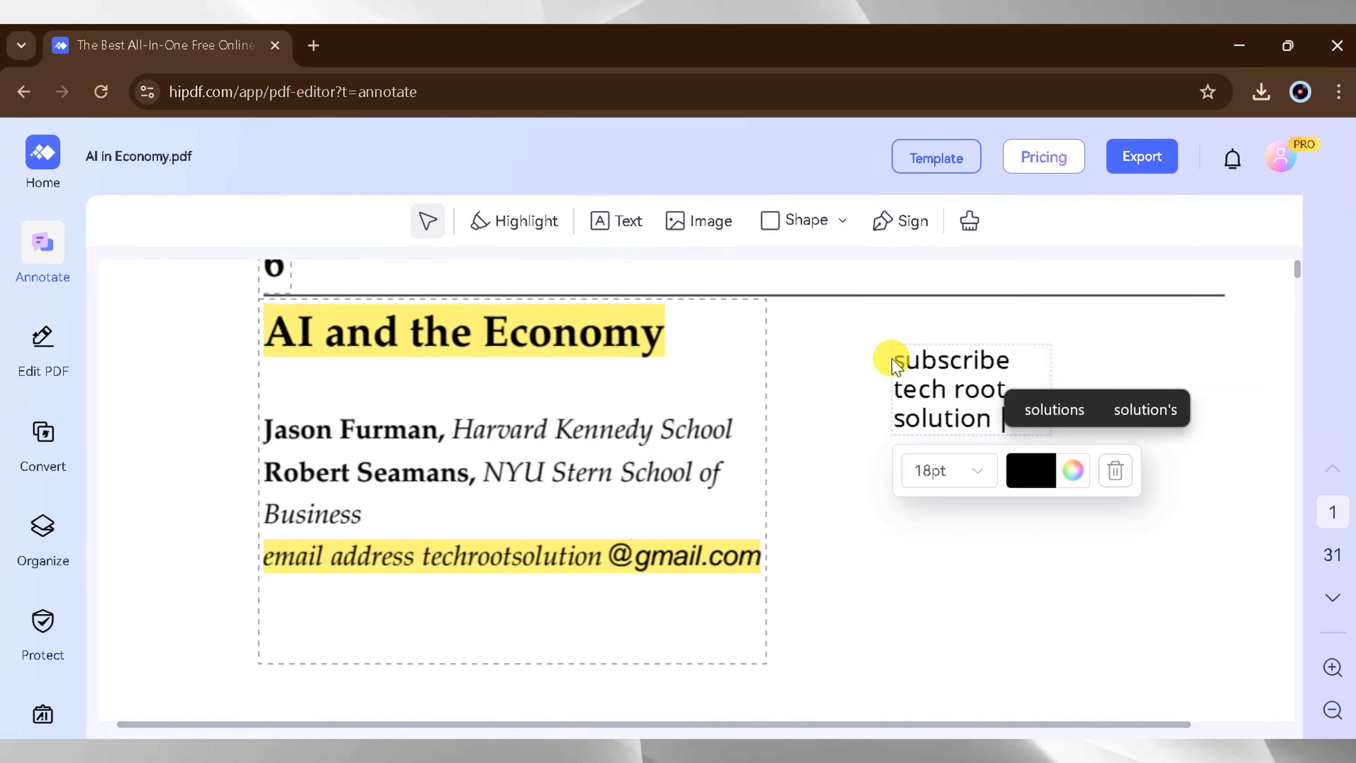
click(1099, 358)
click(1048, 381)
drag(1047, 381, 1270, 370)
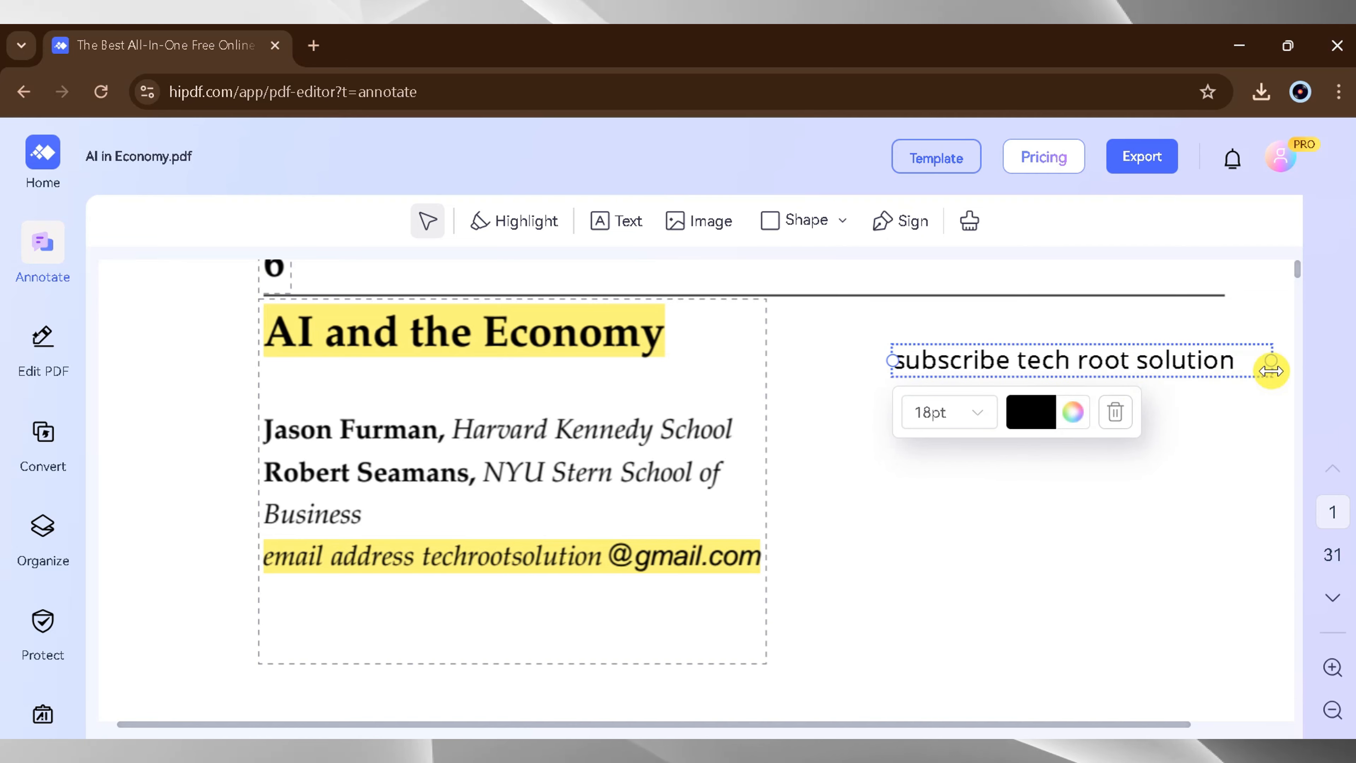
- Change the added text to red at 20pt and widen its box so it stays on one line
click(1074, 411)
click(1132, 476)
click(985, 419)
click(1041, 481)
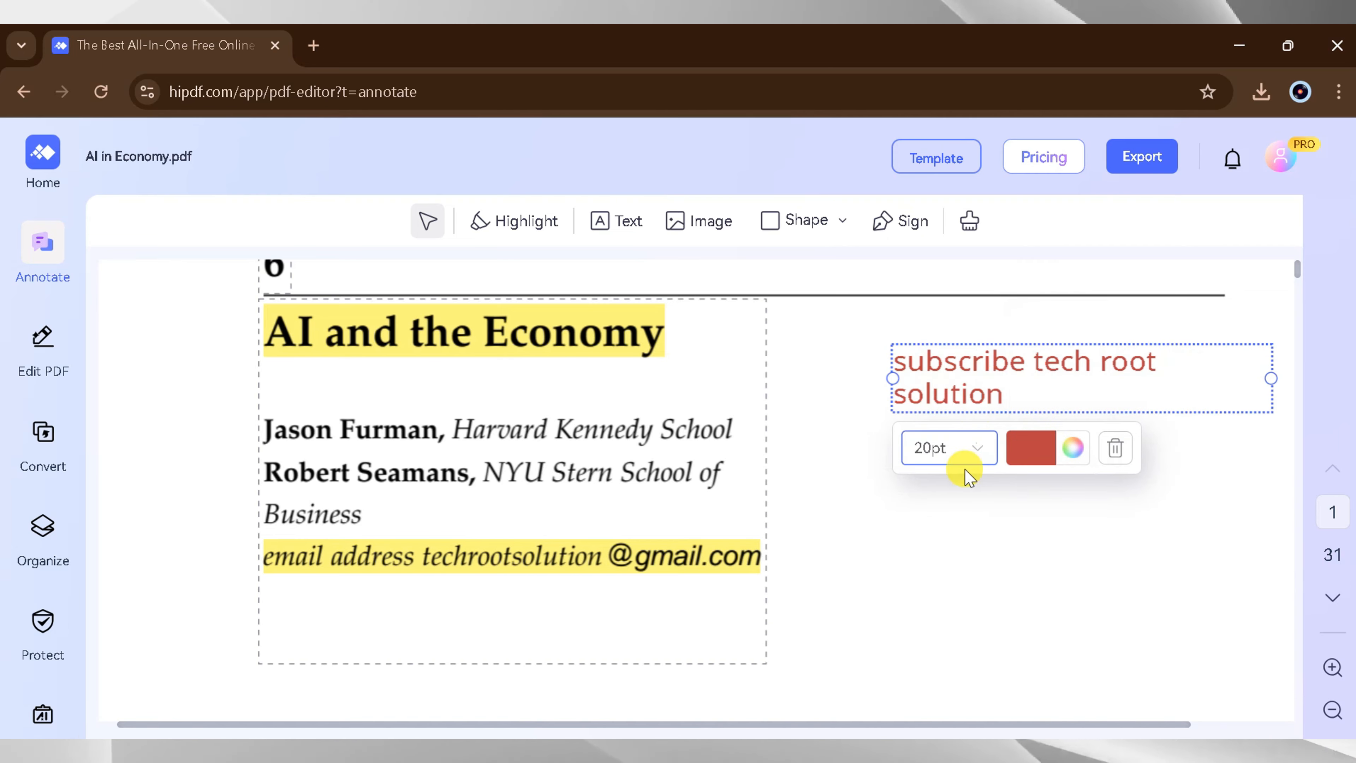
drag(893, 379, 842, 376)
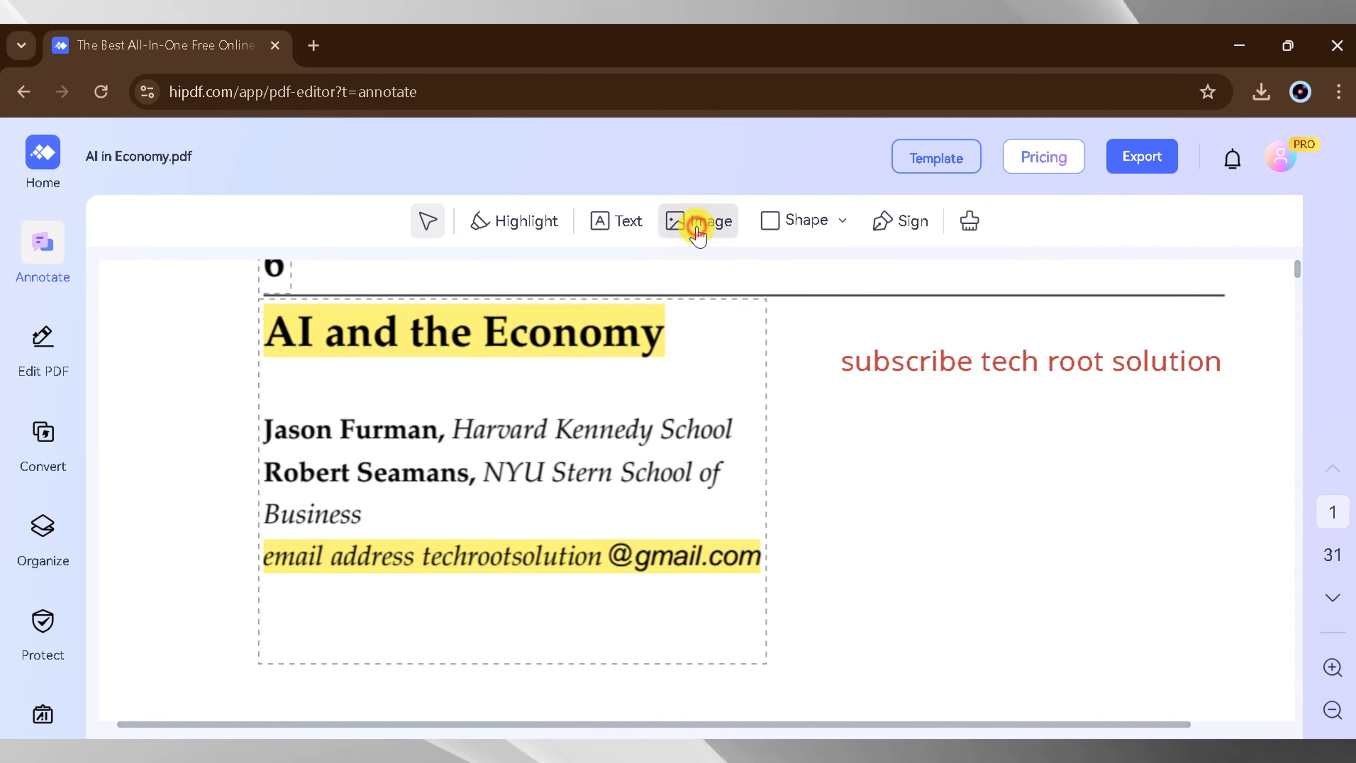
- Insert the image file "download" from the Downloads folder onto the first page, beside the author lines
click(696, 224)
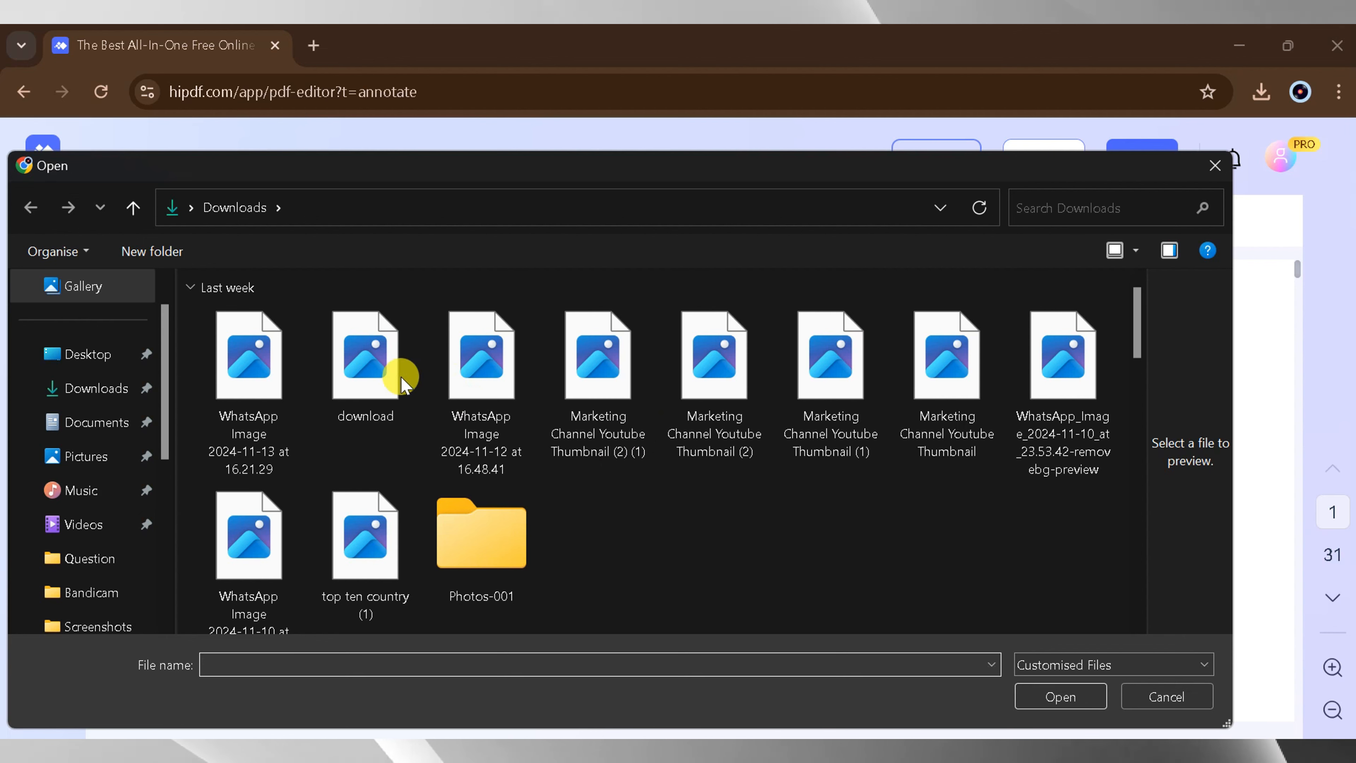
click(373, 363)
click(1057, 697)
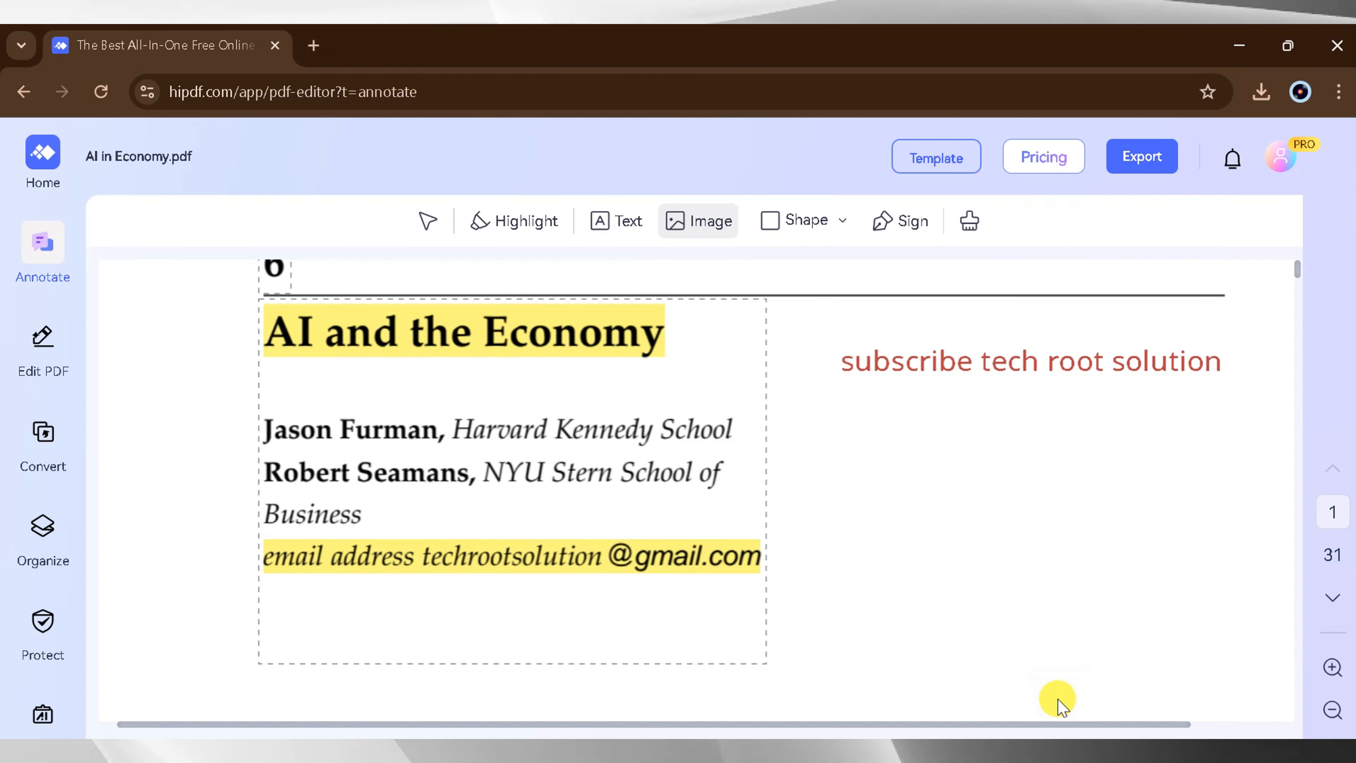
click(939, 473)
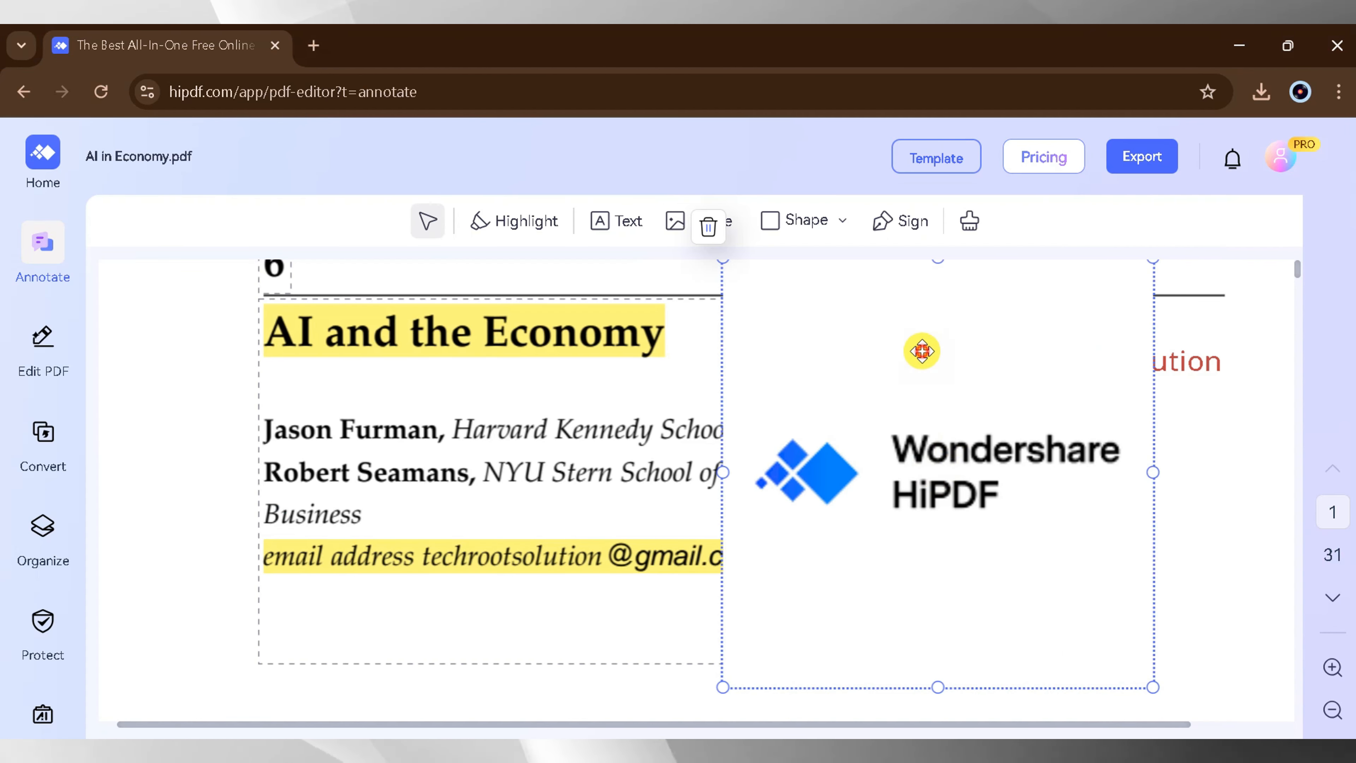
- Move the logo image below the red text, shrink it to fit there, and stretch it slightly wider
drag(923, 351, 916, 407)
drag(773, 359, 951, 440)
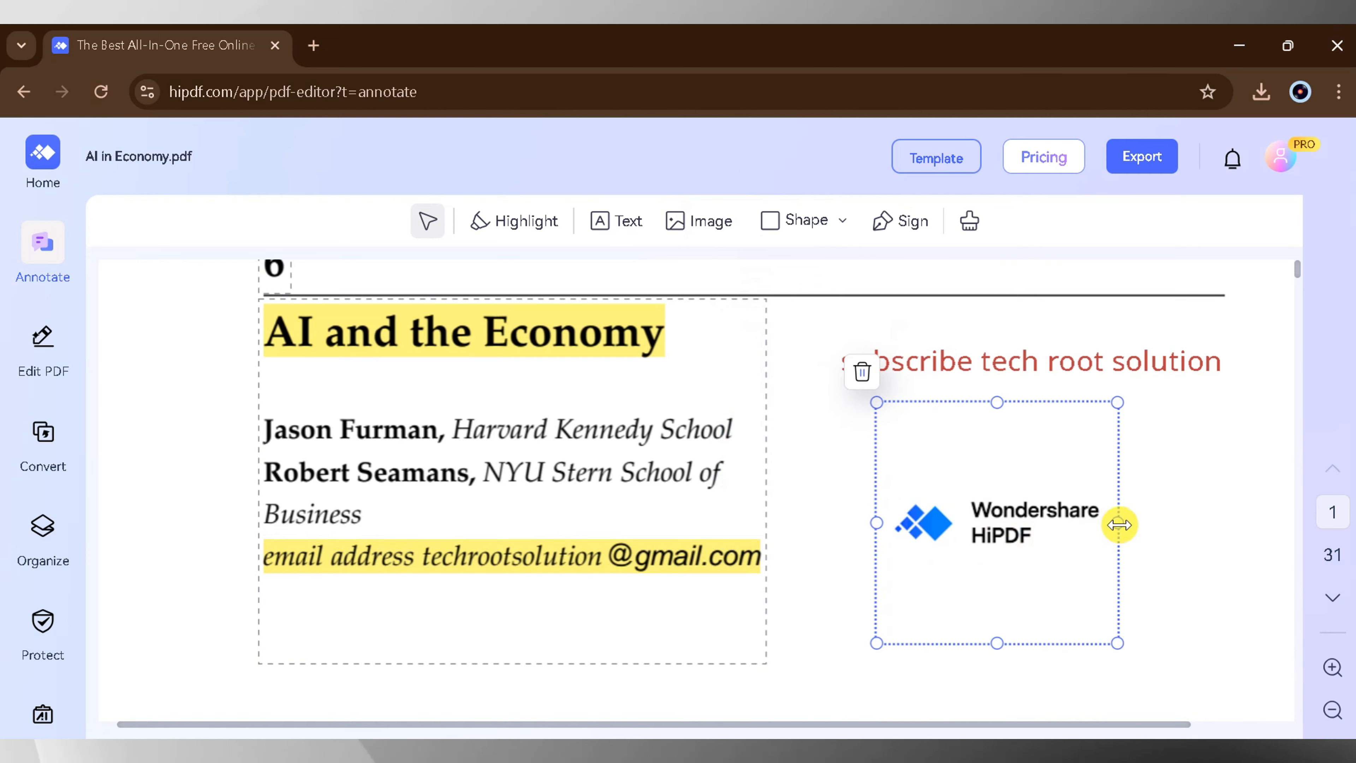
drag(1118, 525, 1154, 522)
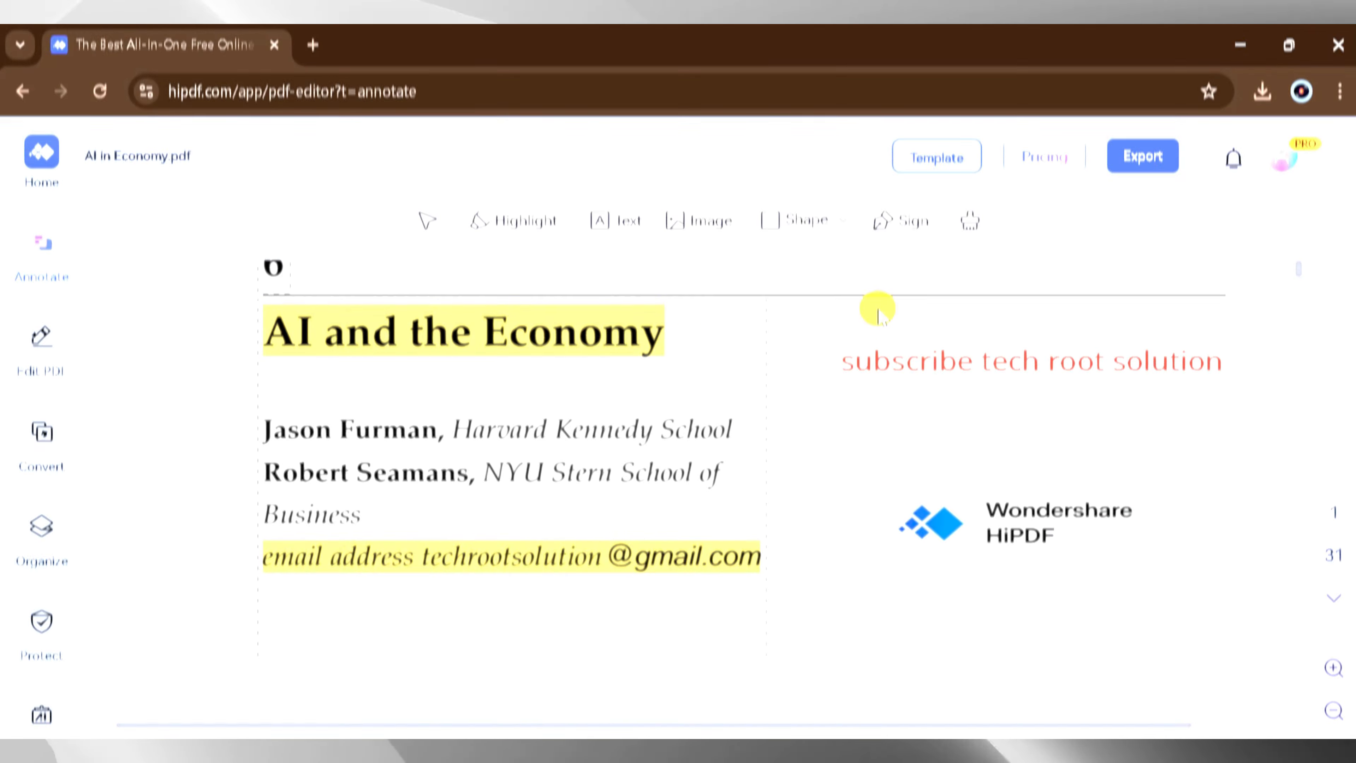
- Add a circle shape to the page and place it over the logo image
click(808, 223)
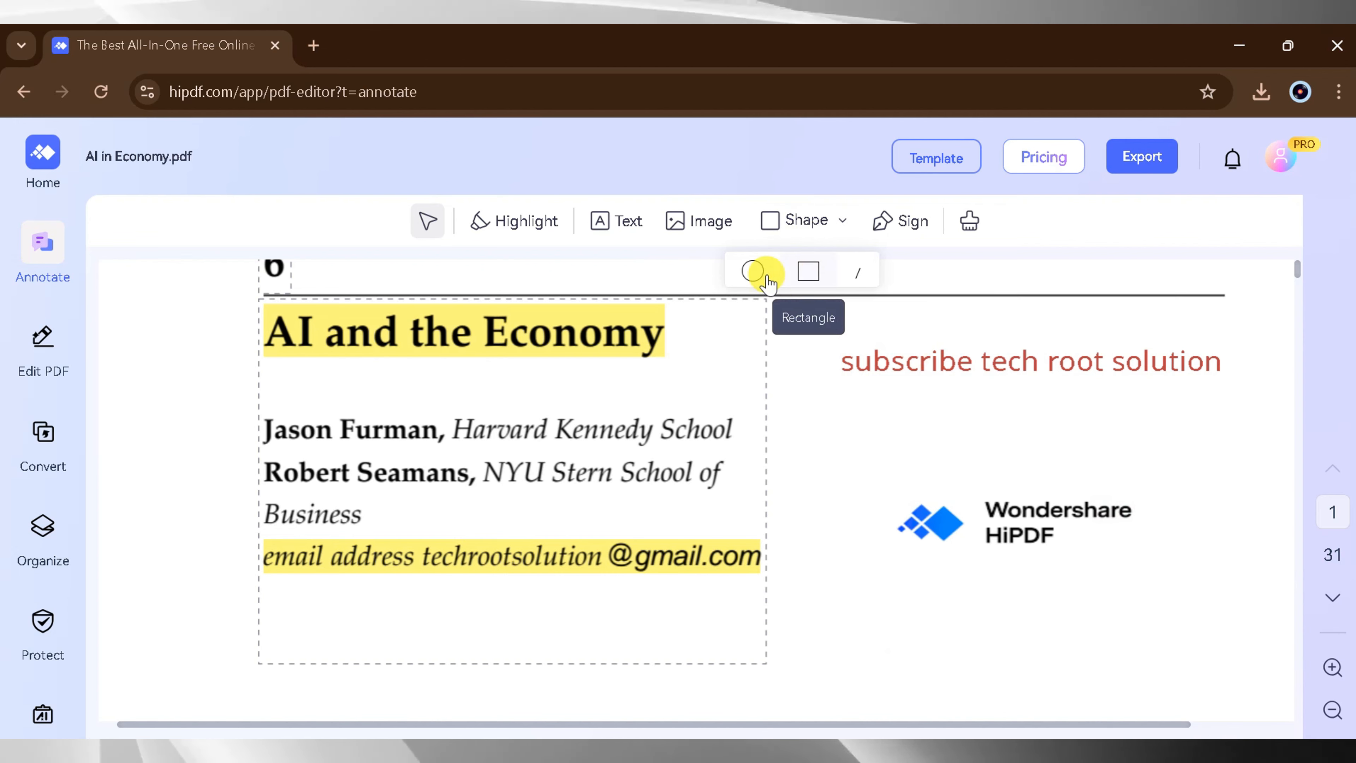
click(865, 440)
drag(866, 441, 985, 508)
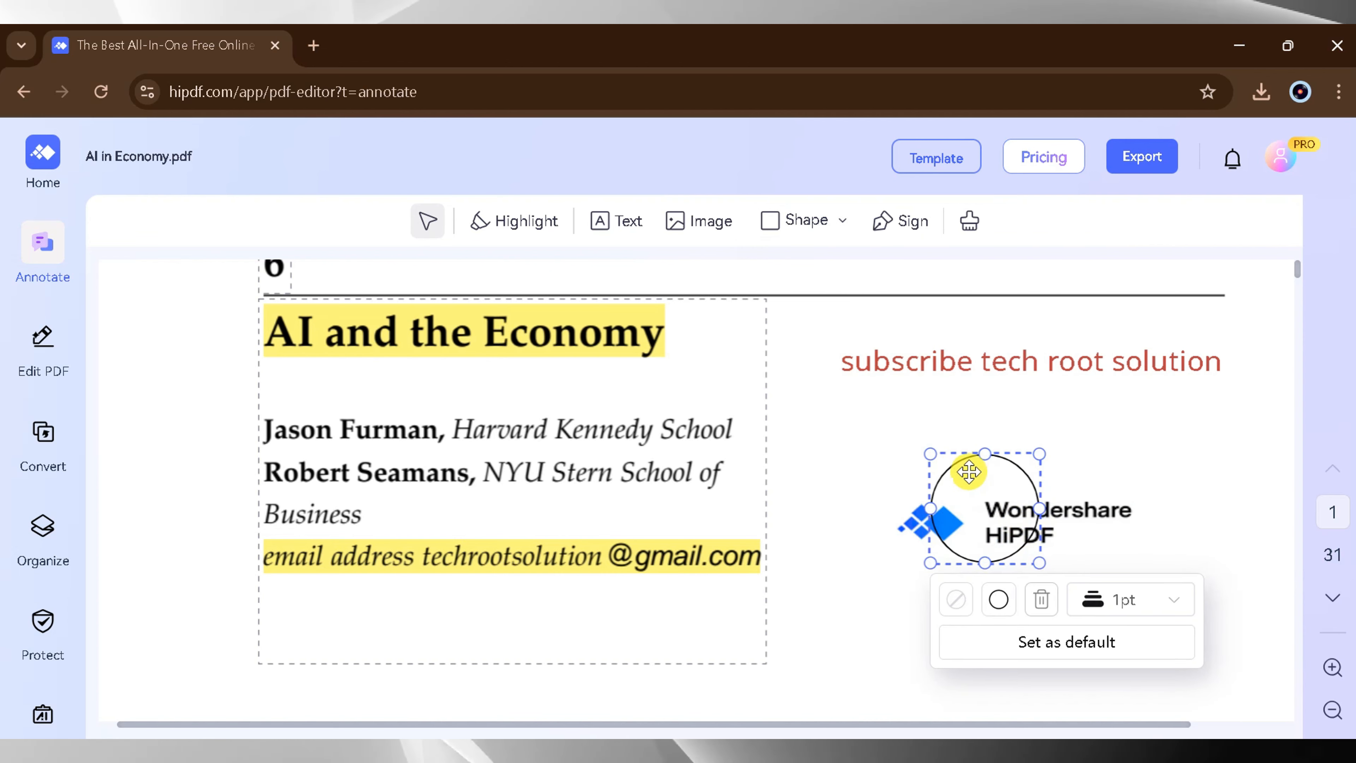
- Enlarge the circle below the red text so it fully encloses the Wondershare HiPDF logo
drag(931, 456, 842, 416)
drag(1040, 563, 1245, 631)
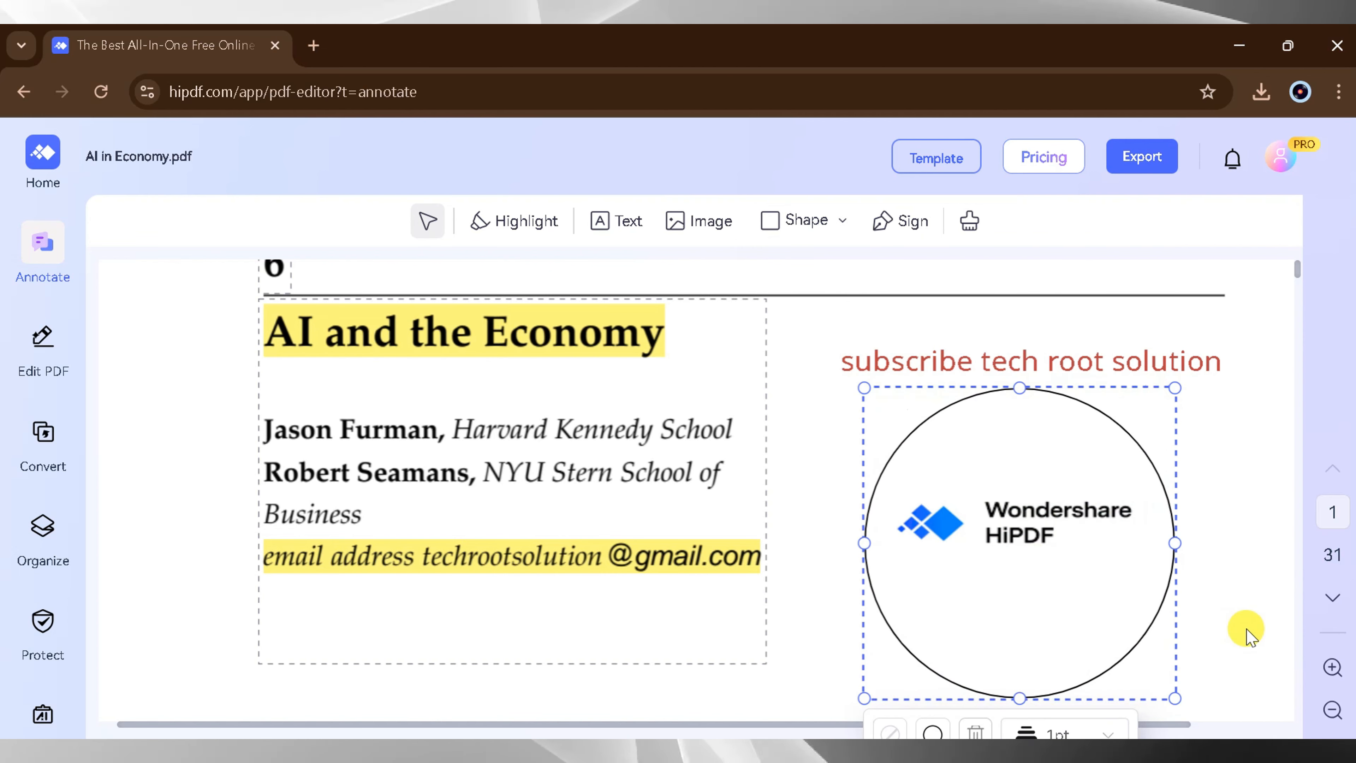
click(1238, 593)
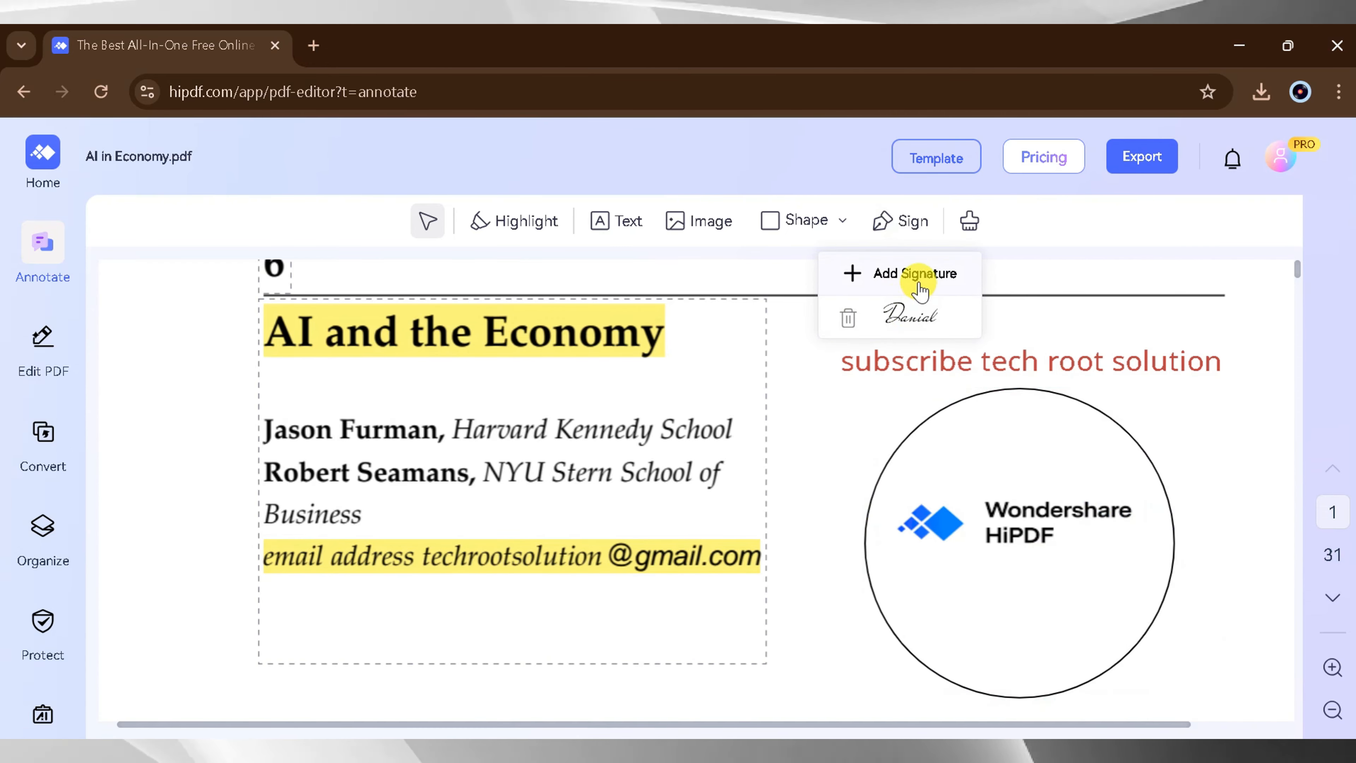
- Create a freehand drawn signature and place it on the first page beside the circled logo
click(916, 275)
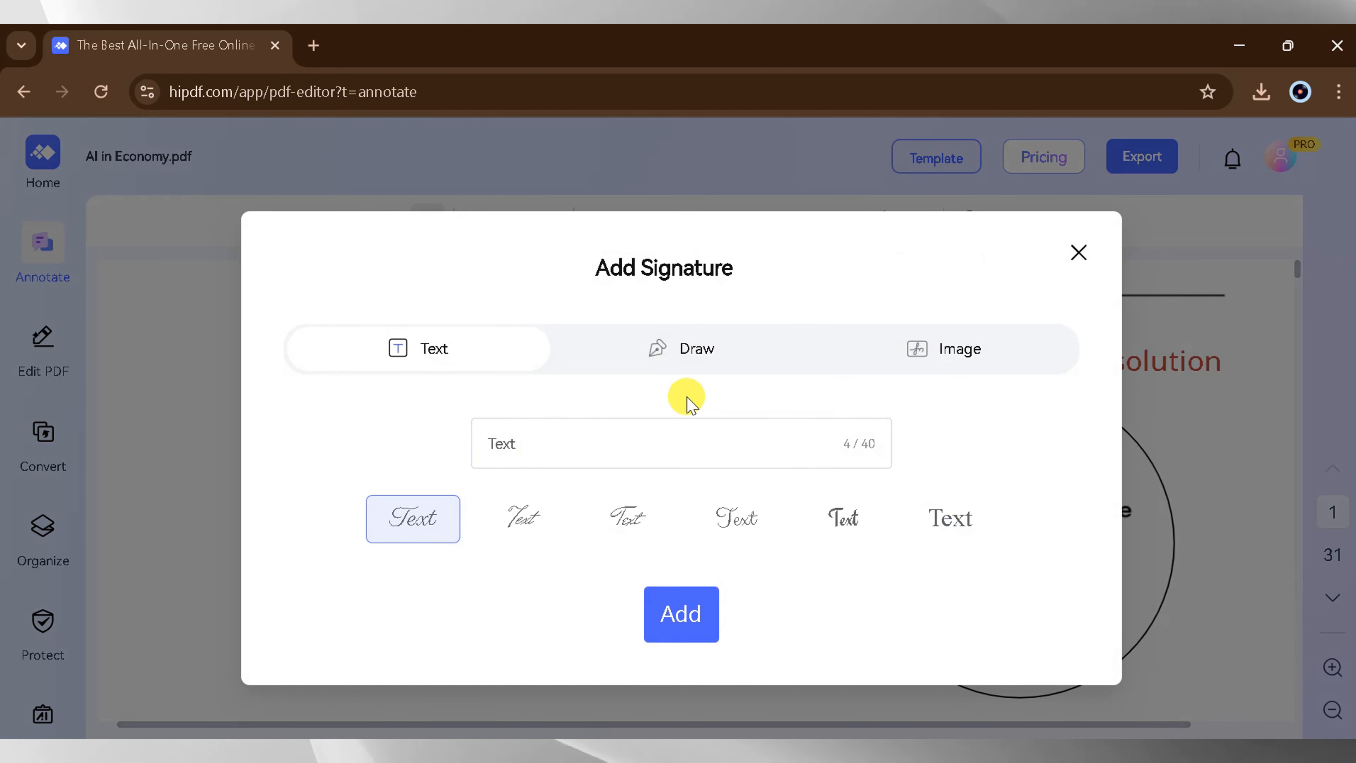
click(698, 352)
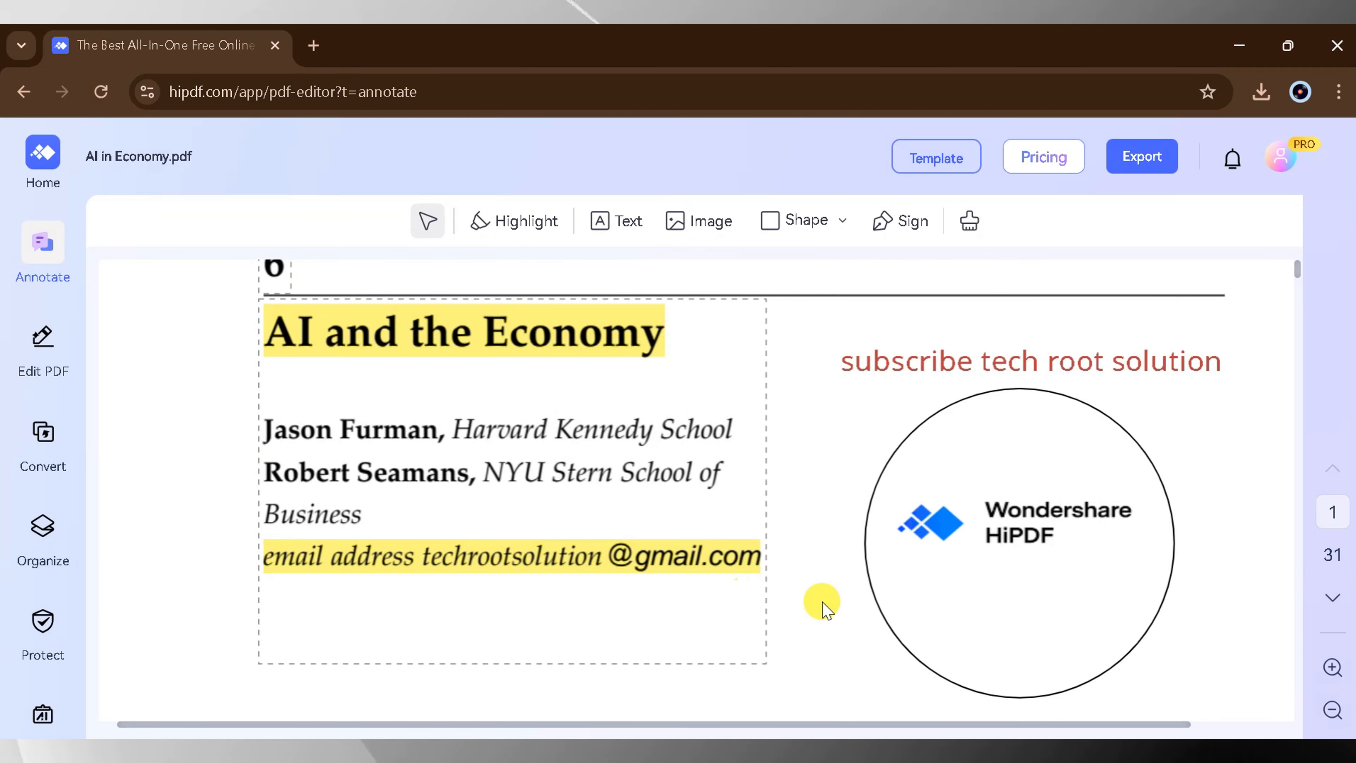
scroll(790, 499, down, 3)
scroll(822, 532, up, 4)
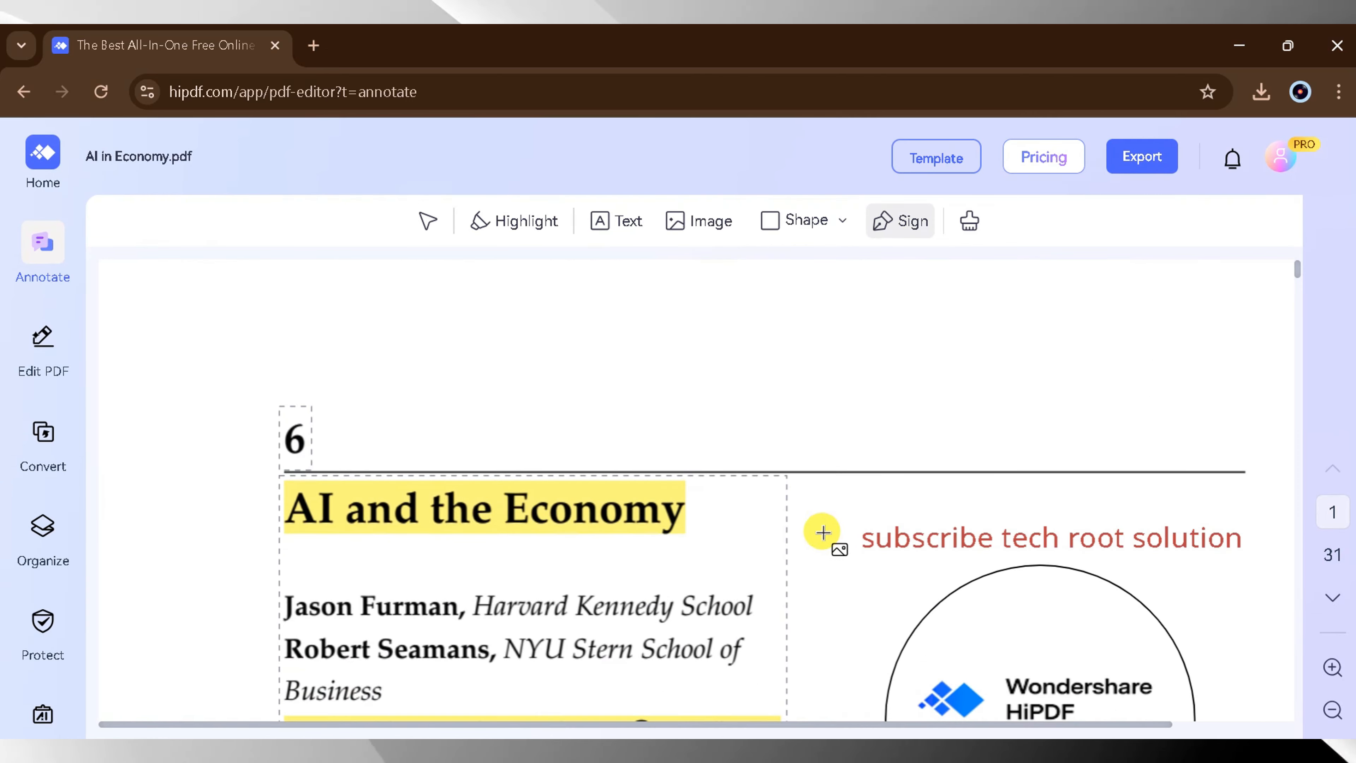
drag(835, 603, 869, 694)
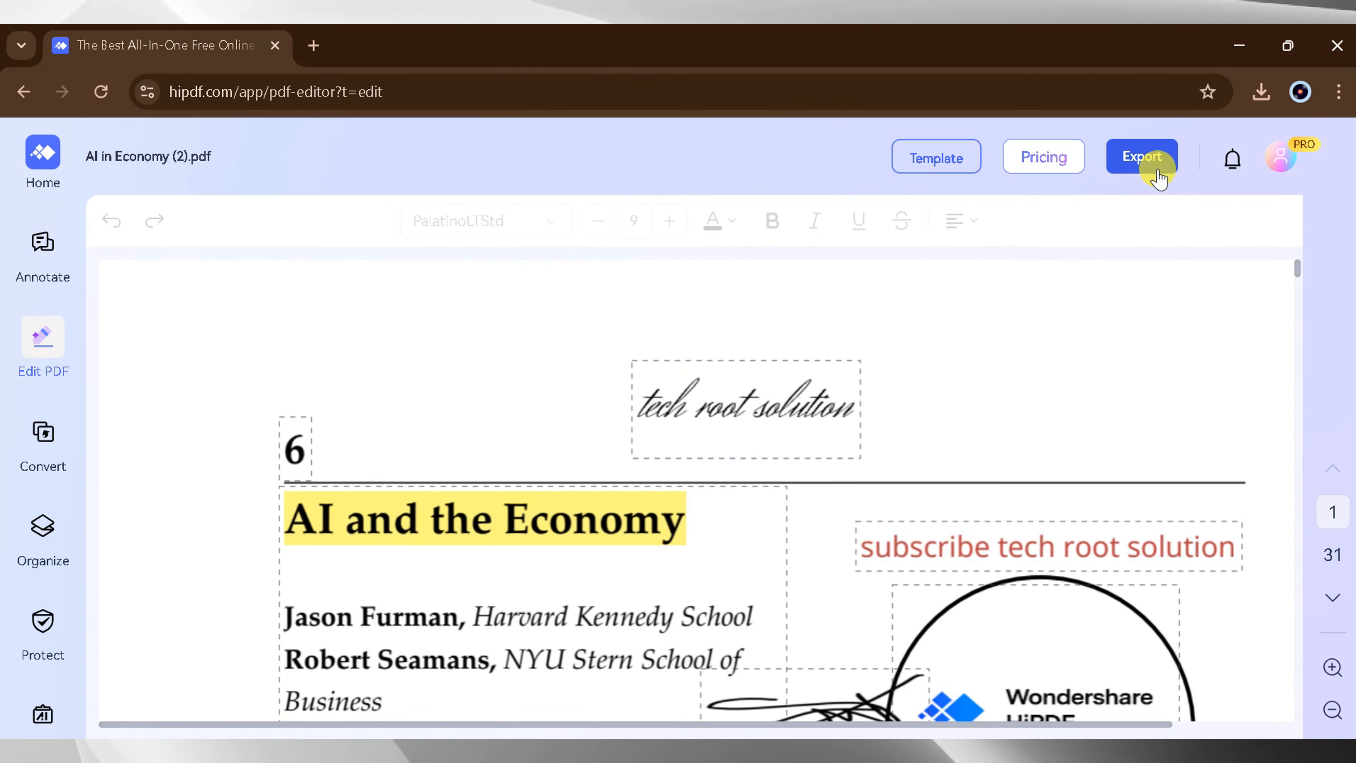
- Export the edited PDF, view the downloaded copy, and return to the HiPDF editor
click(1156, 160)
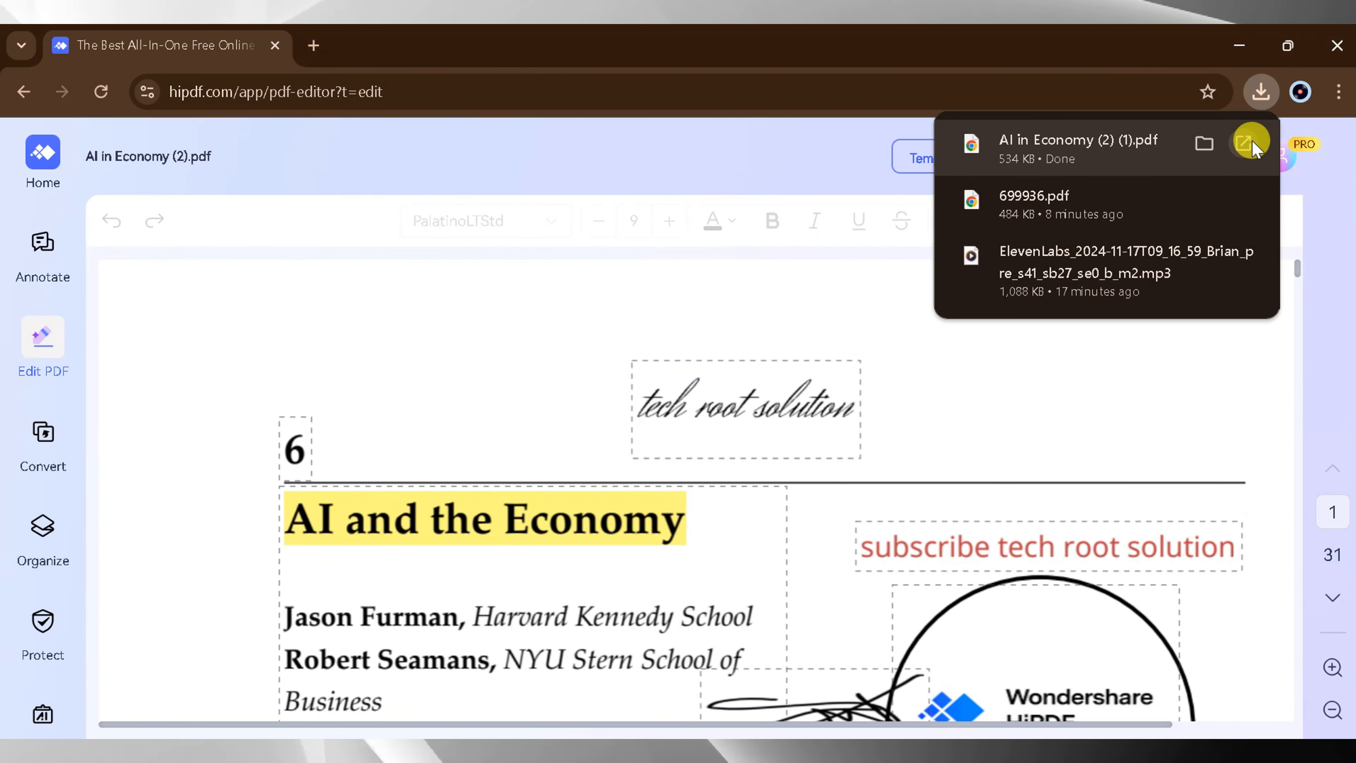
click(1253, 141)
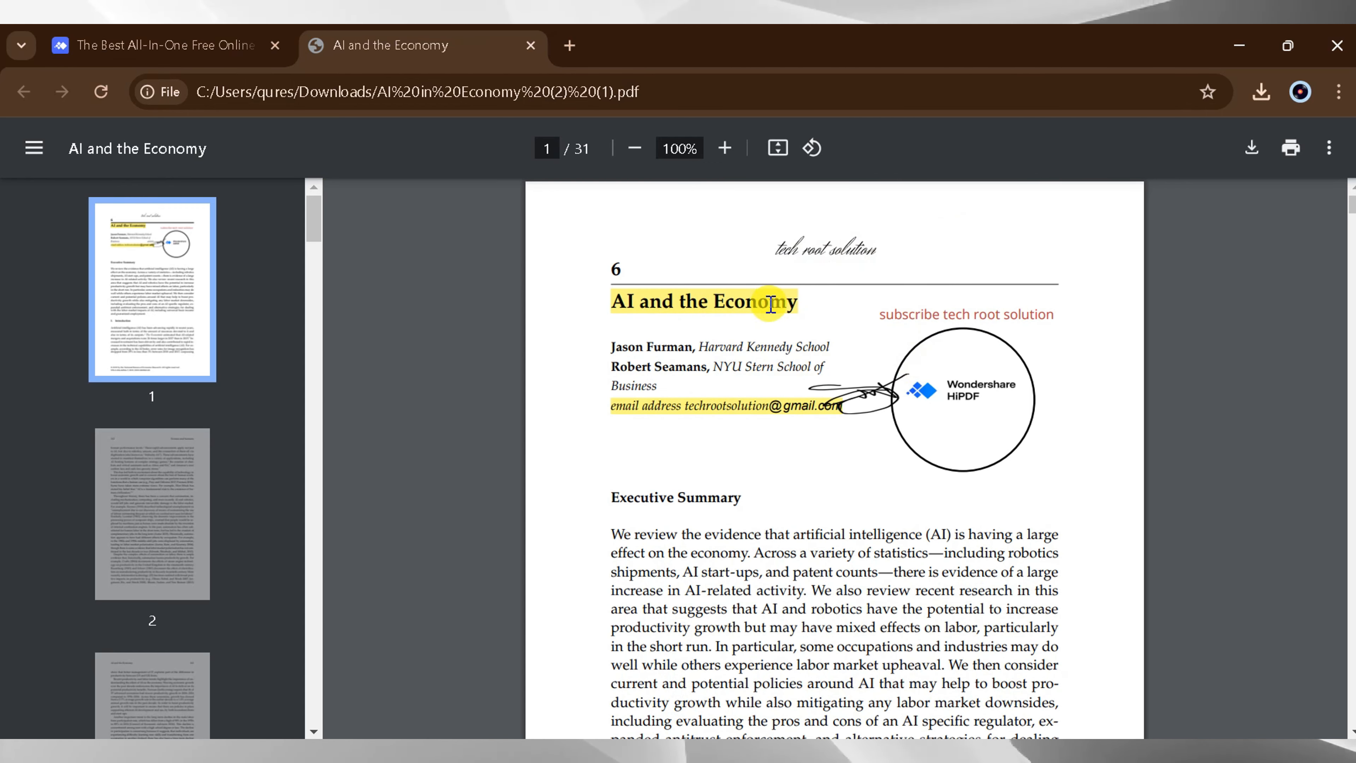
click(178, 41)
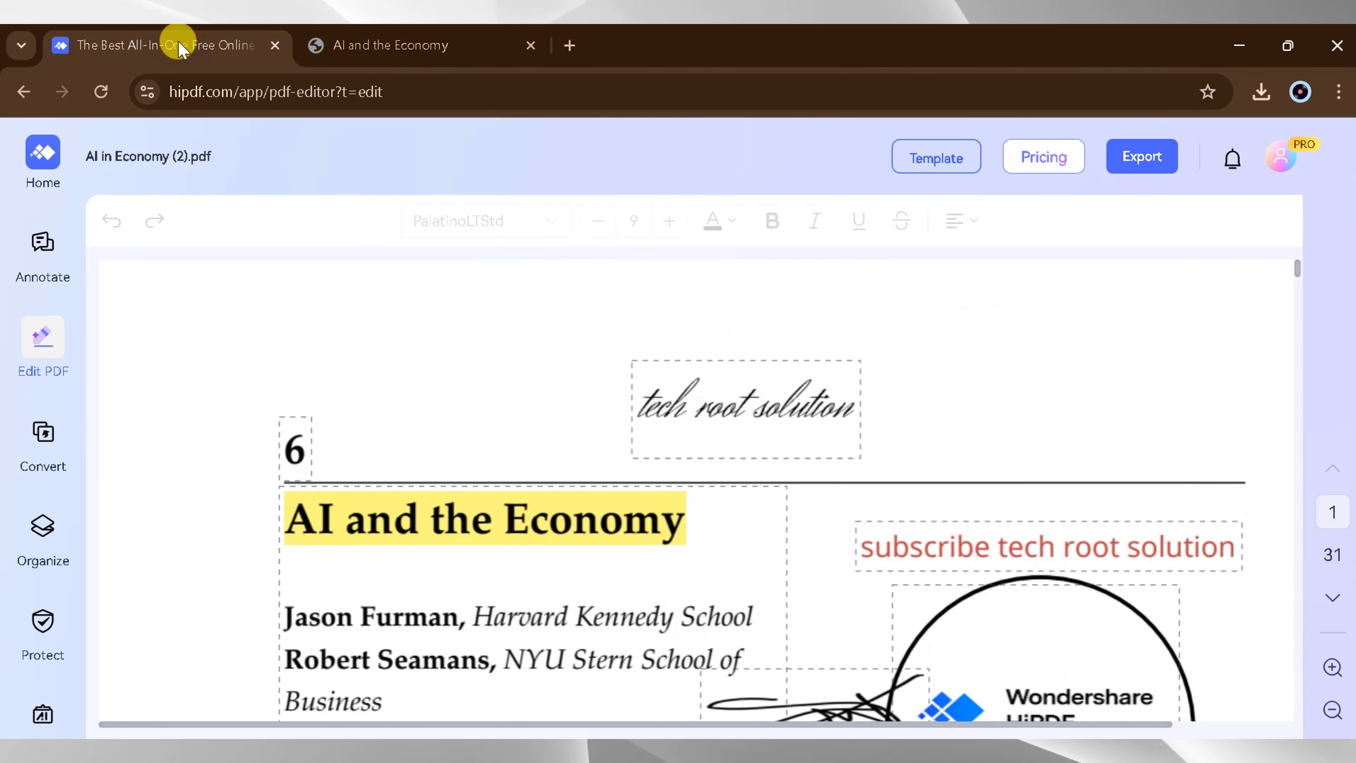
- Convert the PDF to Word using OCR with English as document language, and open the downloaded file in Word
mouse_move(54, 451)
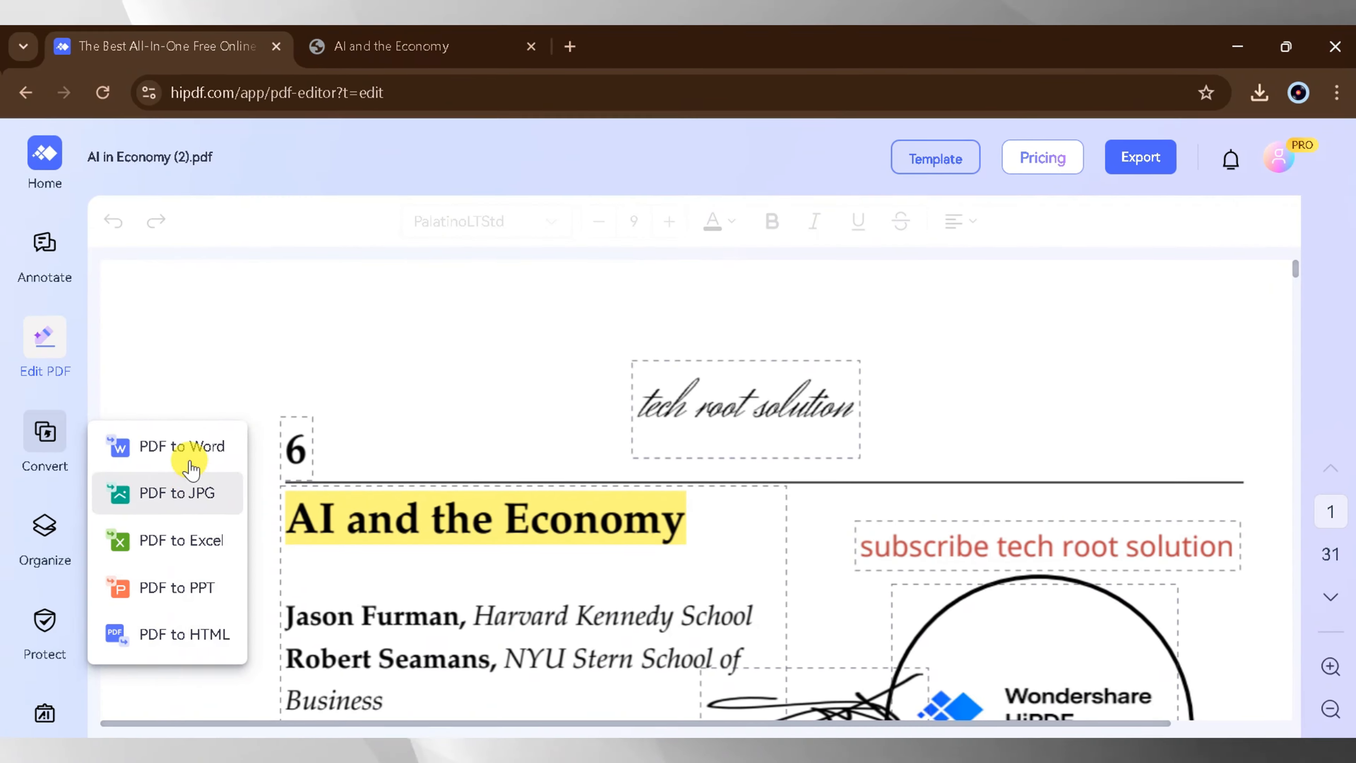
click(190, 447)
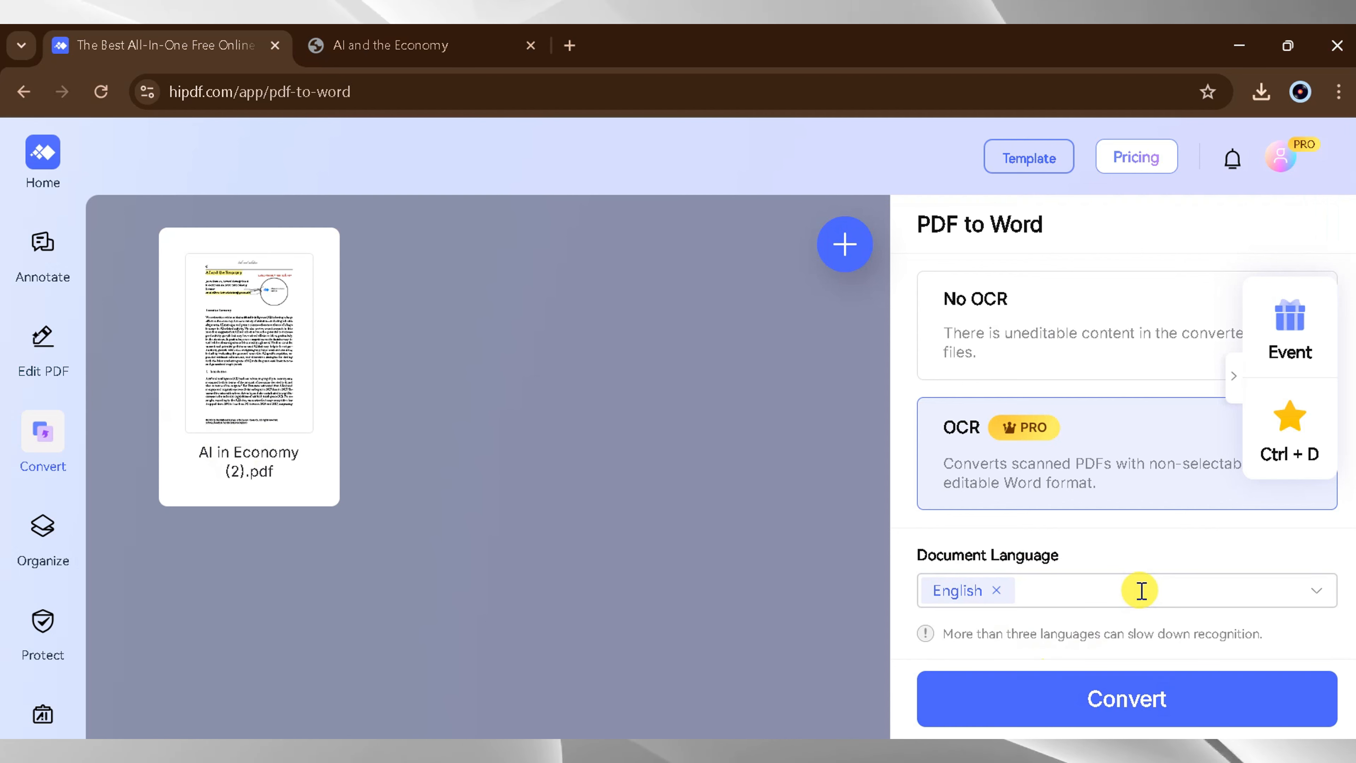
click(1093, 700)
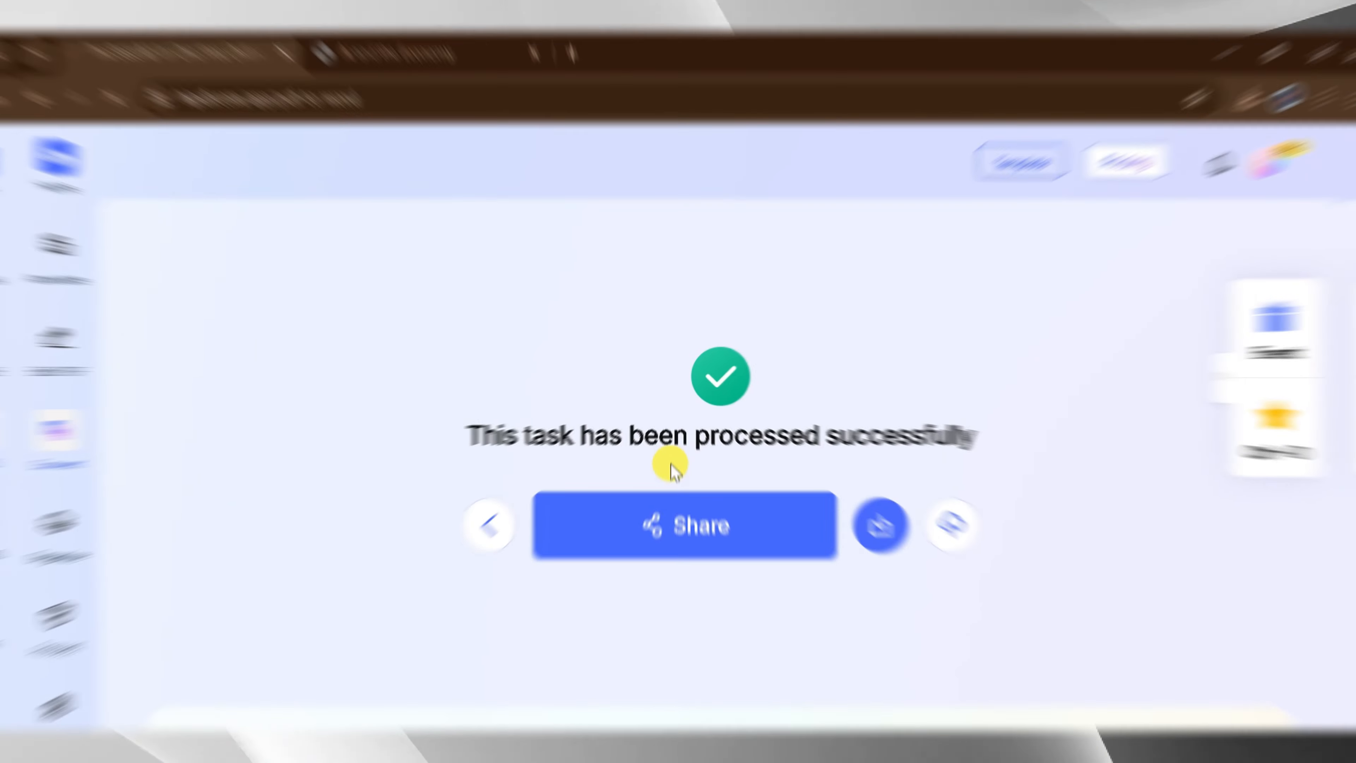
click(884, 529)
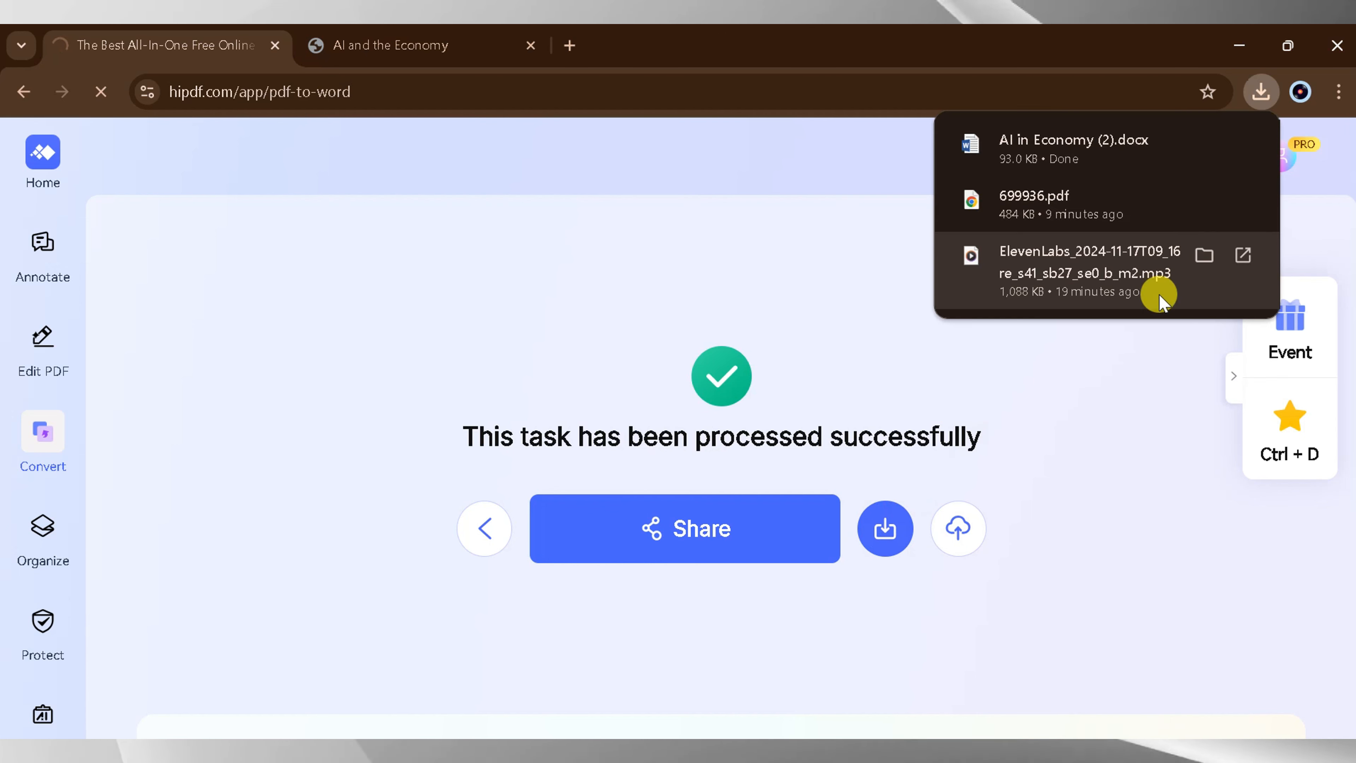
click(1242, 142)
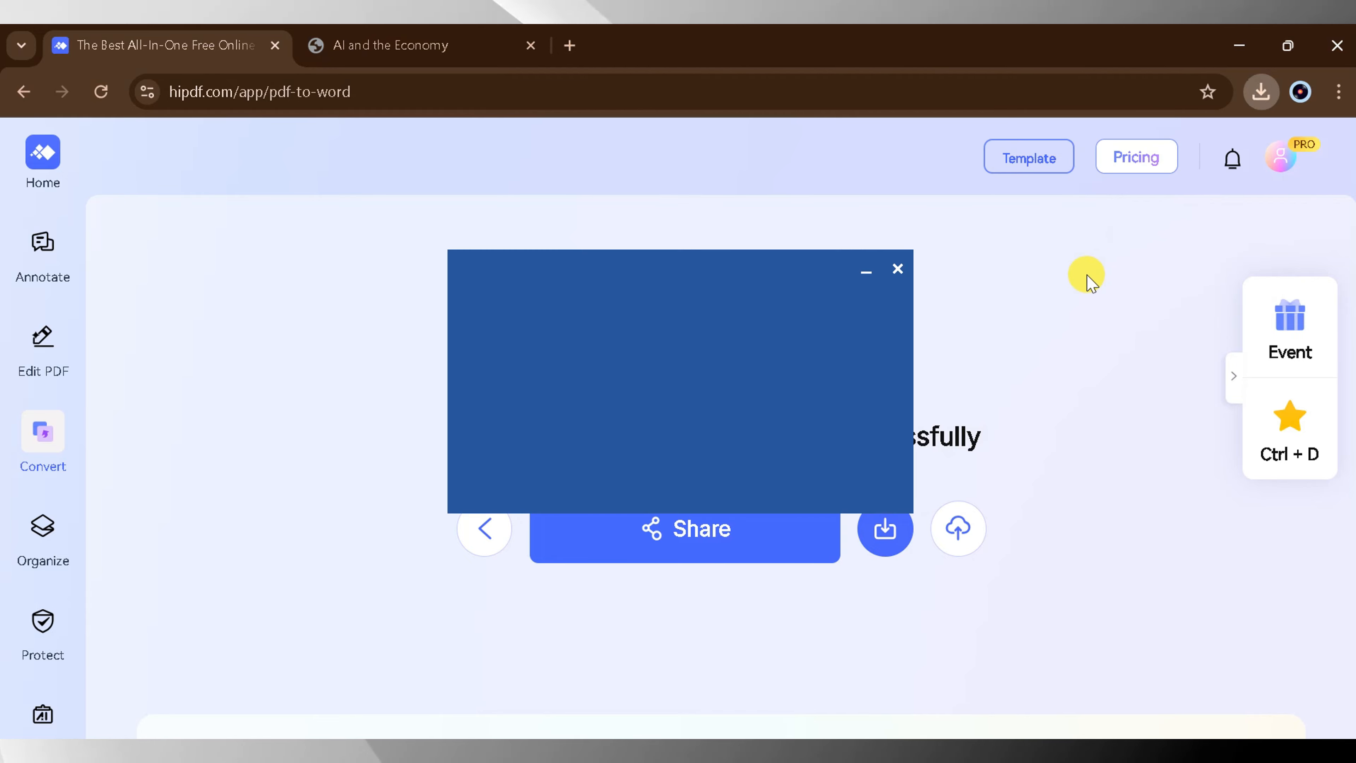
- Set the "Introduction" heading on the first page to font size 11 and red
scroll(841, 364, down, 1)
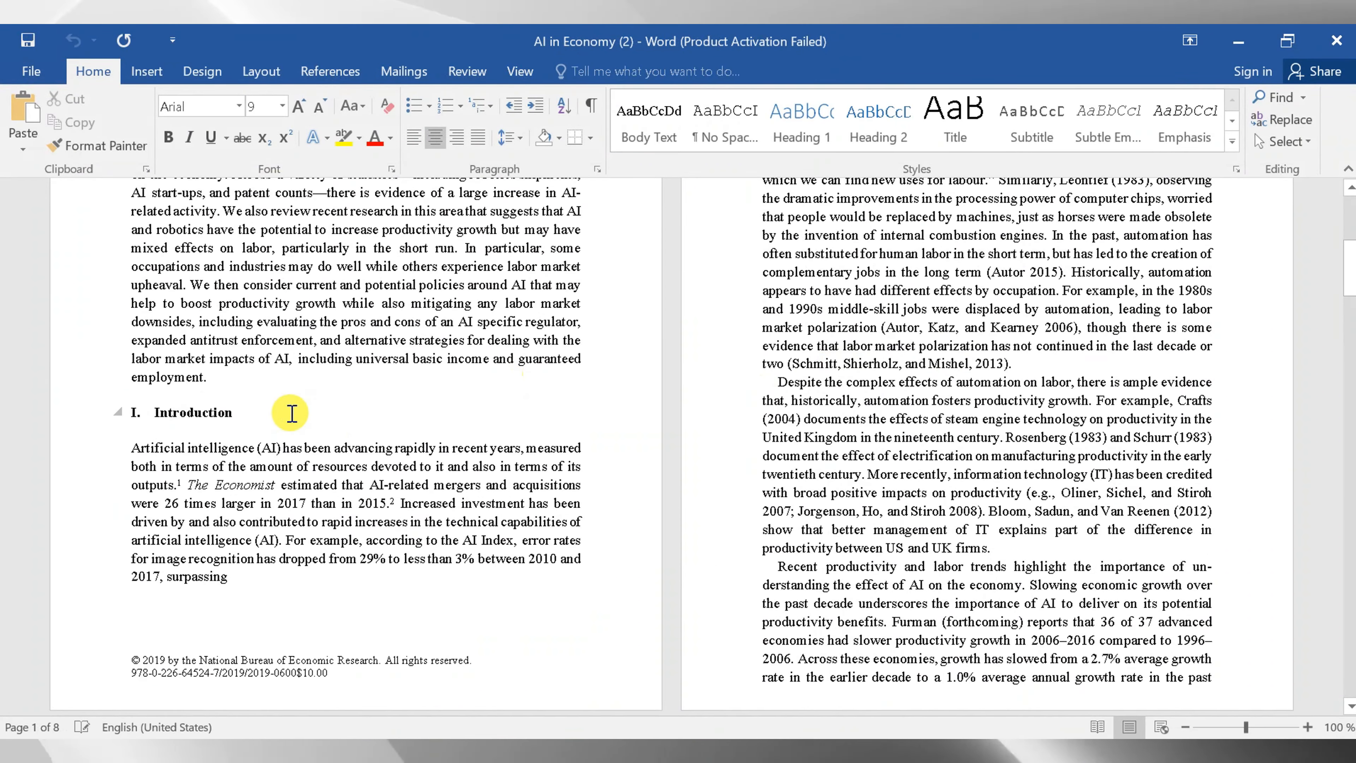
drag(227, 412, 154, 412)
click(282, 106)
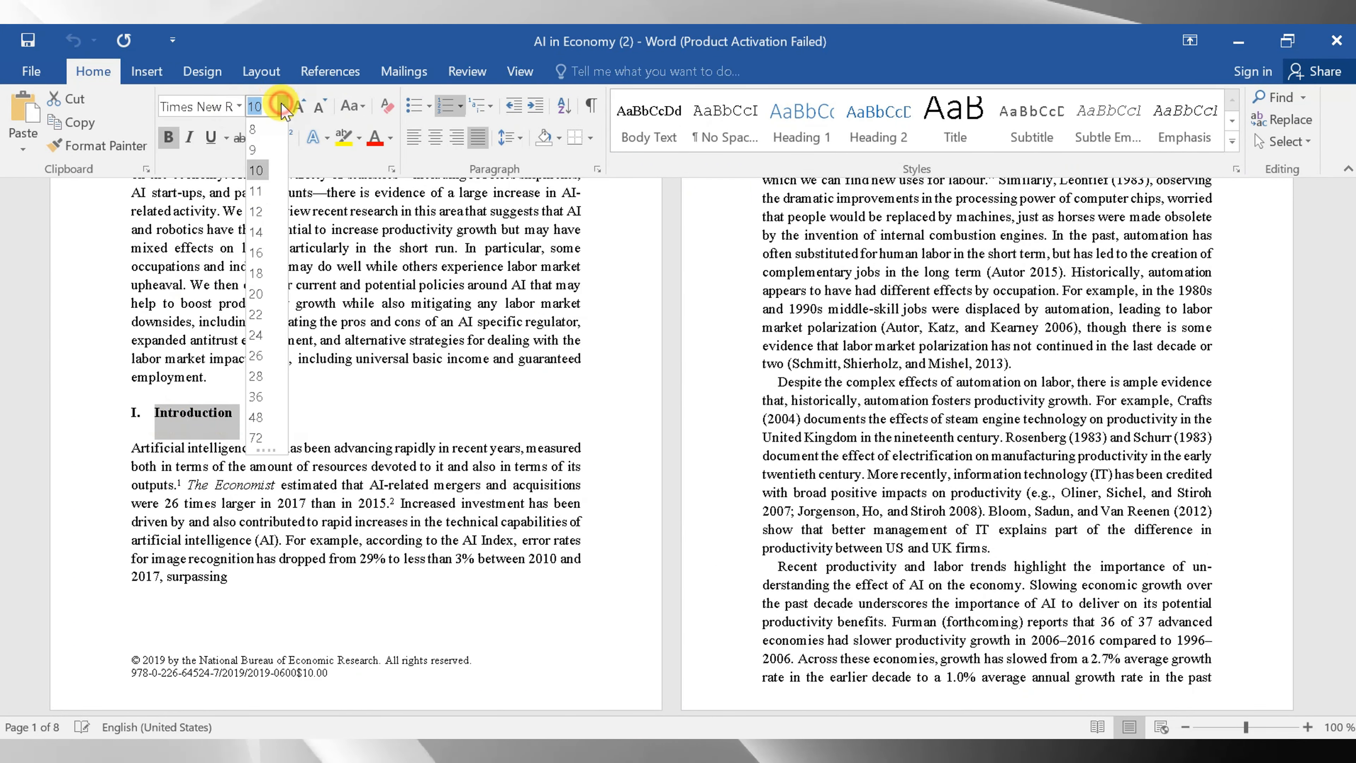
click(261, 185)
click(374, 138)
click(329, 383)
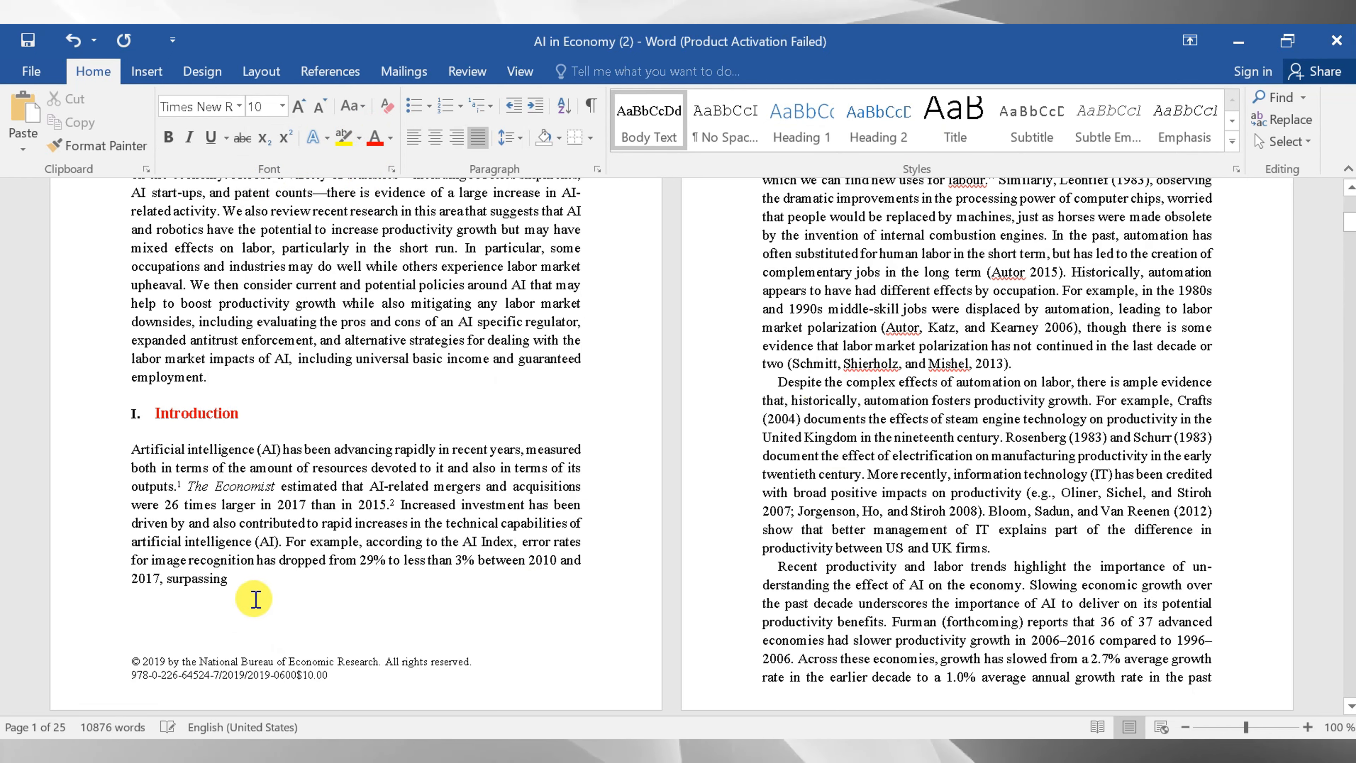
- Highlight the paragraph below the "Introduction" heading with the text highlight colour
drag(234, 649, 132, 448)
click(347, 138)
click(614, 405)
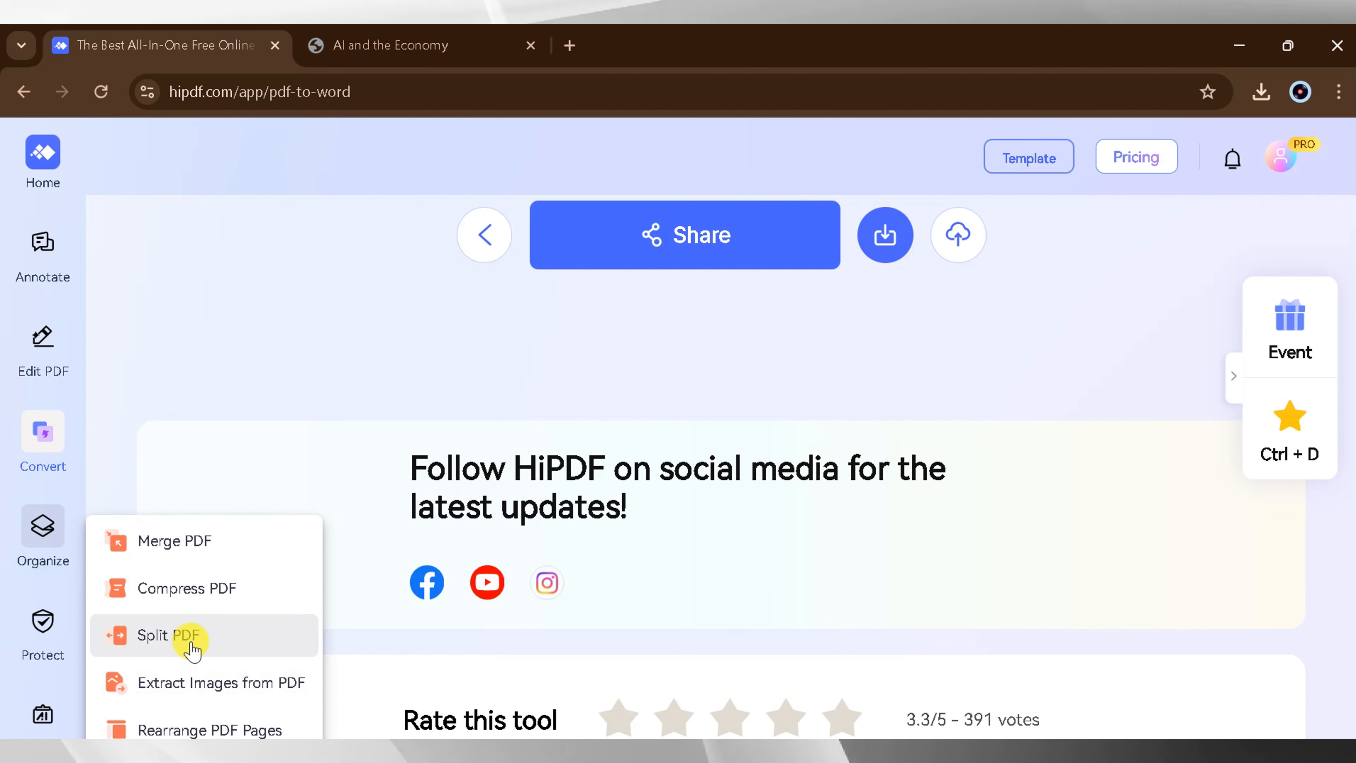
- Switch to HiPDF, compress "AI in Economy (2) (1)" from Downloads at the High level, and open the downloaded result
click(201, 606)
click(658, 532)
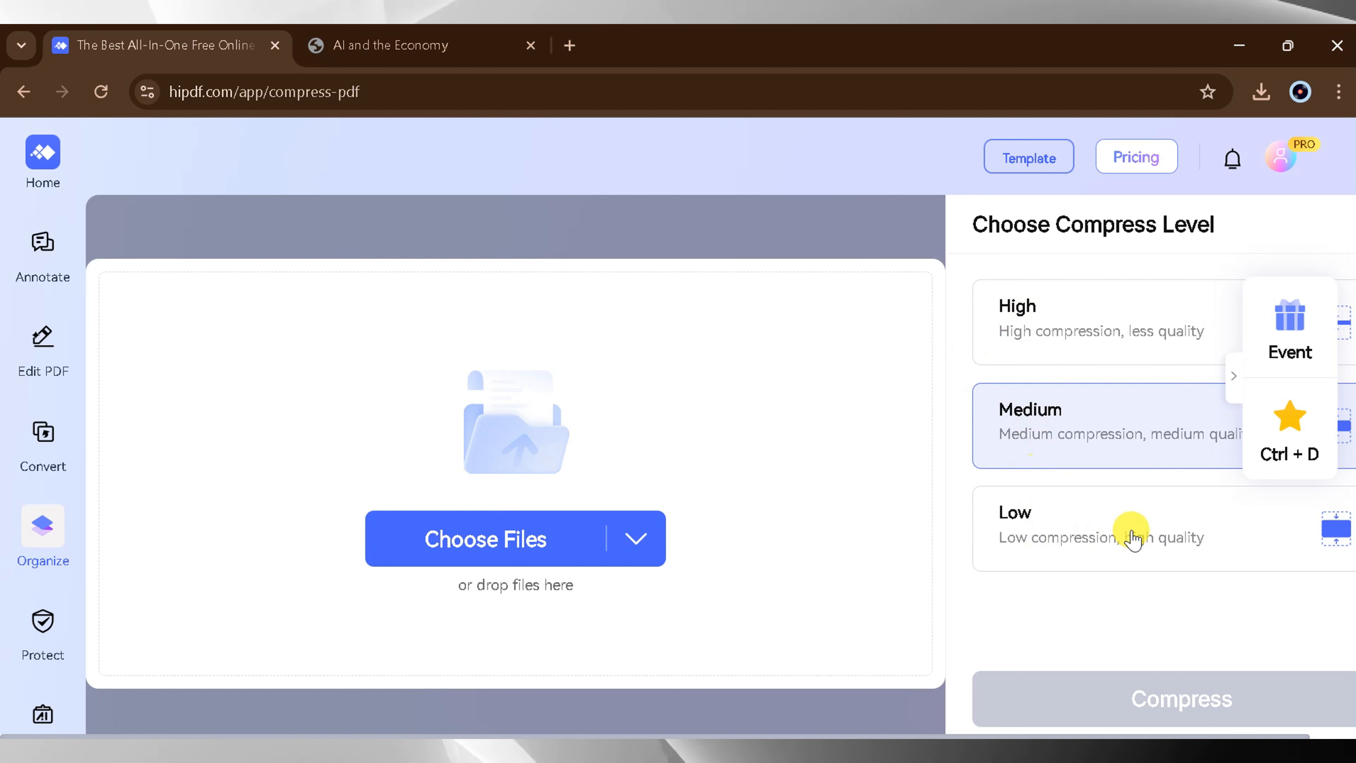
click(1079, 323)
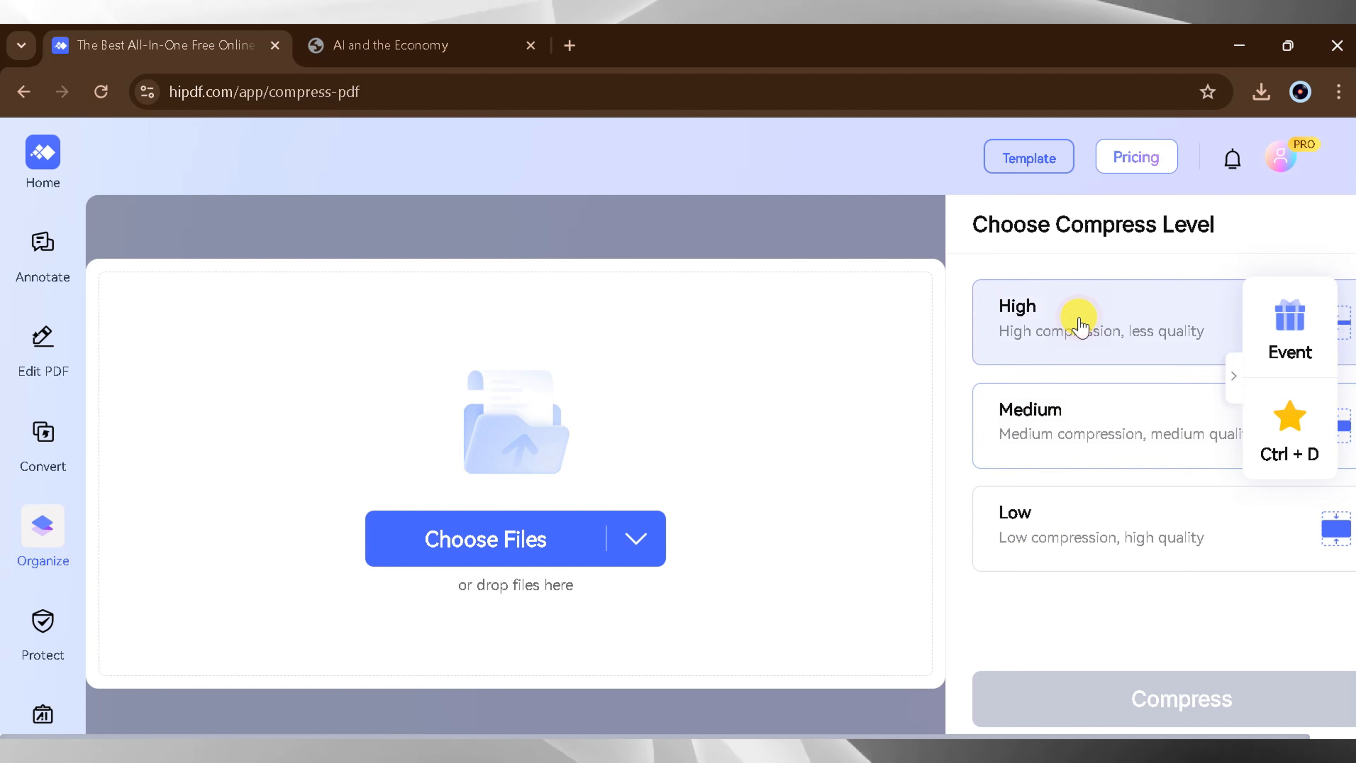
click(545, 550)
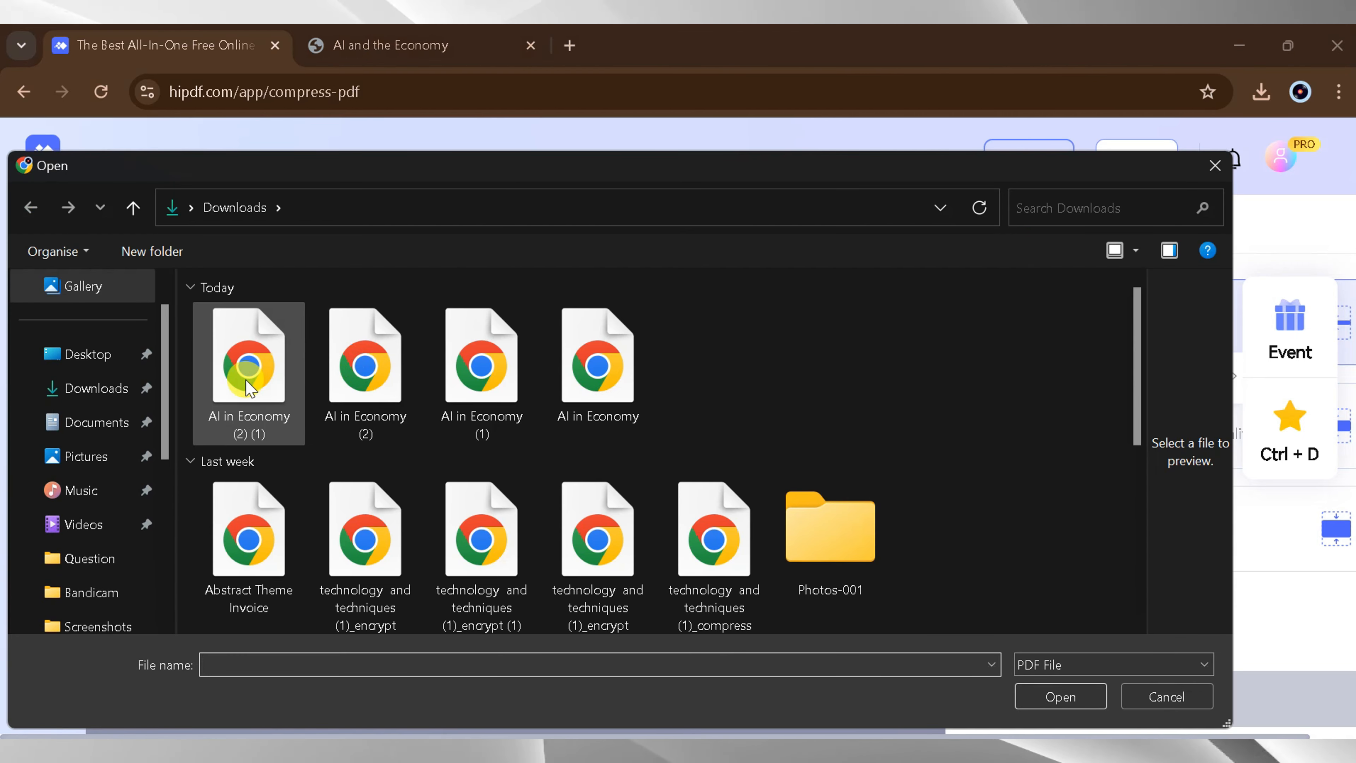
click(249, 388)
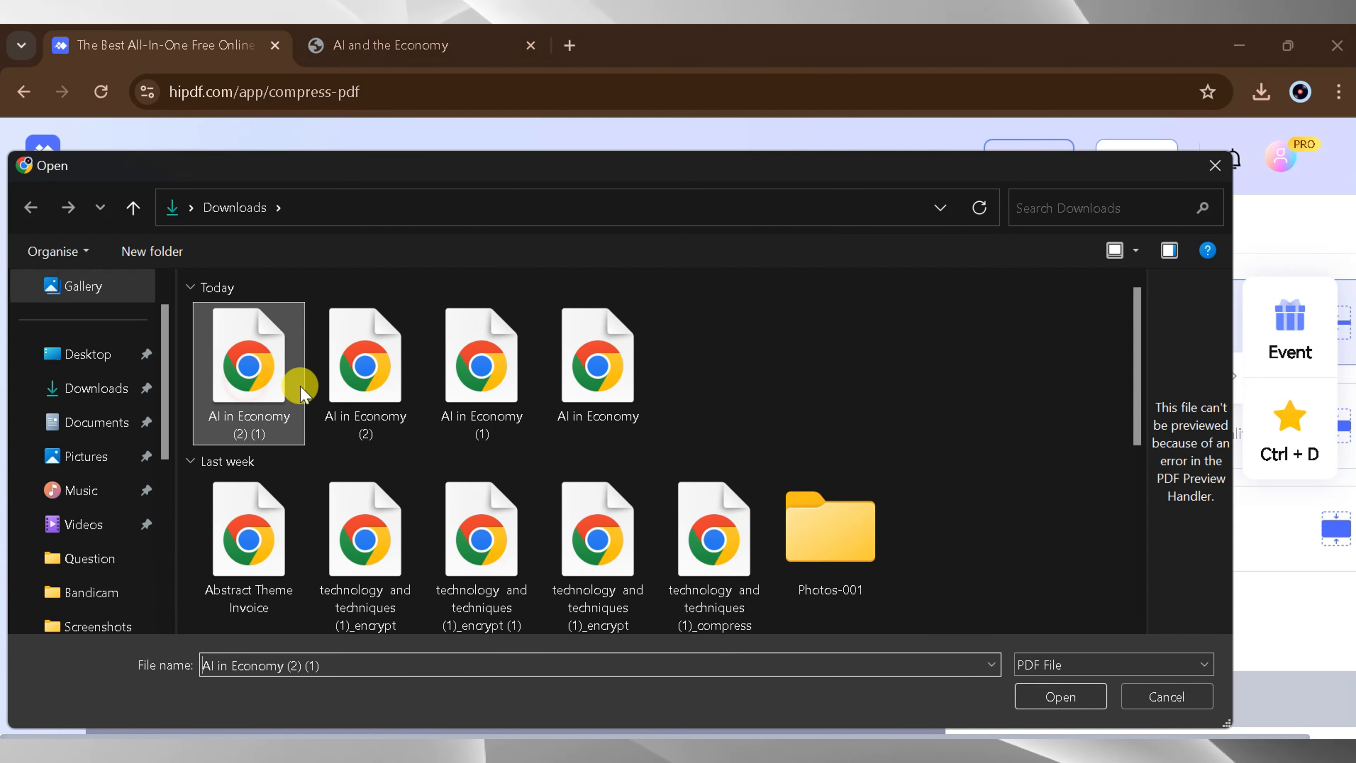
click(1050, 709)
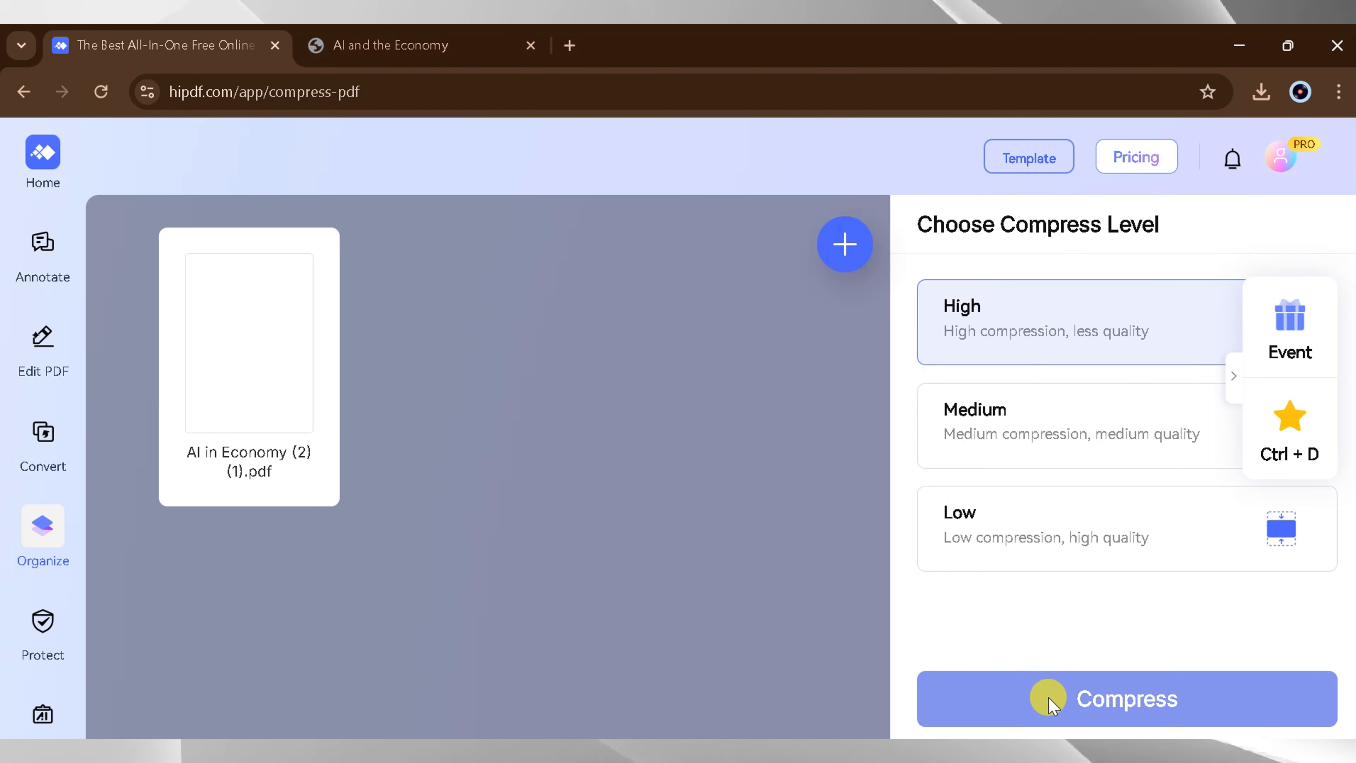
click(1050, 698)
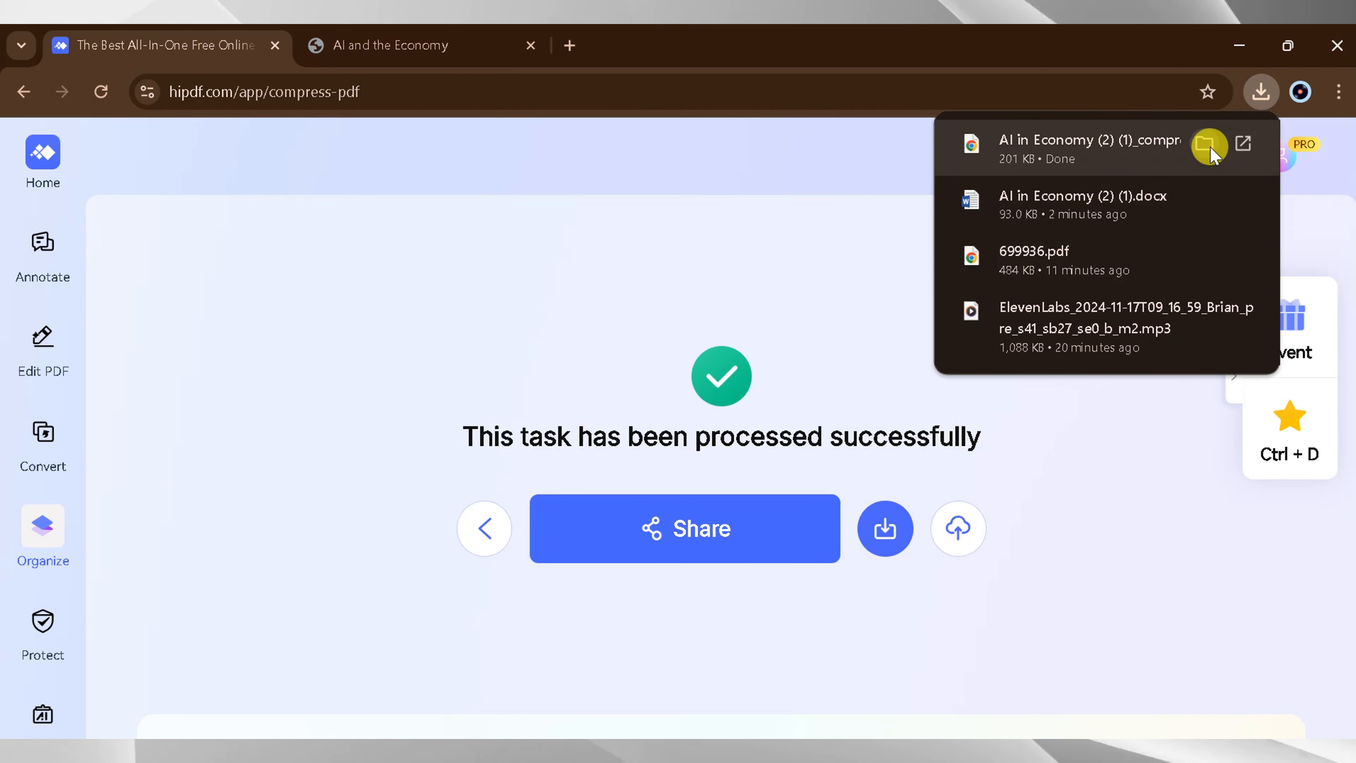
click(1241, 142)
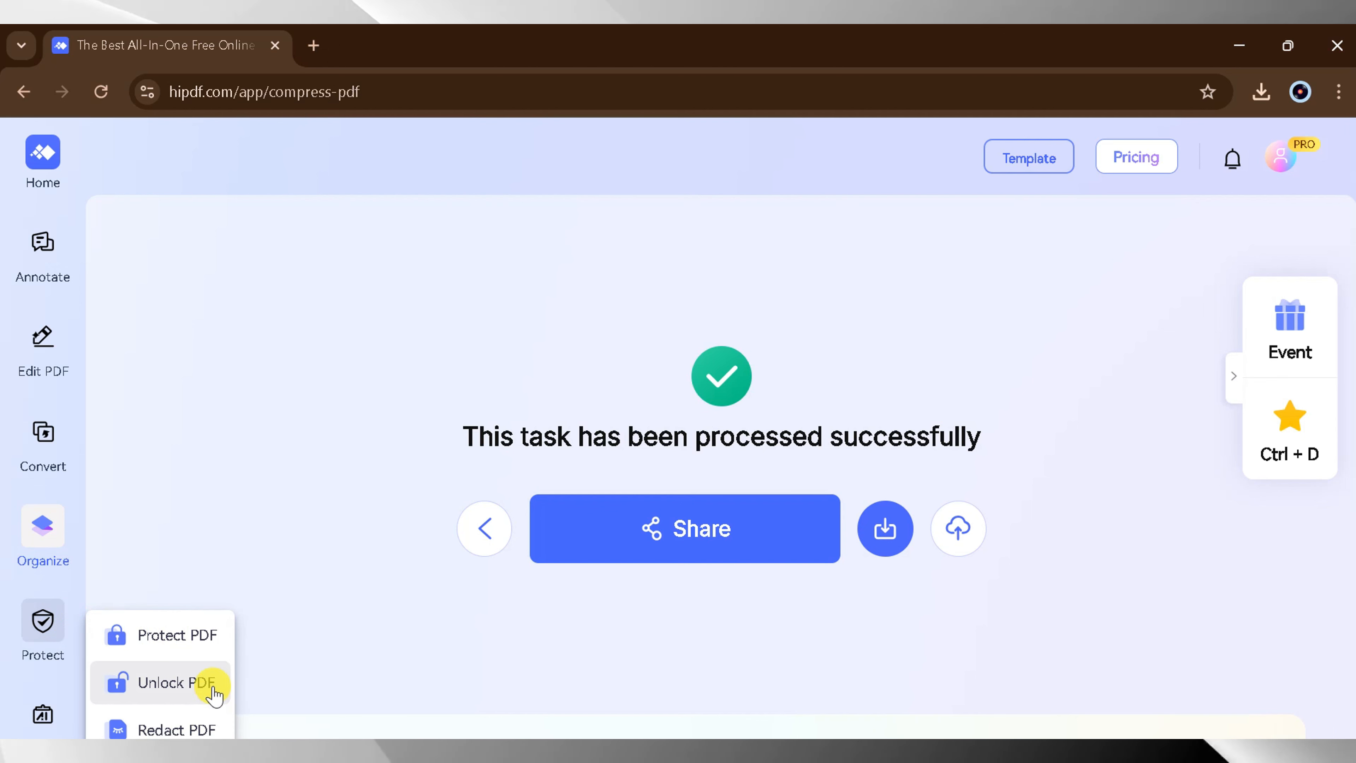
- Encrypt the "AI in Economy" PDF from the Downloads folder with Protect PDF, entering a document password
click(183, 628)
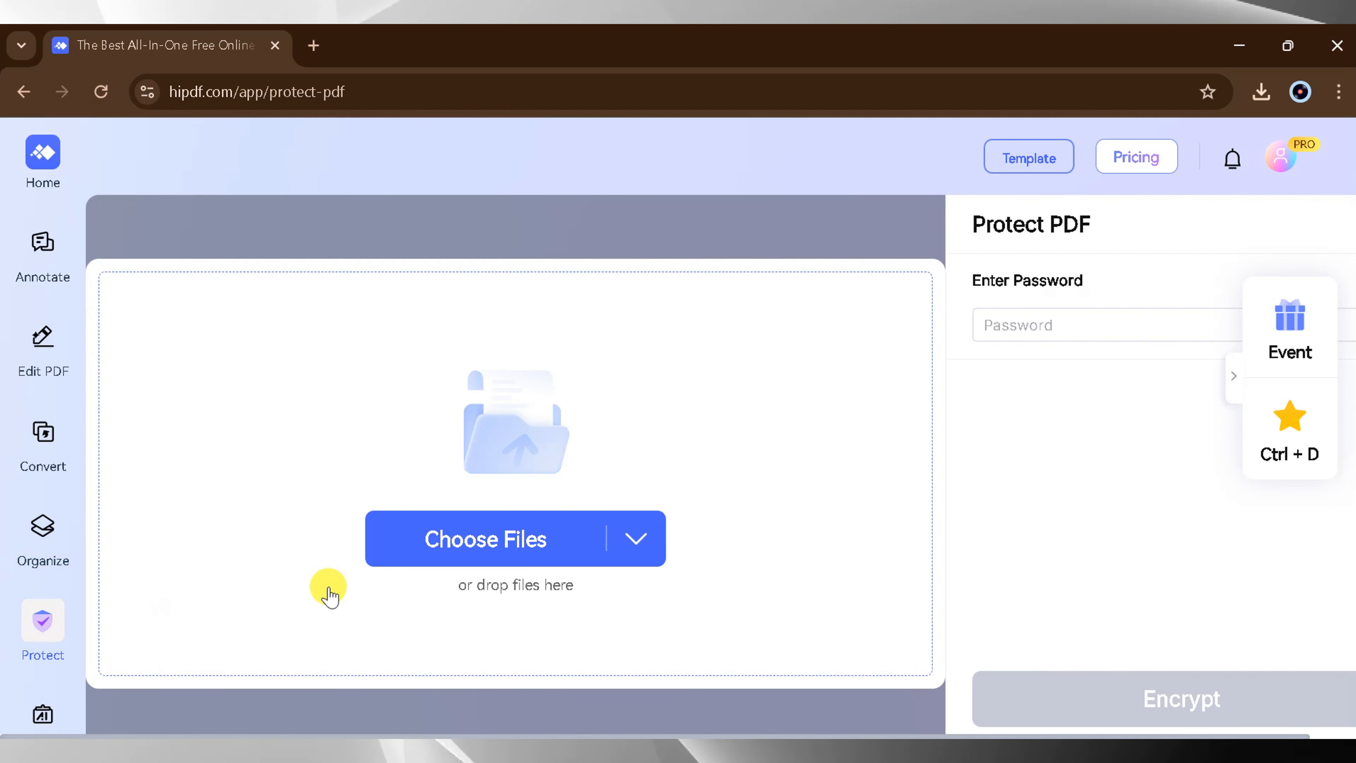
click(459, 534)
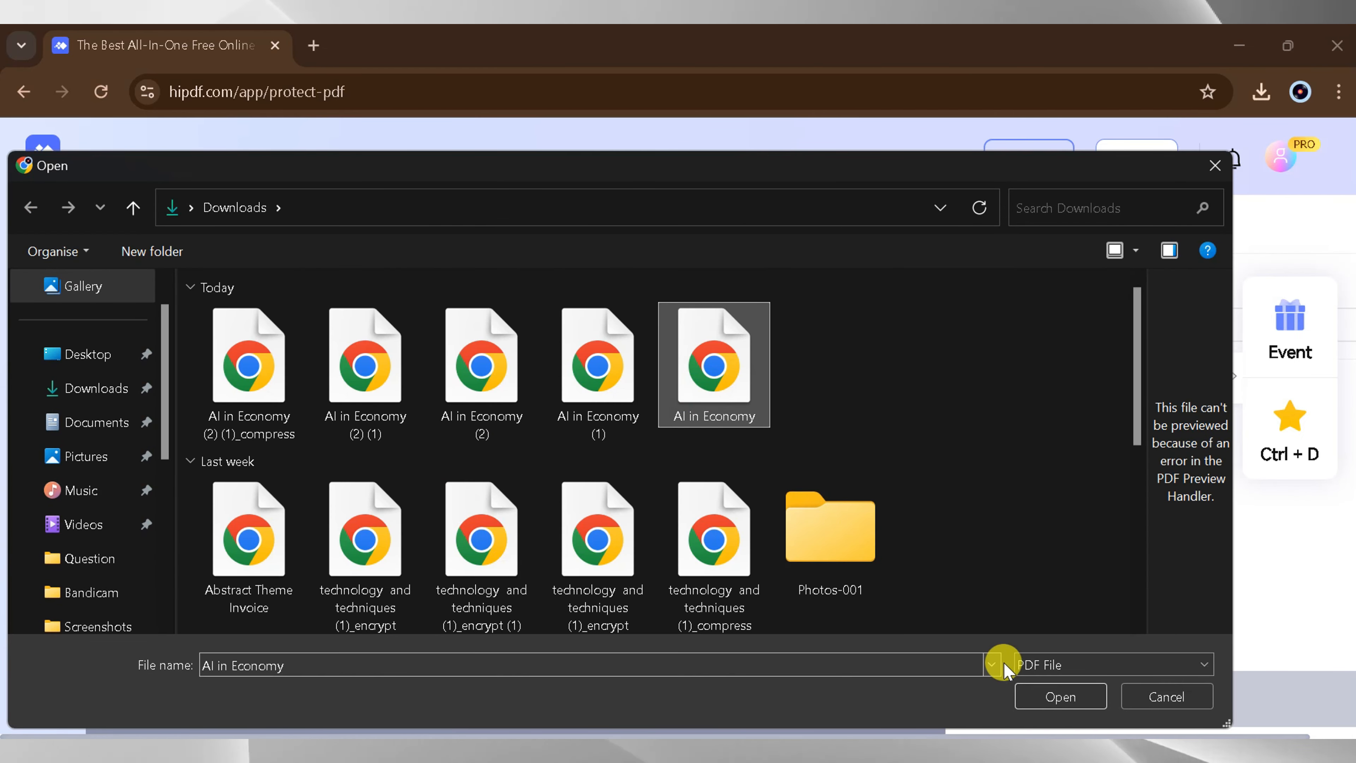
click(1050, 695)
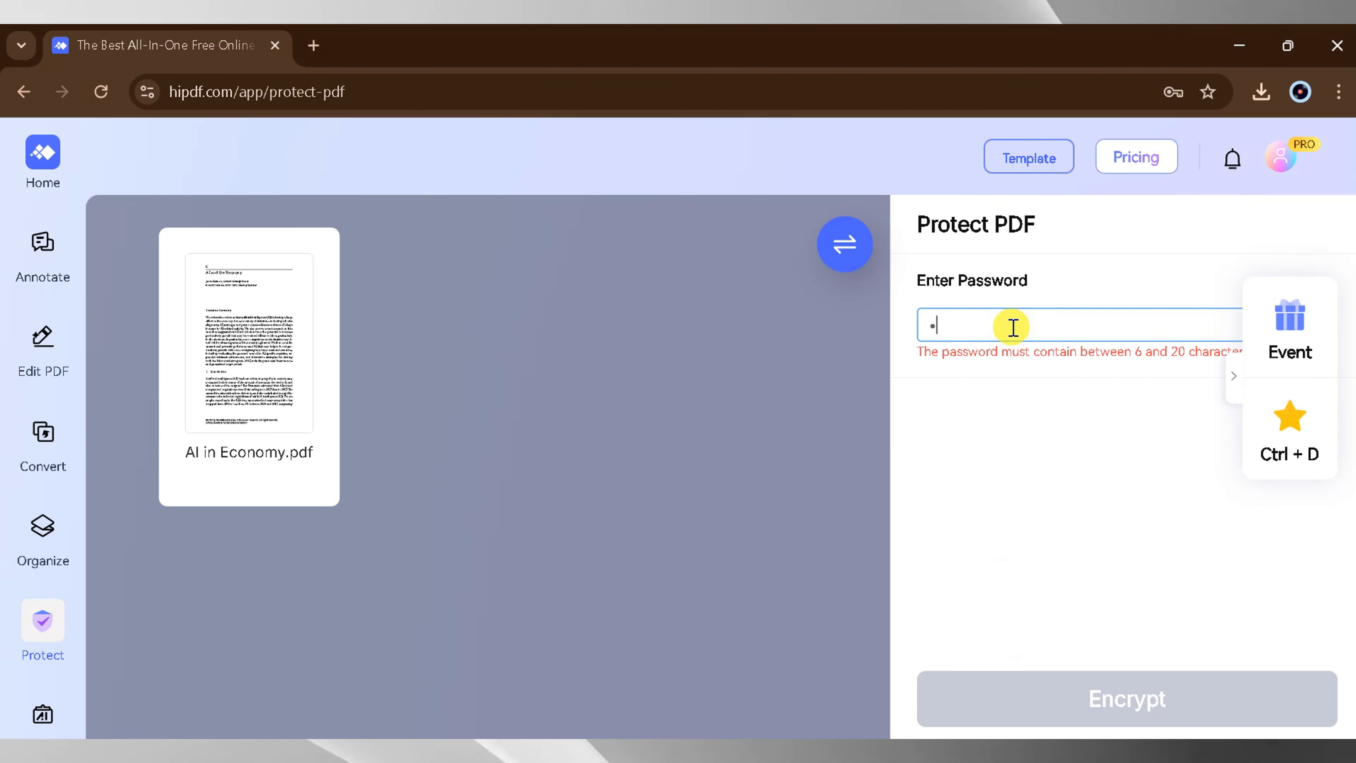
click(1014, 327)
text(•••••)
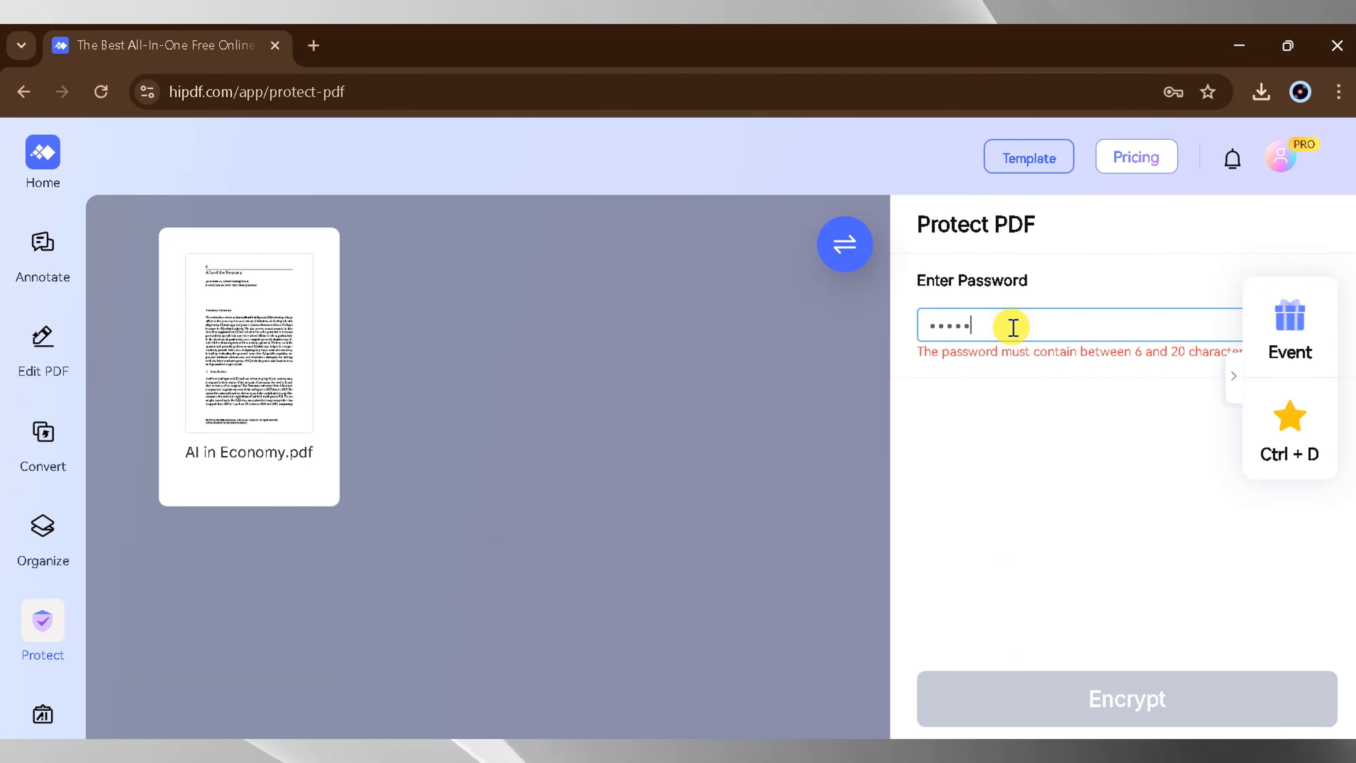
text(•••)
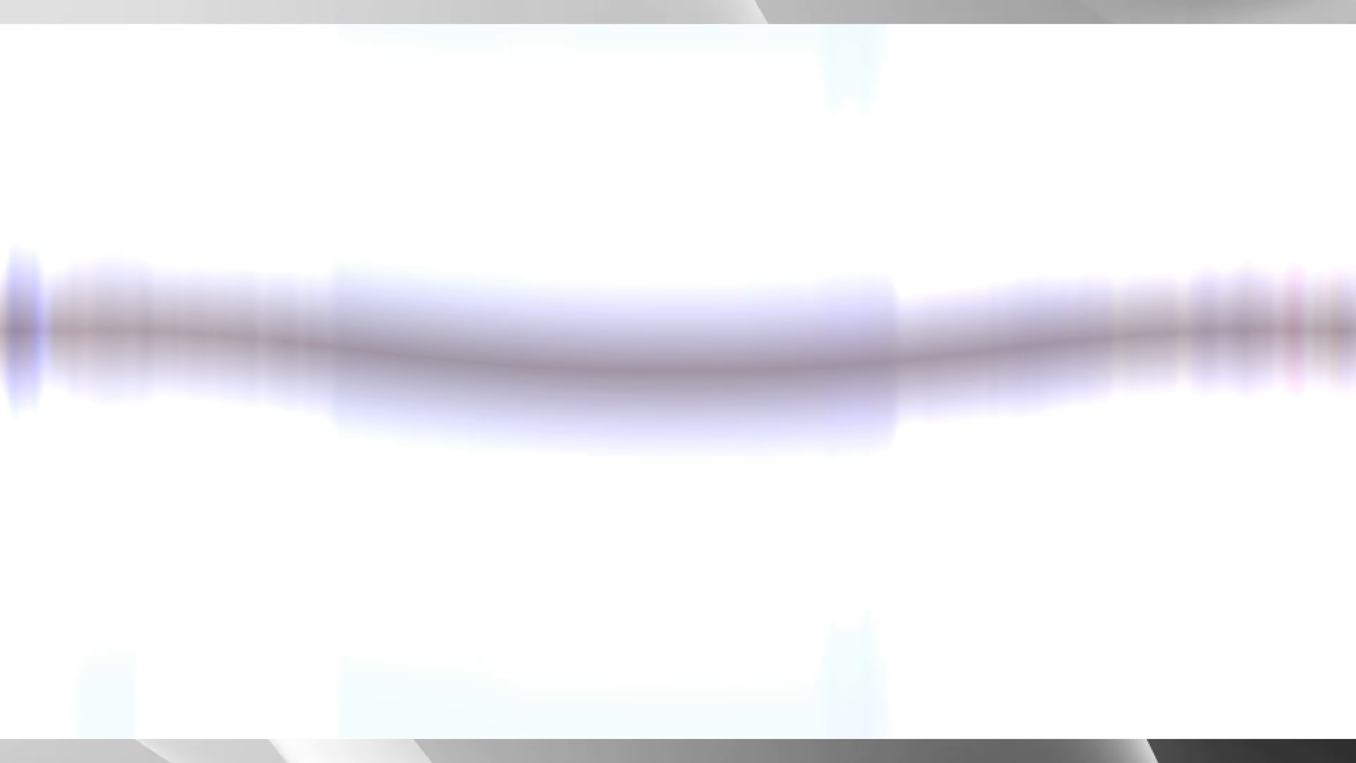
click(1035, 689)
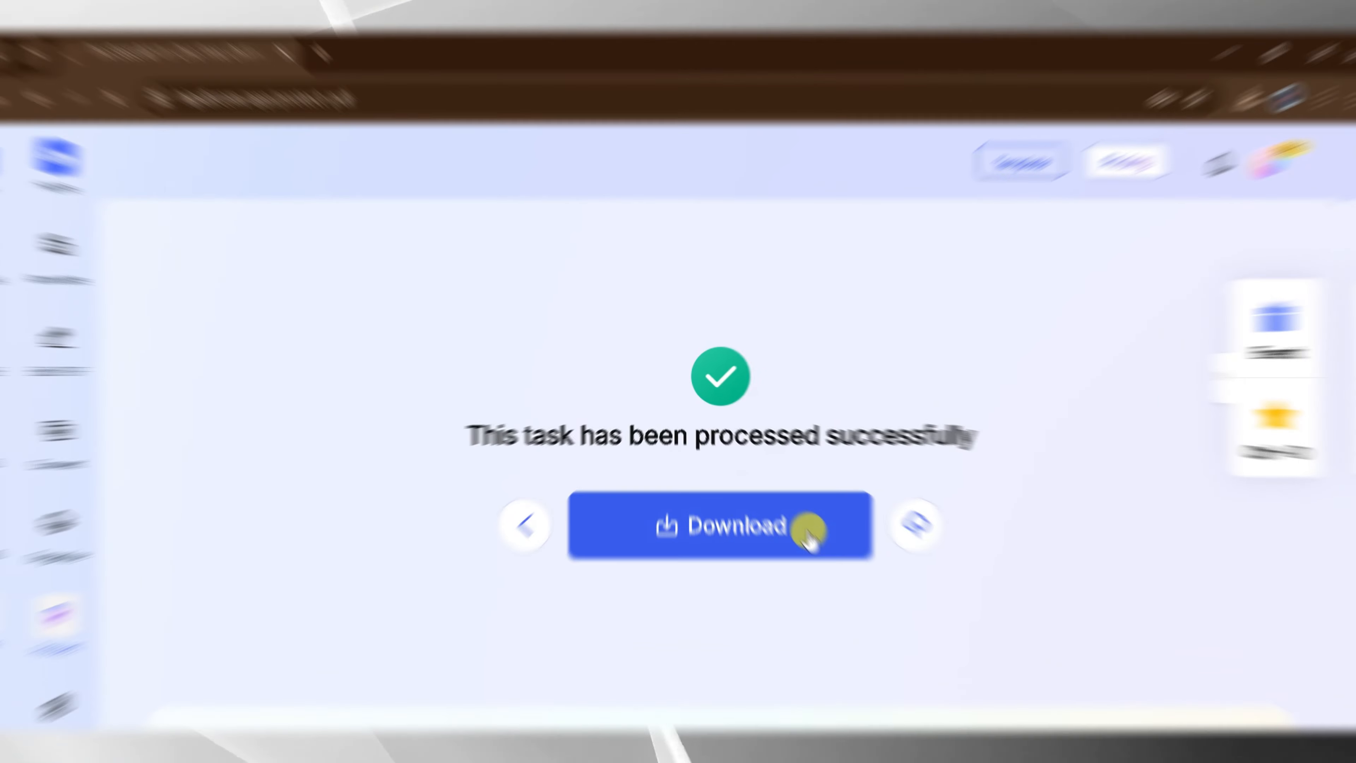
- Download the encrypted PDF, open it by entering the document password, and close it after viewing
click(812, 532)
click(1237, 142)
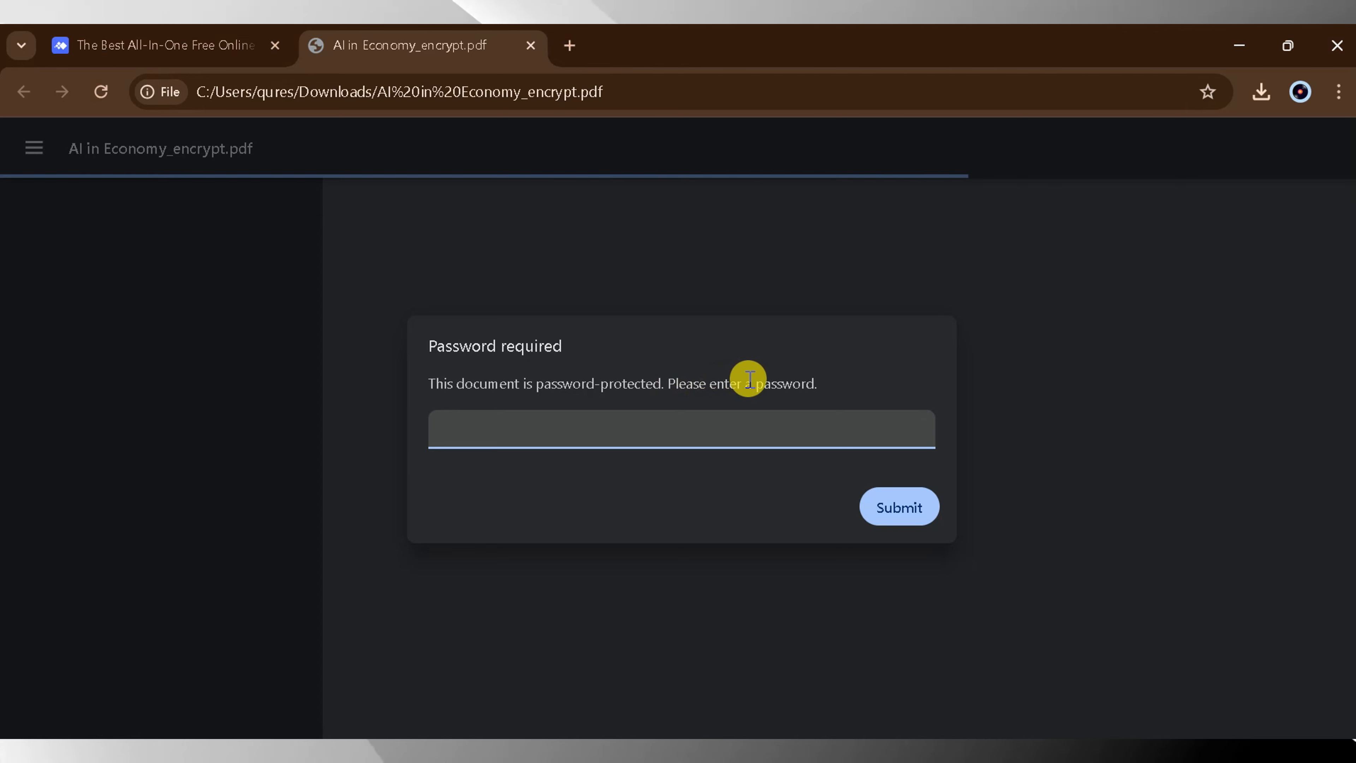
text(•••••••••)
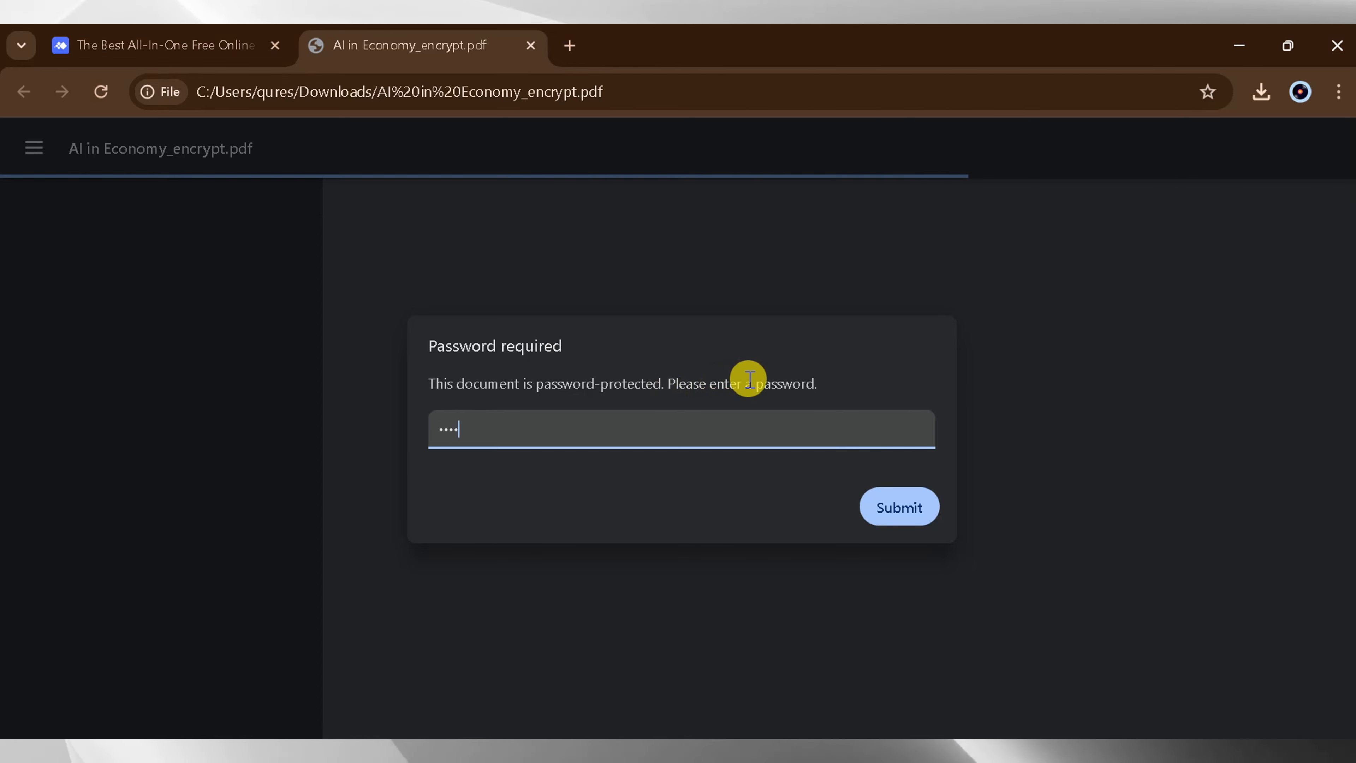
click(911, 508)
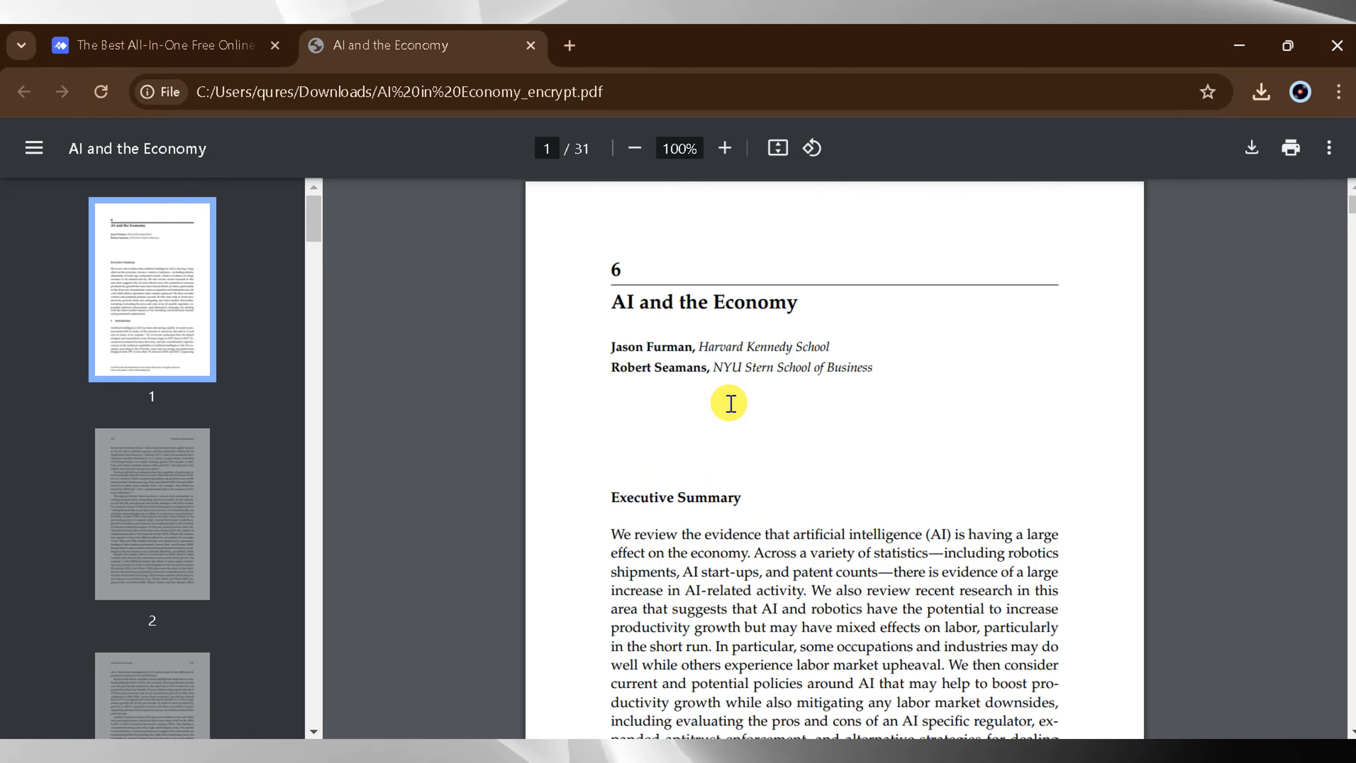
click(531, 44)
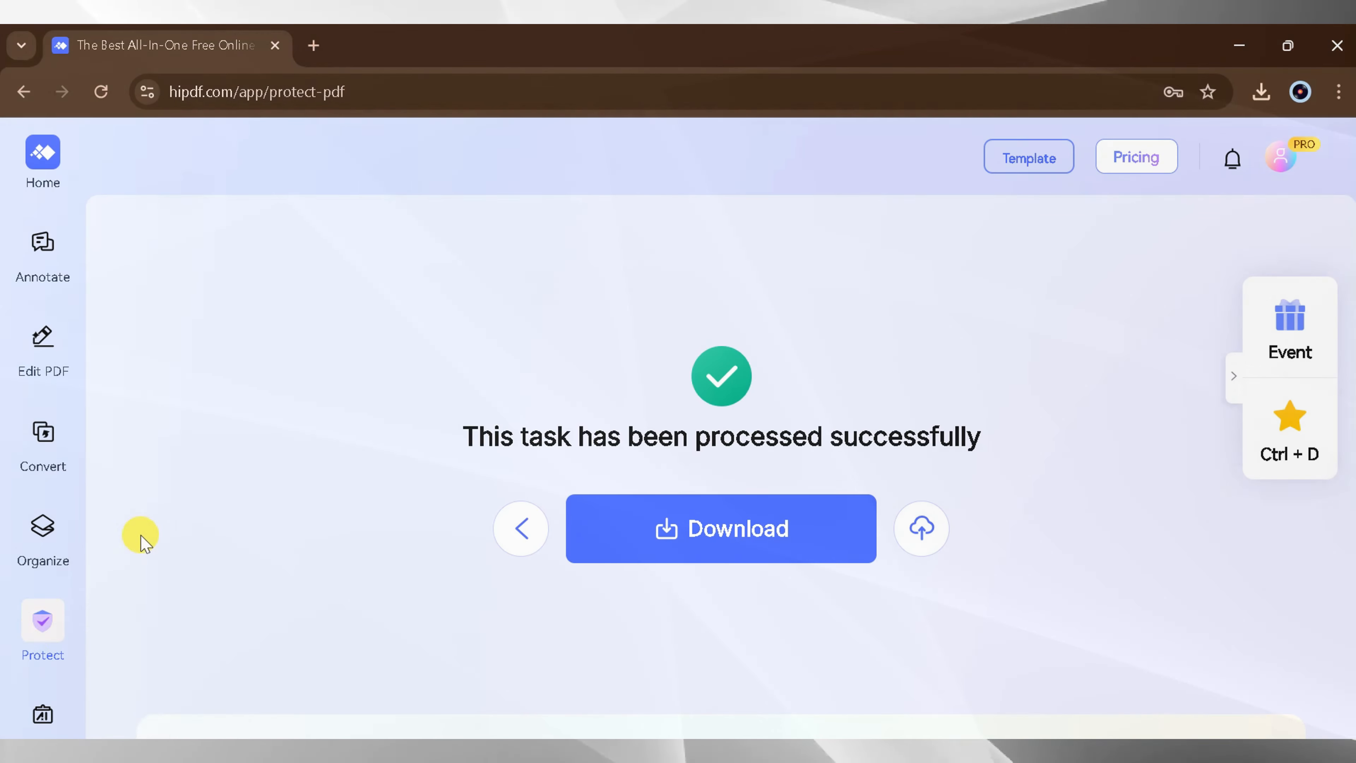
- Load "AI in Economy_encrypt (1)" from the Downloads folder into Unlock PDF
mouse_move(37, 633)
click(175, 683)
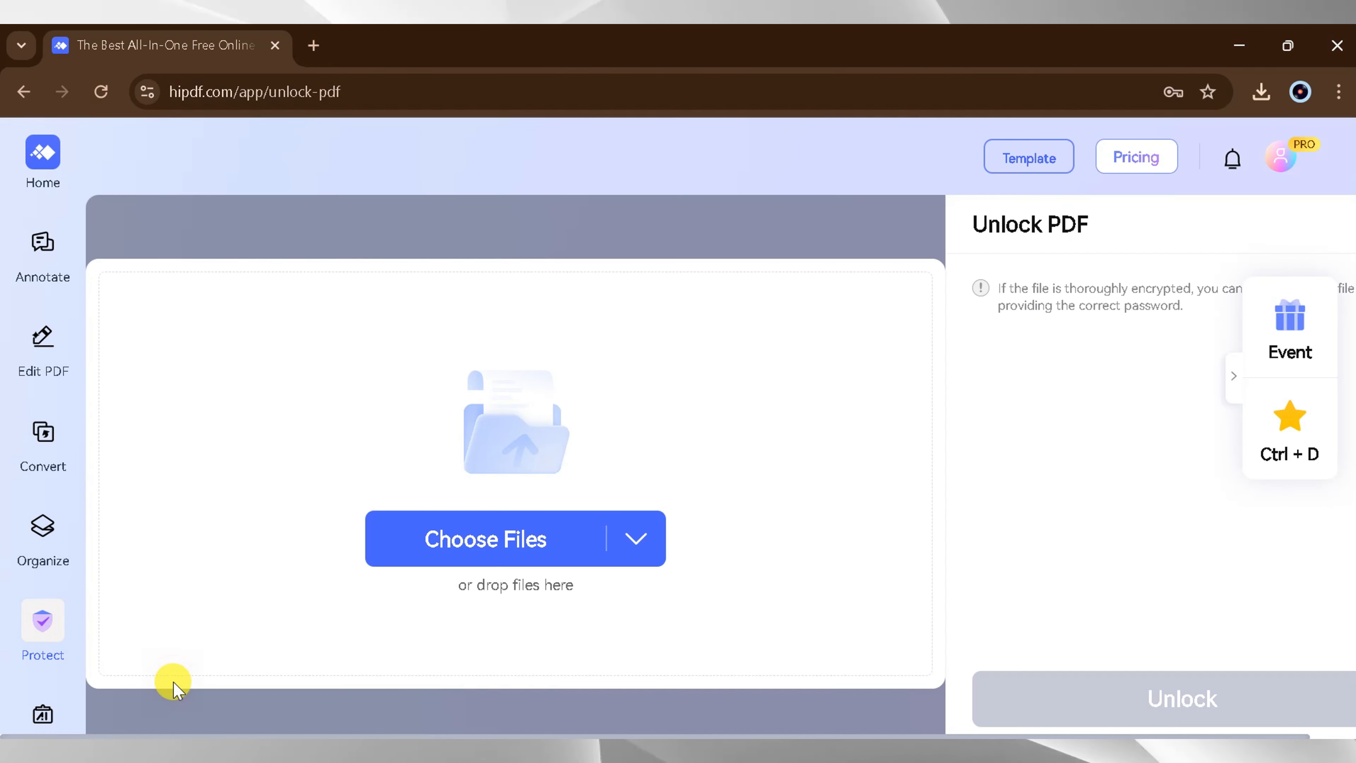
click(427, 539)
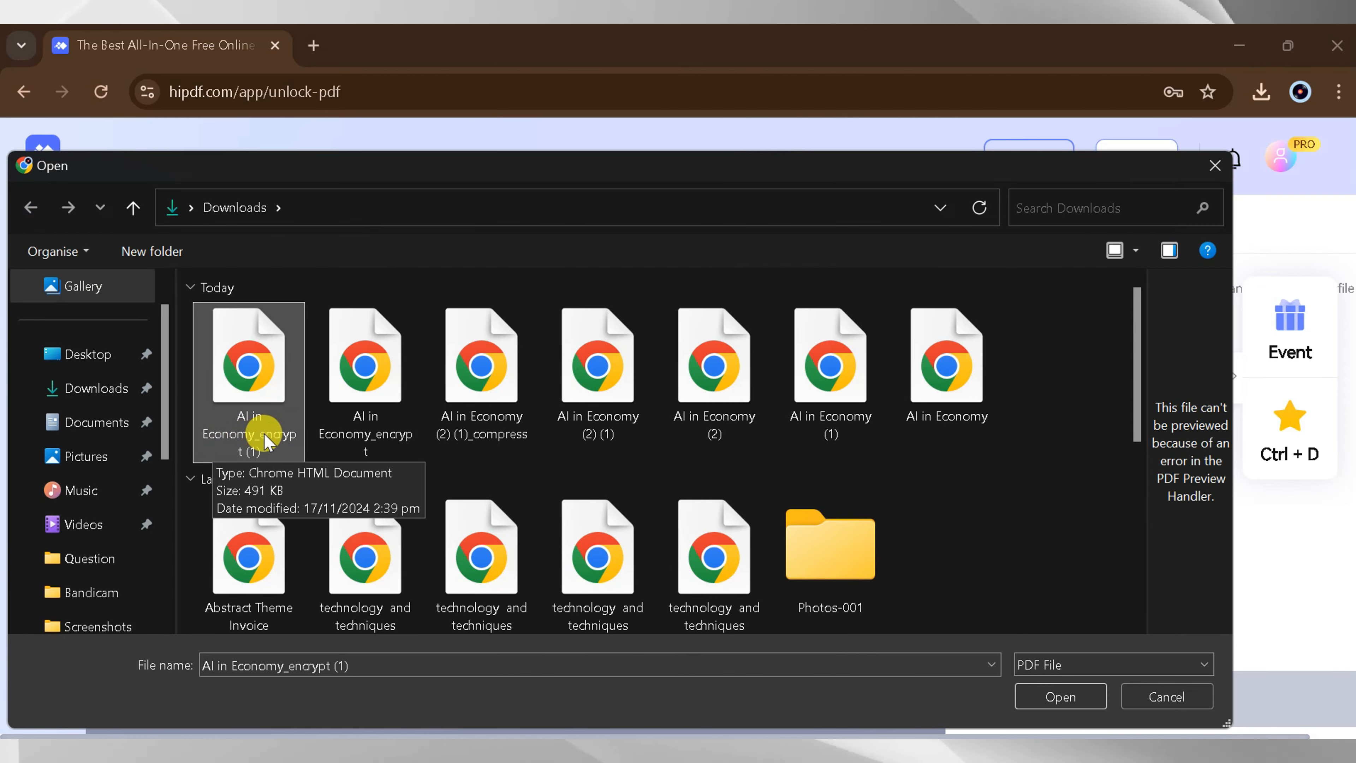
click(1061, 701)
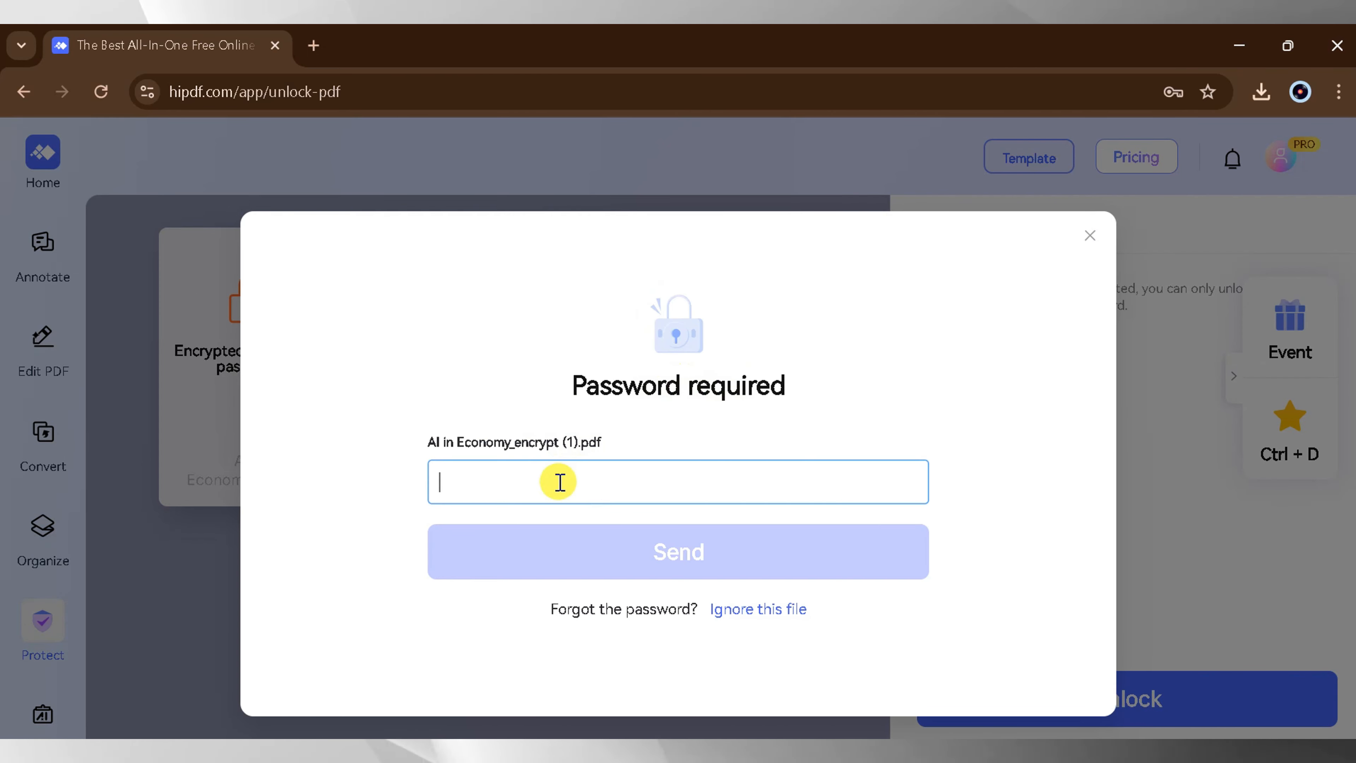
- Unlock the encrypted PDF by entering its document password, and open the downloaded result to look through it
text(••••••••)
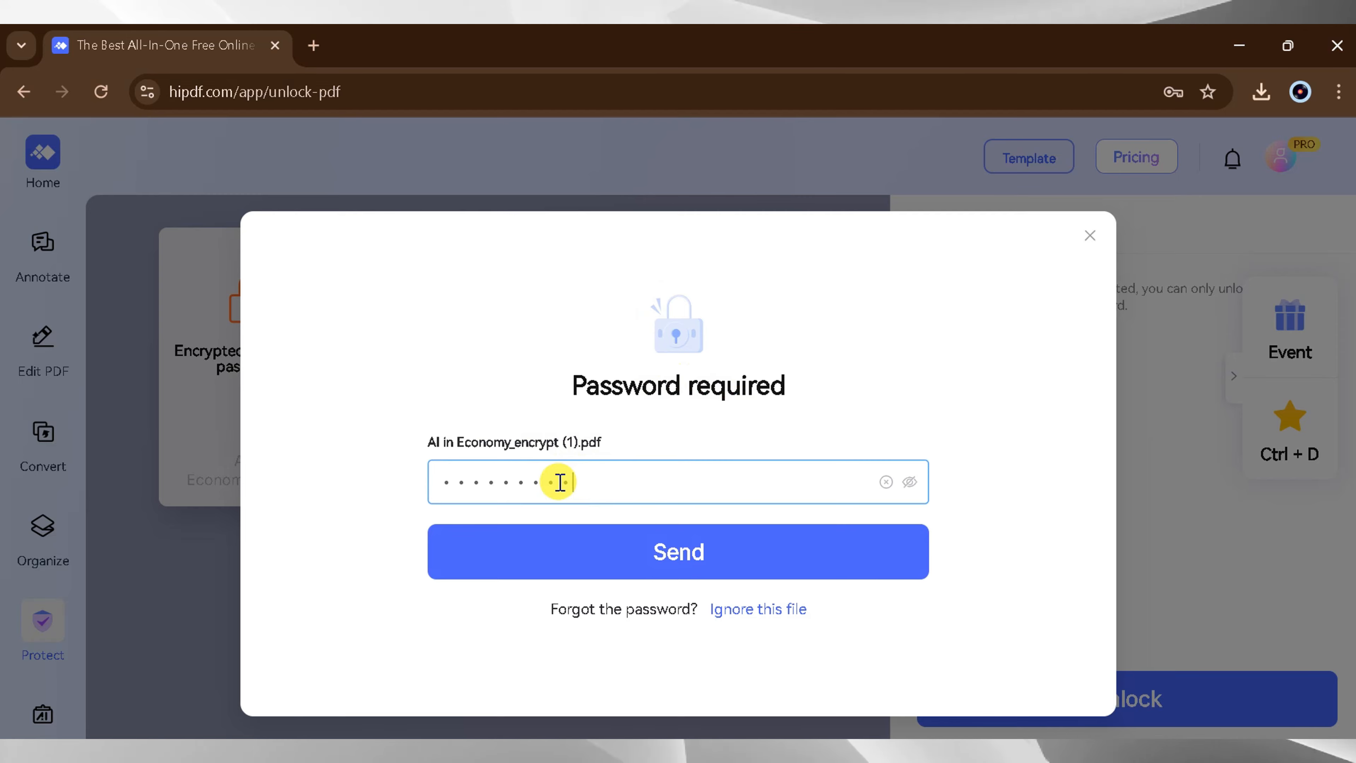
click(591, 531)
click(854, 394)
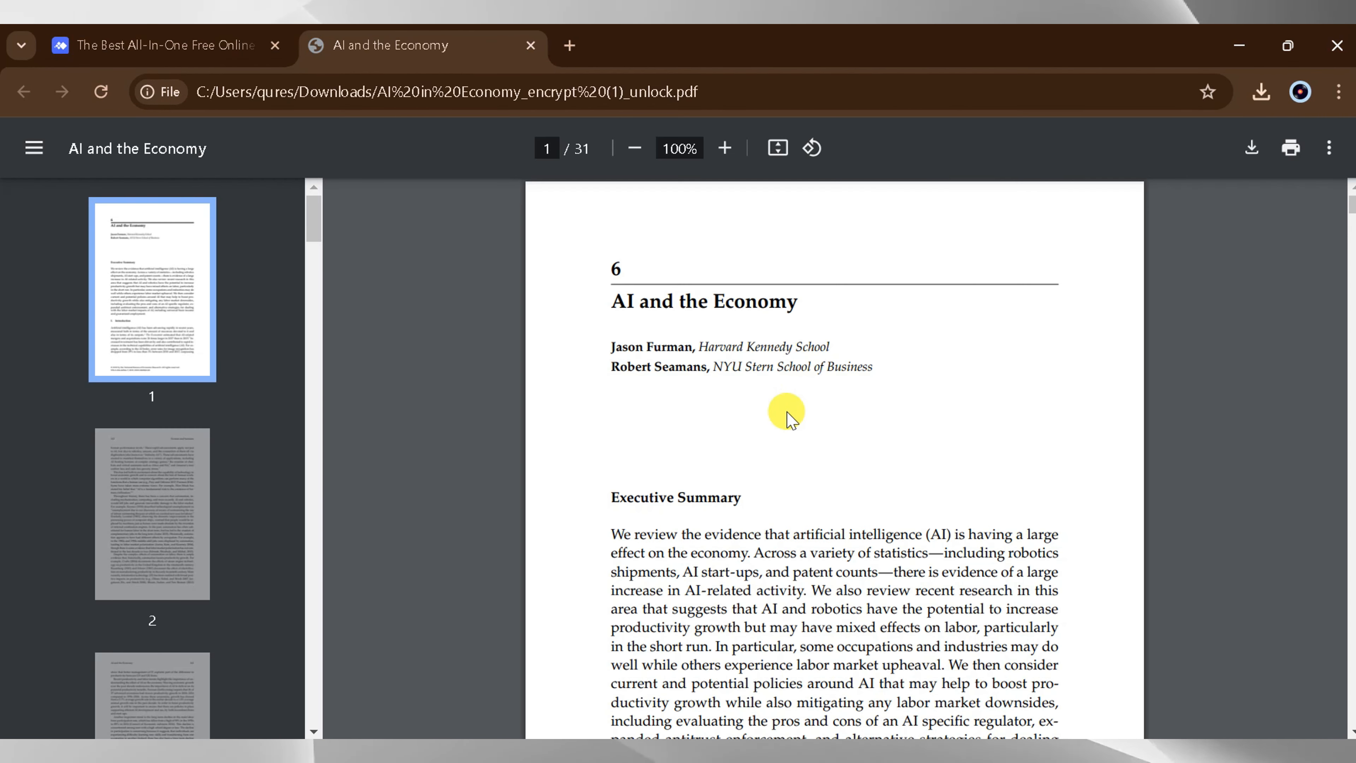
scroll(781, 409, down, 5)
scroll(781, 408, up, 5)
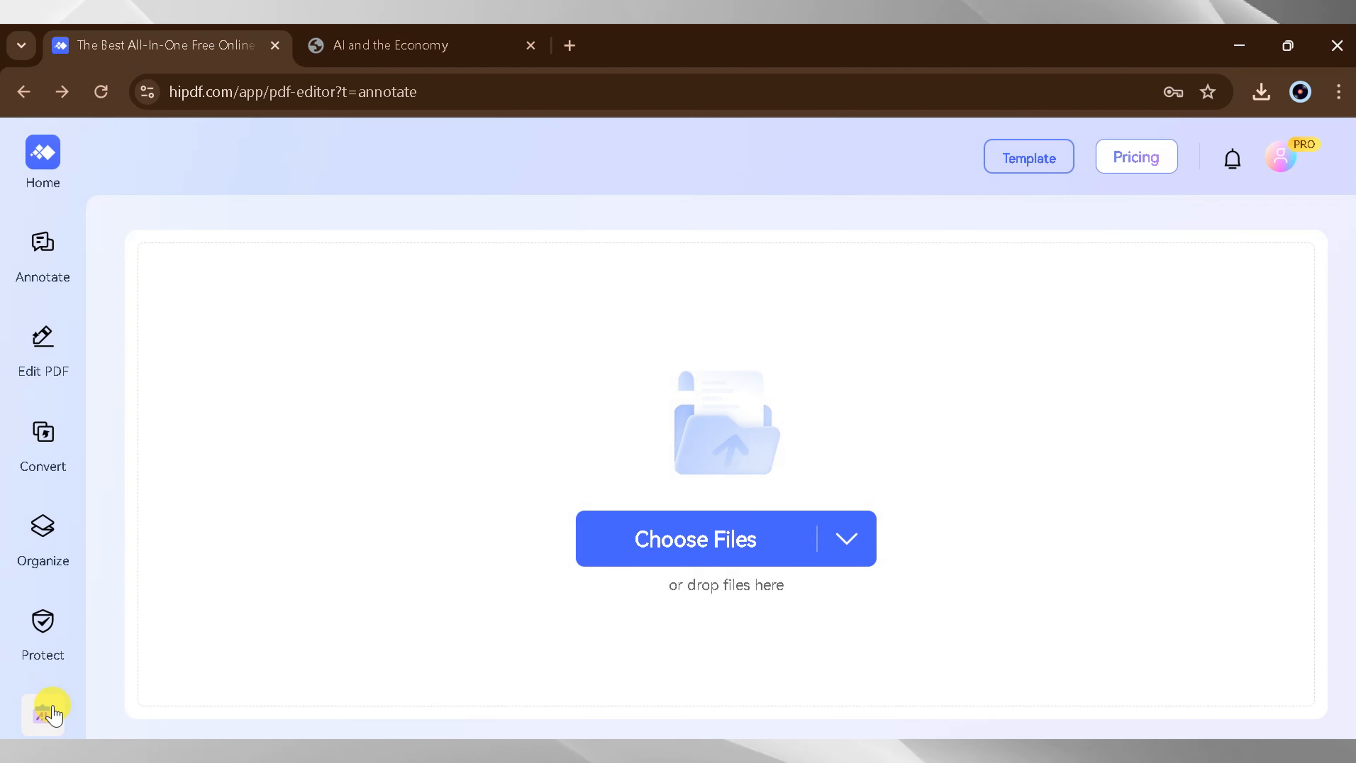
- Return to HiPDF and start a new Chat With PDF conversation using "AI in Economy" from the Downloads folder
mouse_move(53, 720)
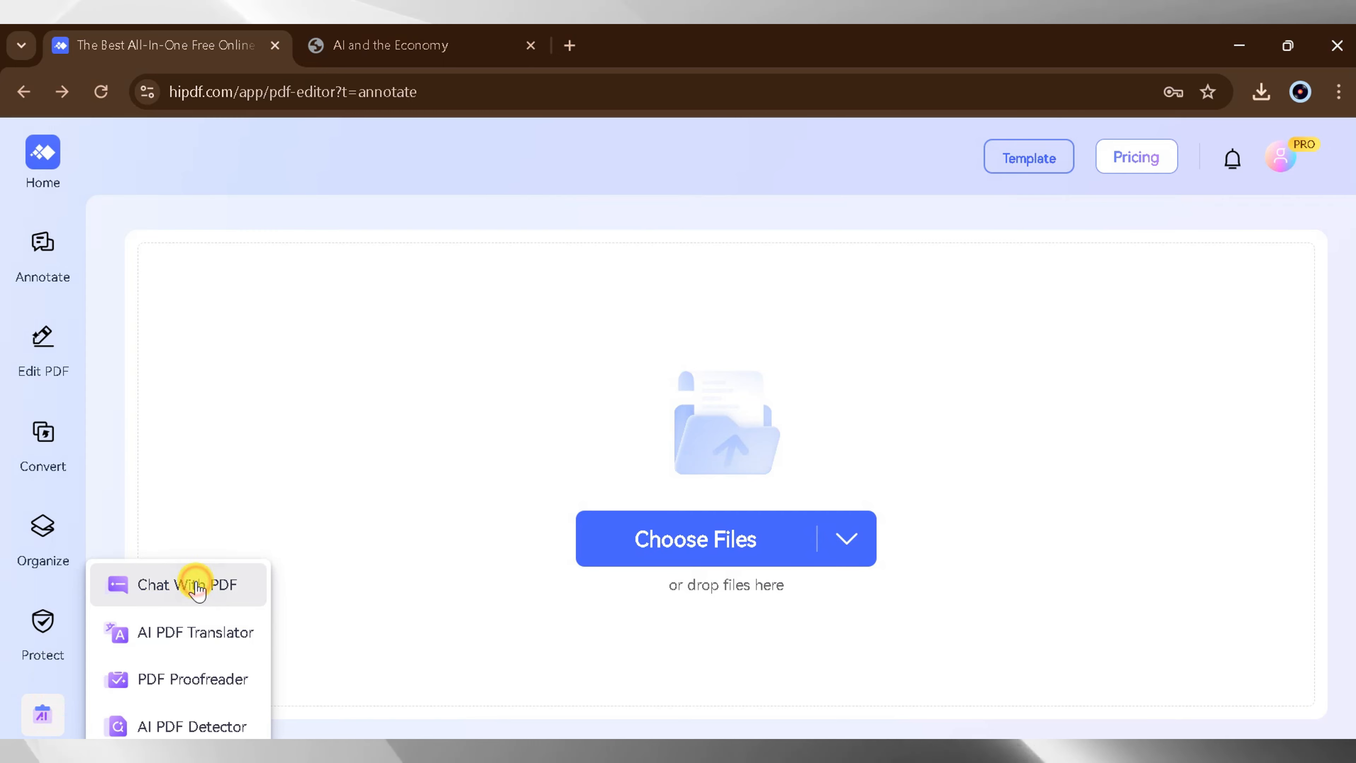
click(188, 584)
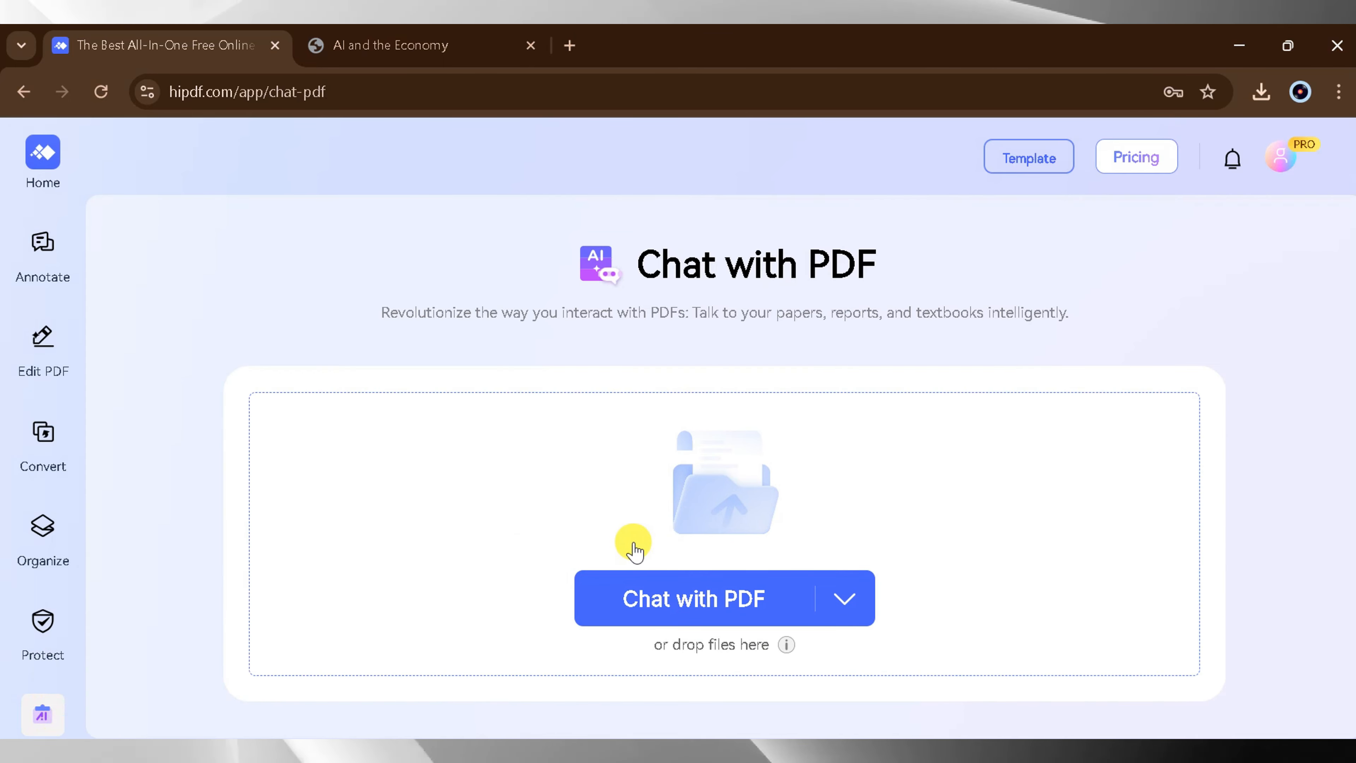
click(654, 596)
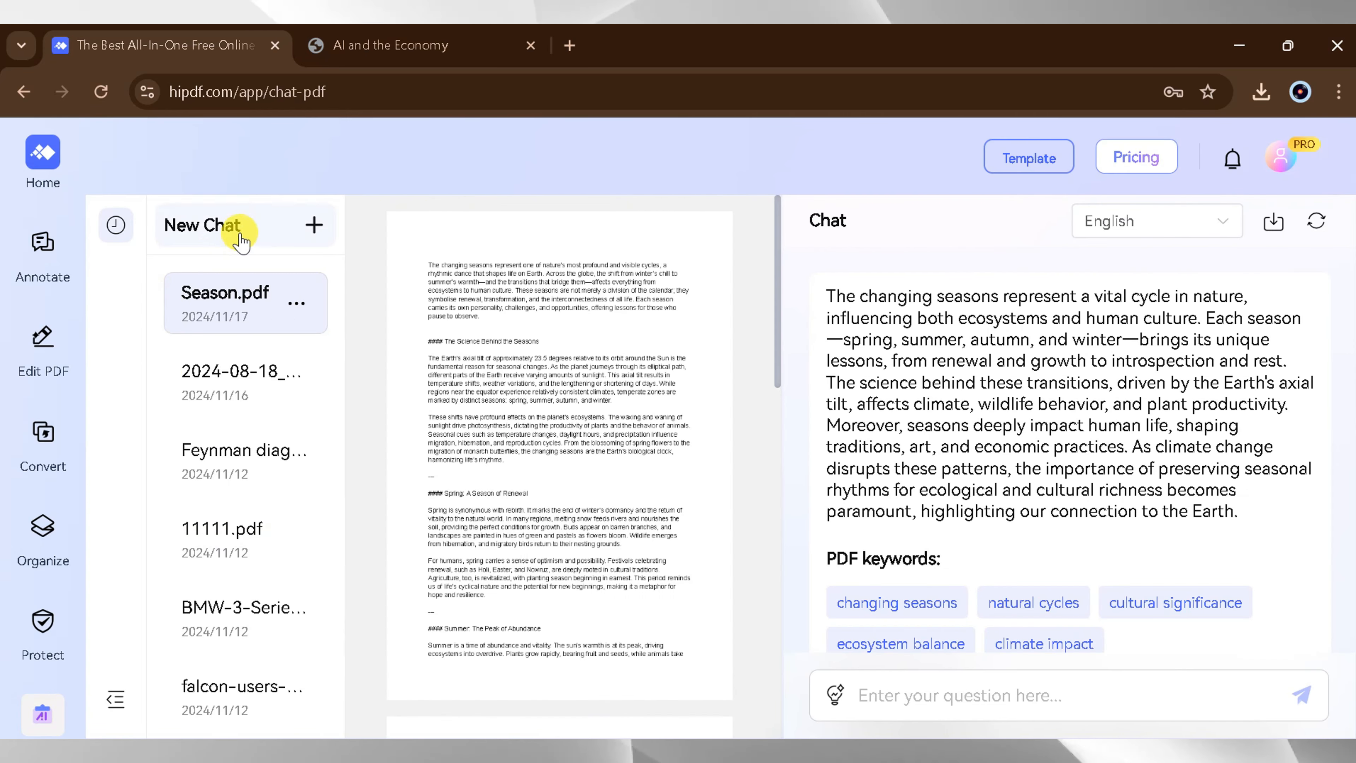
click(278, 226)
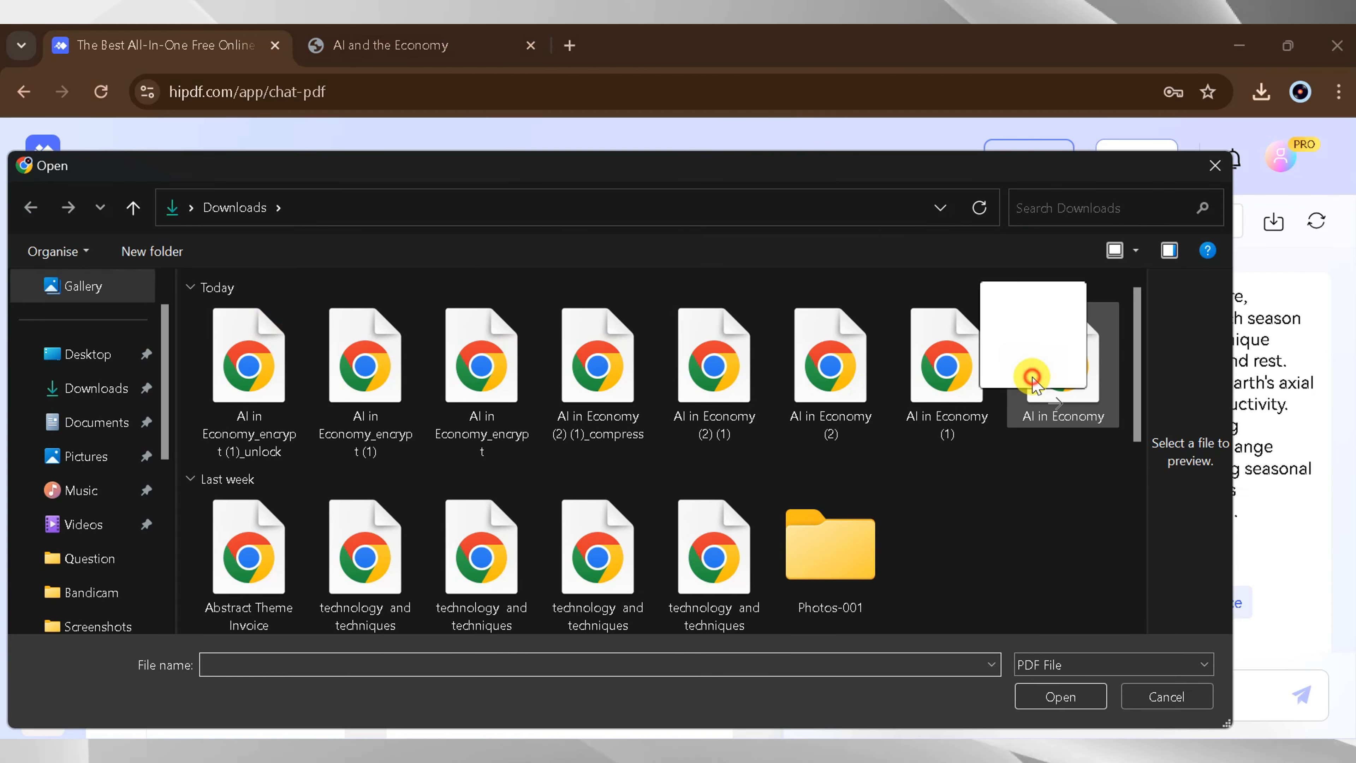
click(1029, 367)
click(1061, 697)
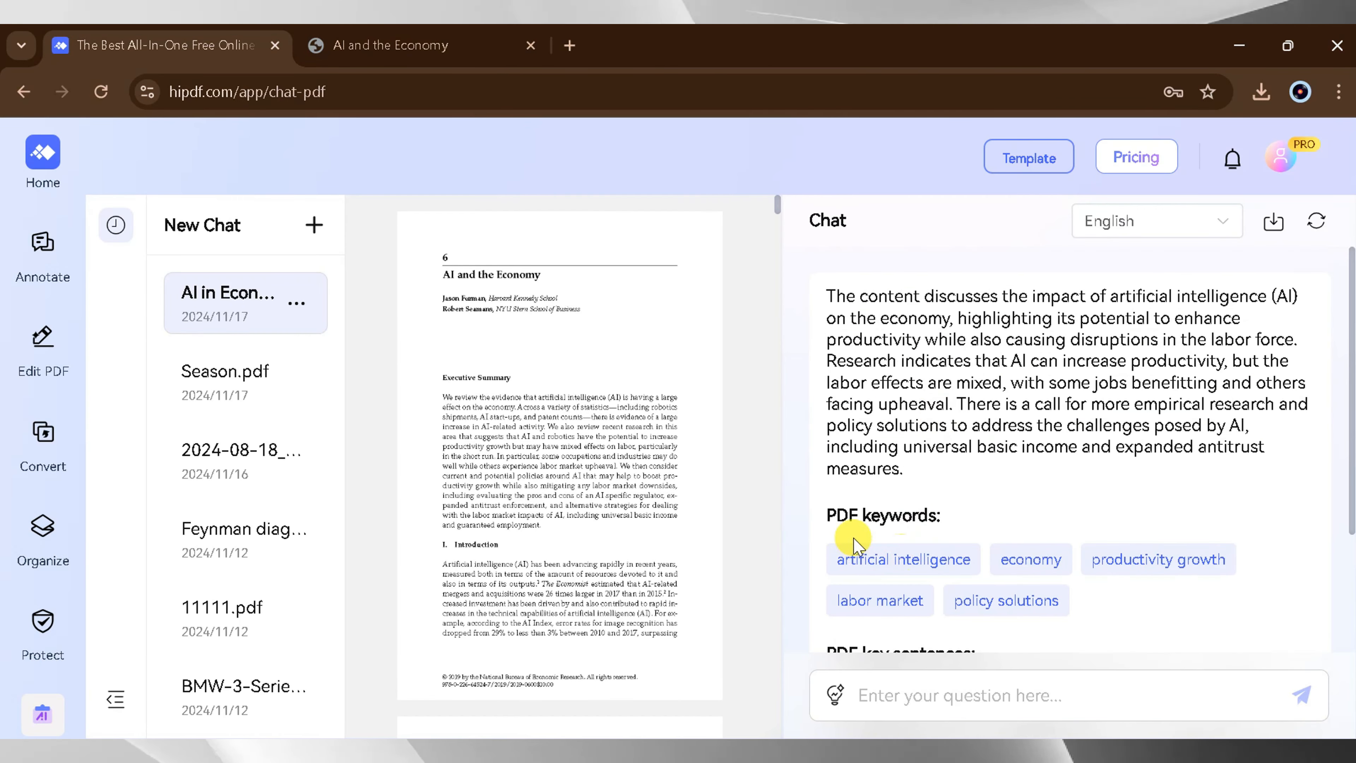
- Ask the PDF chat to "write summary" for the AI in Economy document
click(897, 702)
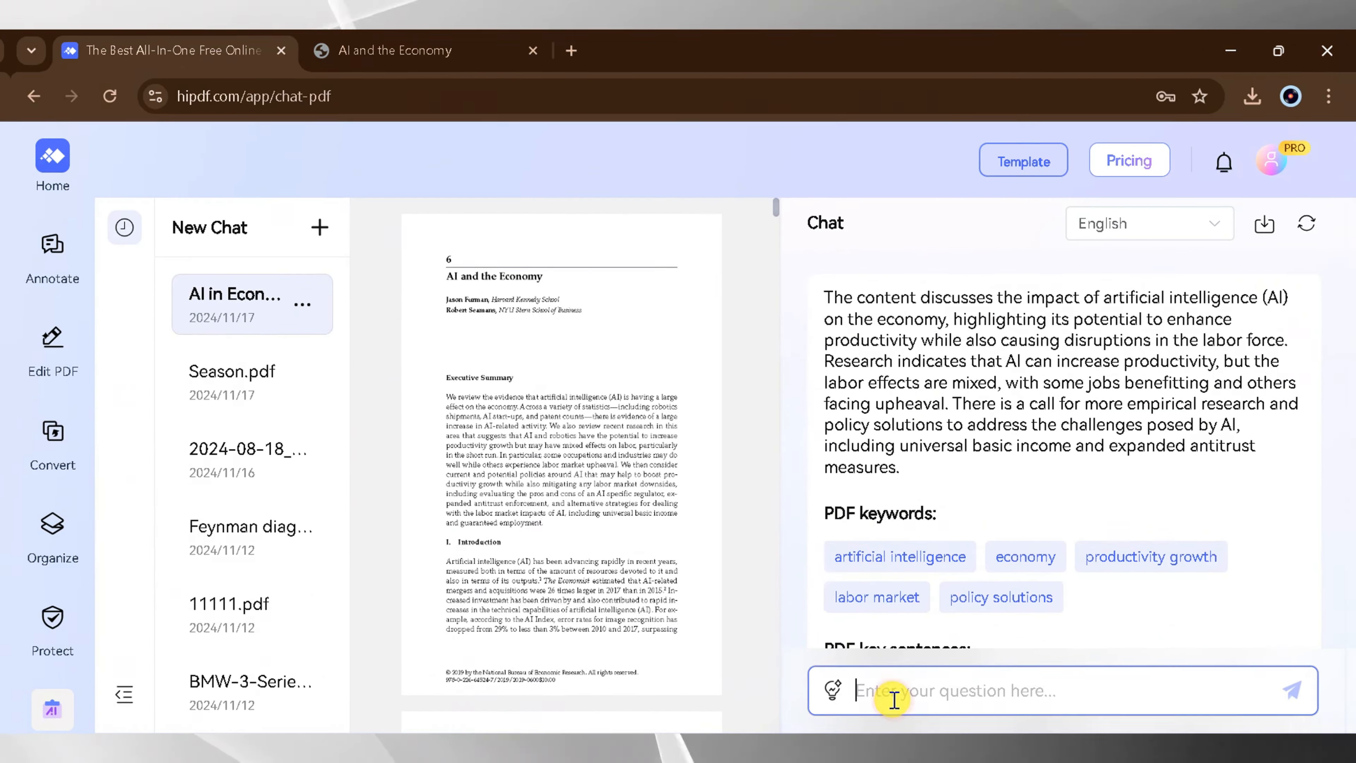
text(writ)
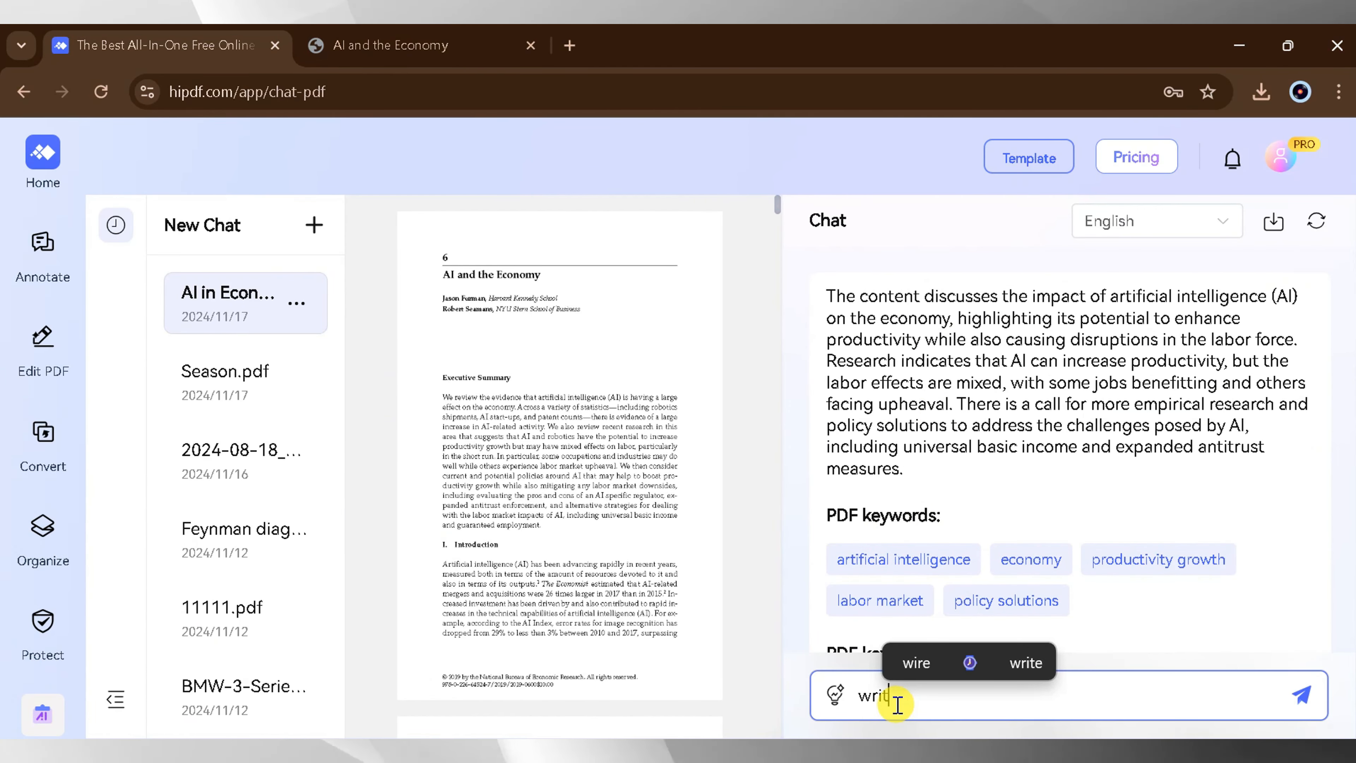
text(e summary)
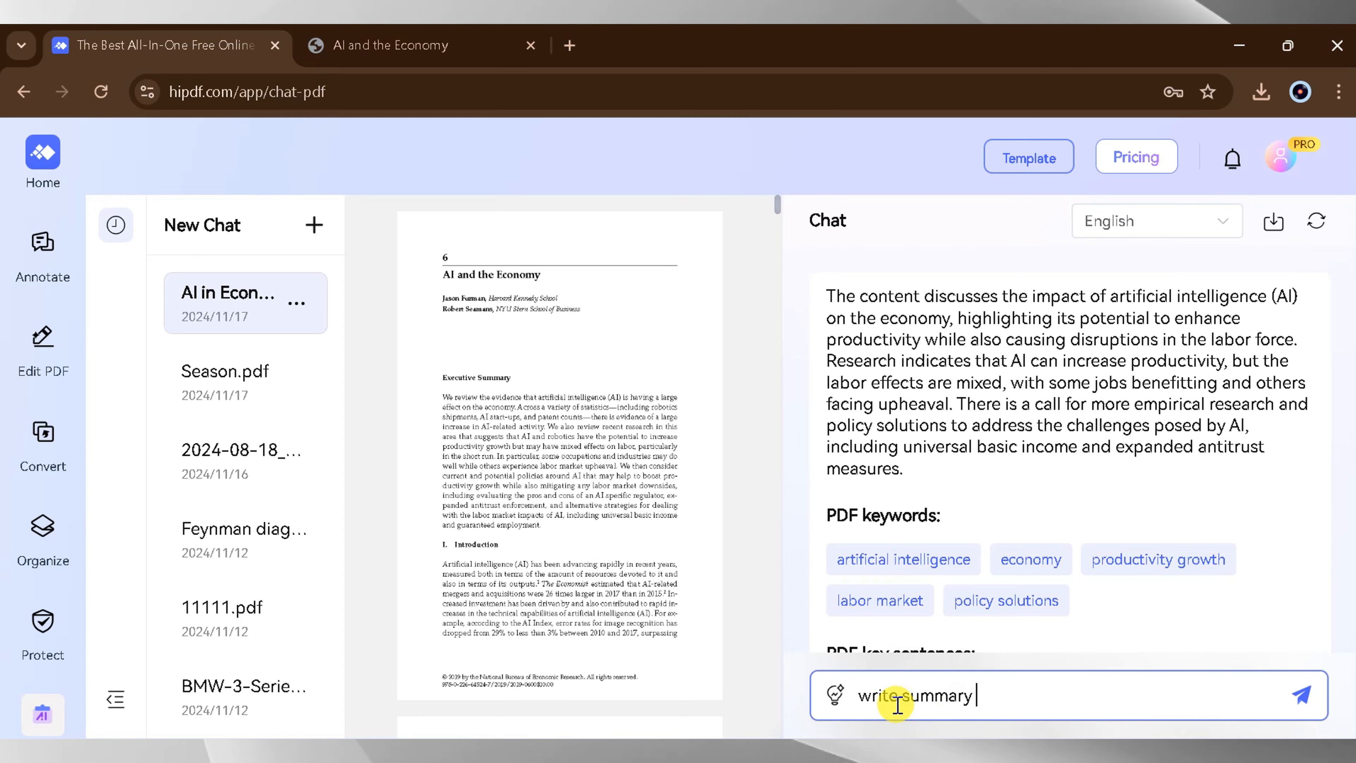
key(Return)
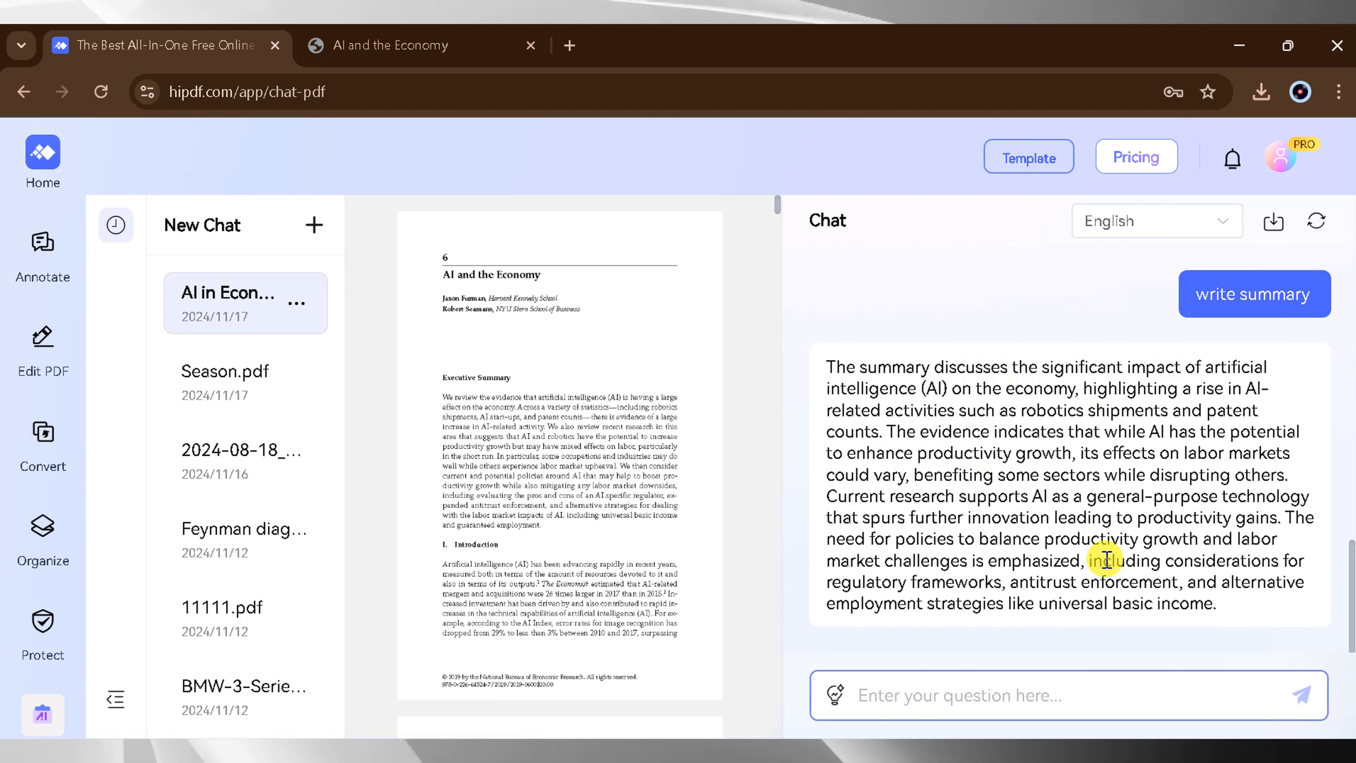
- Send the PDF chat two further prompts, "key pioint" and "author"
text(key)
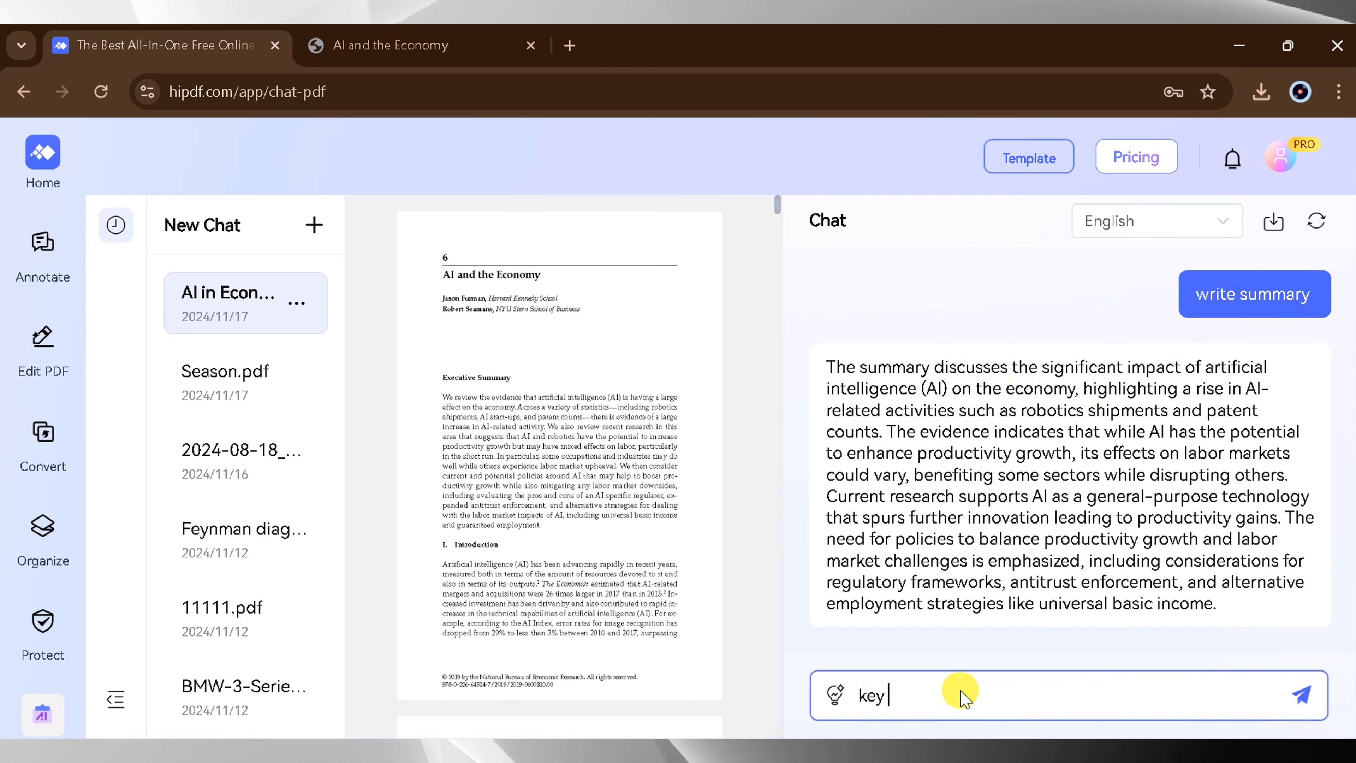
text( pioint)
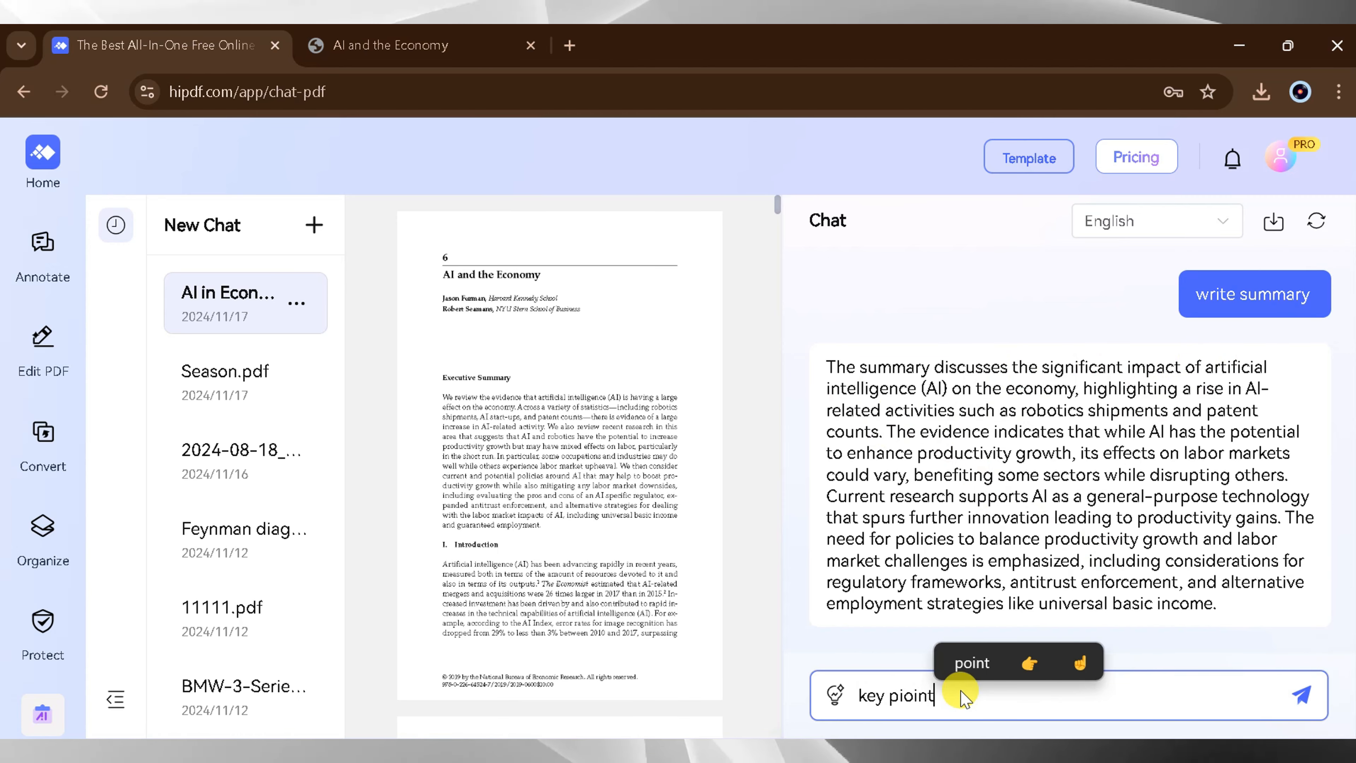
key(Return)
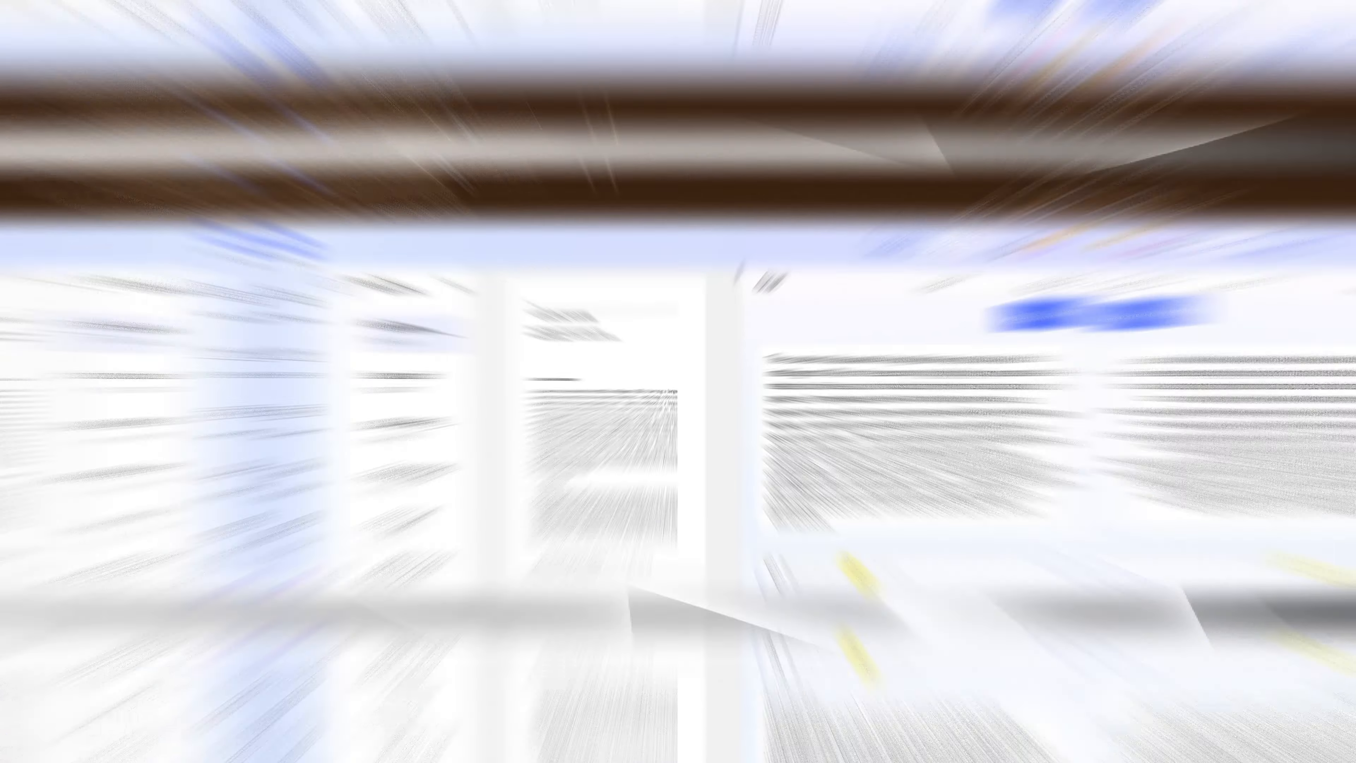
text(autho)
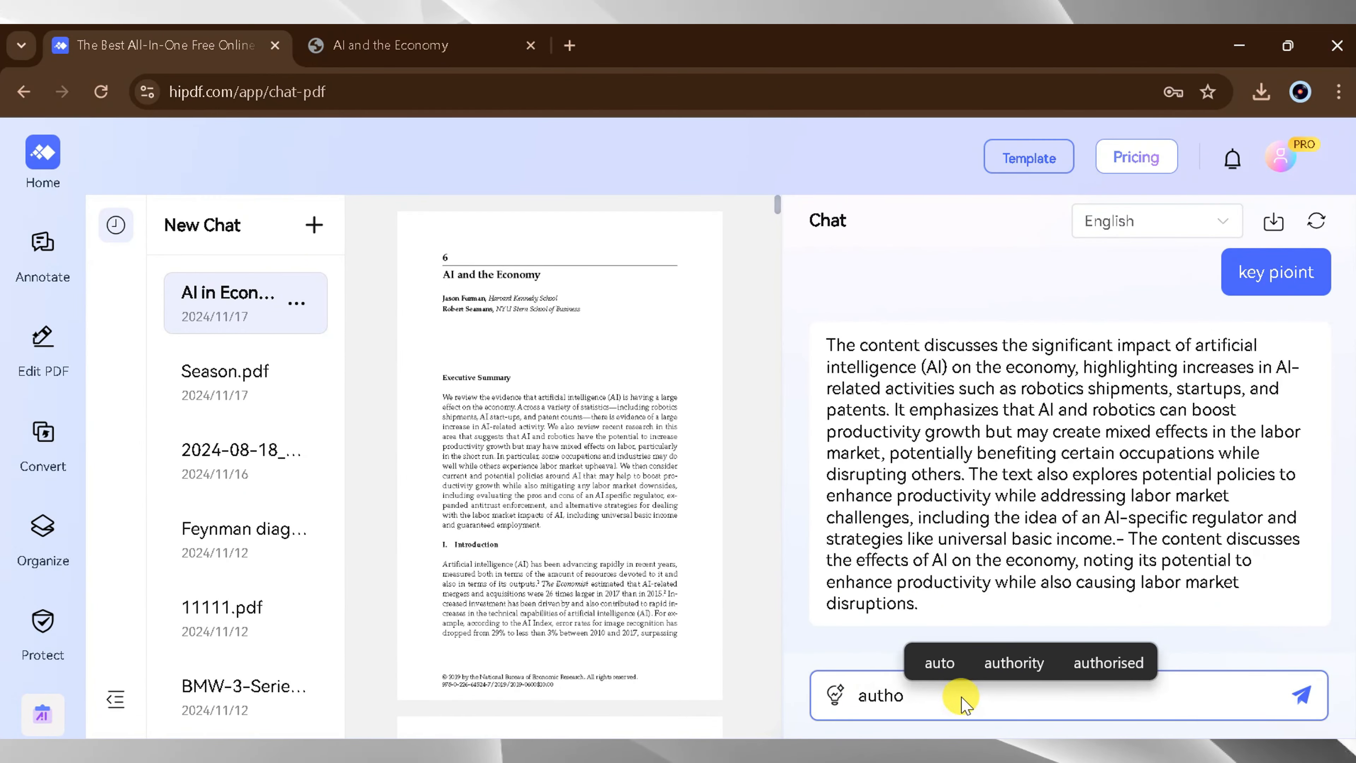
drag(965, 704, 855, 711)
text(hor)
key(Return)
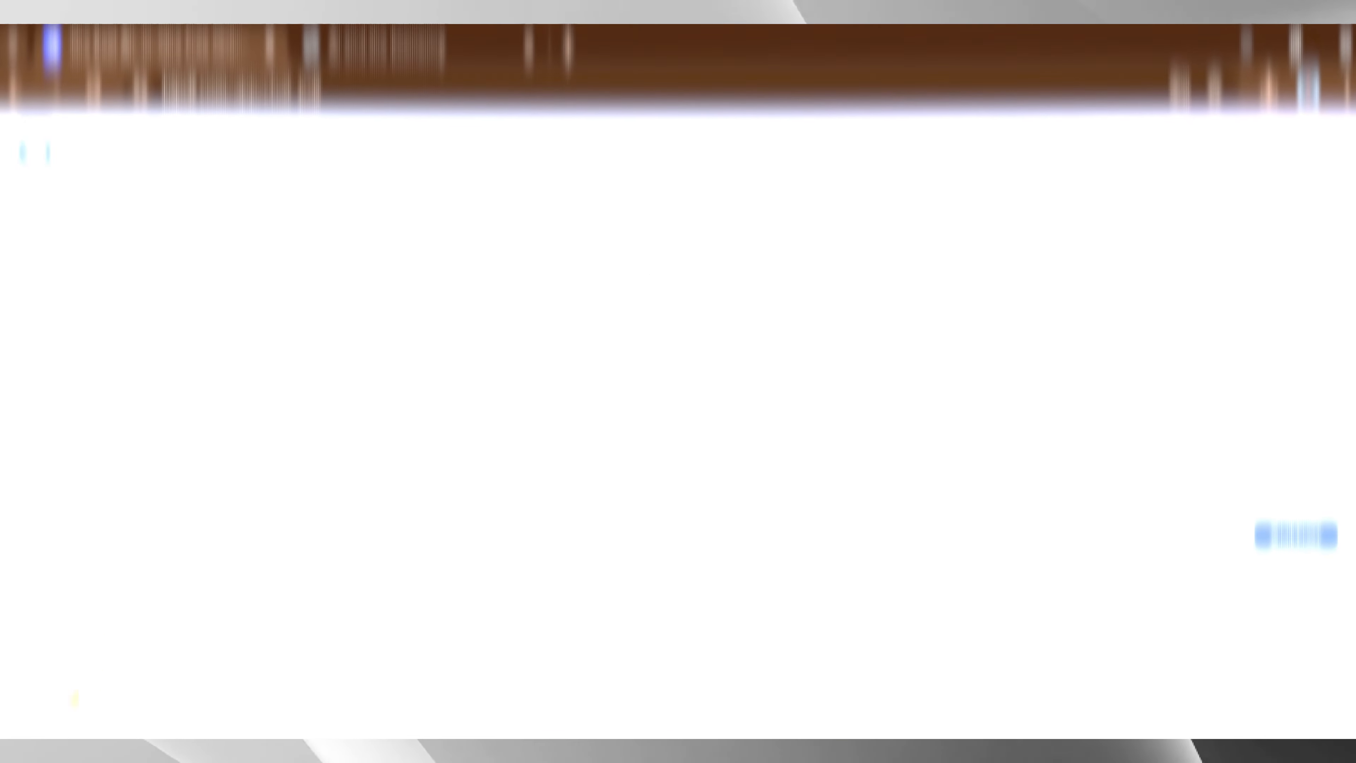
- Translate AI in Economy.pdf into French with AI PDF Translator, leaving the source language on Auto Detect
click(42, 713)
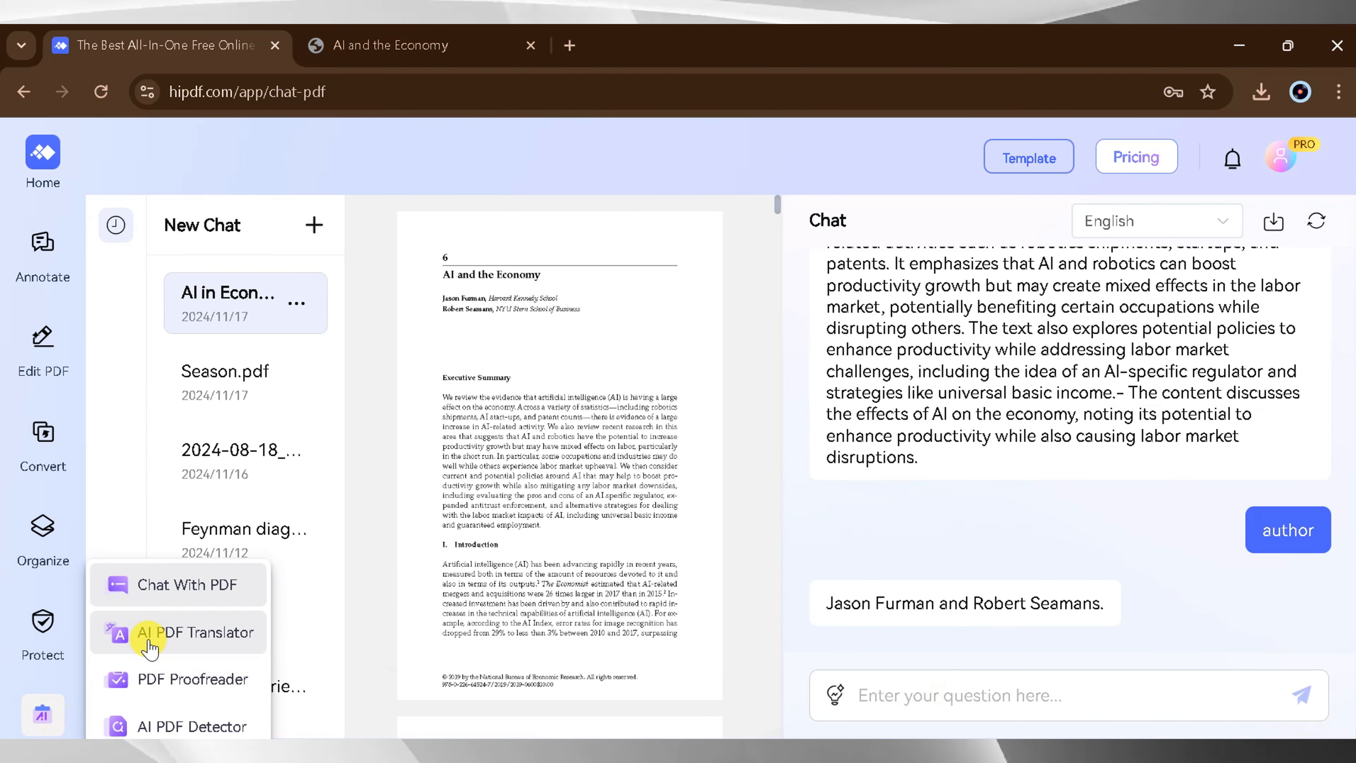
click(148, 638)
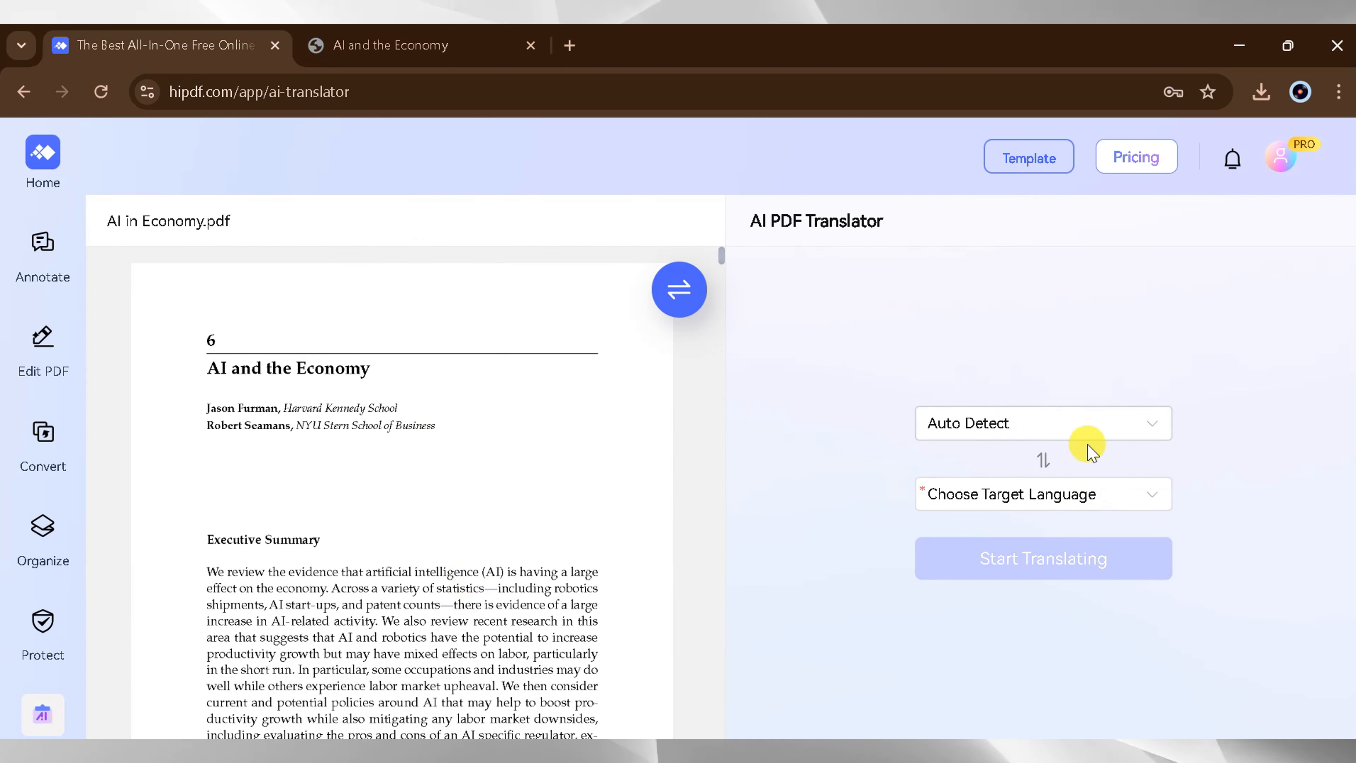
click(1135, 505)
scroll(1021, 336, down, 6)
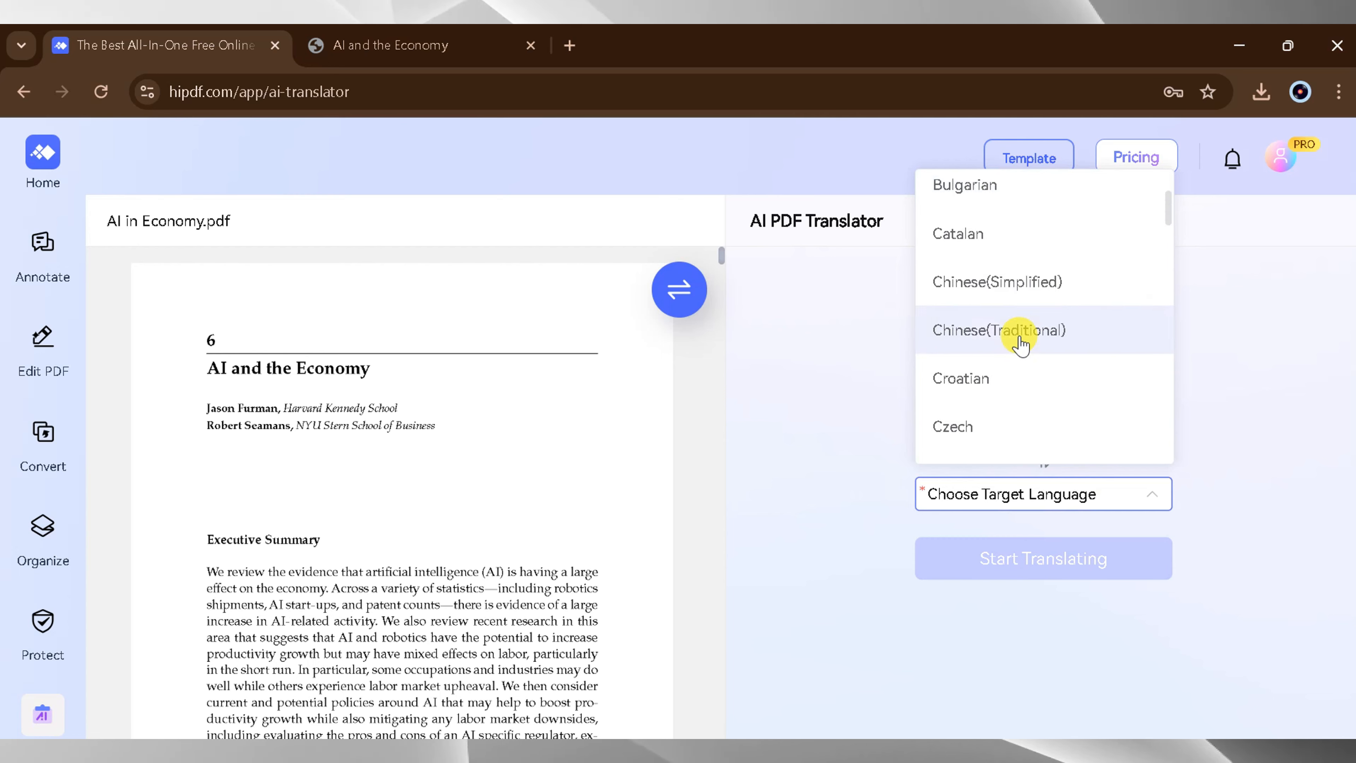
scroll(1021, 342, down, 3)
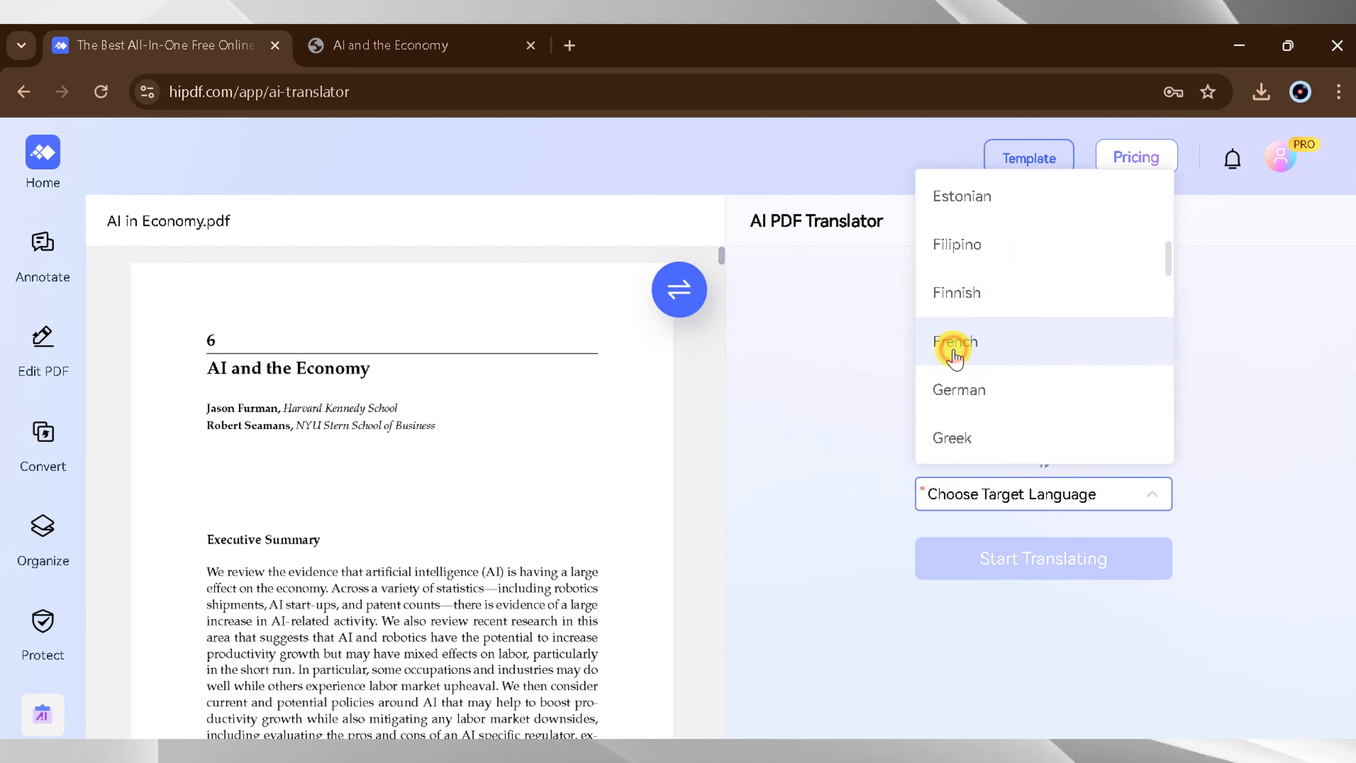
click(955, 358)
click(1037, 560)
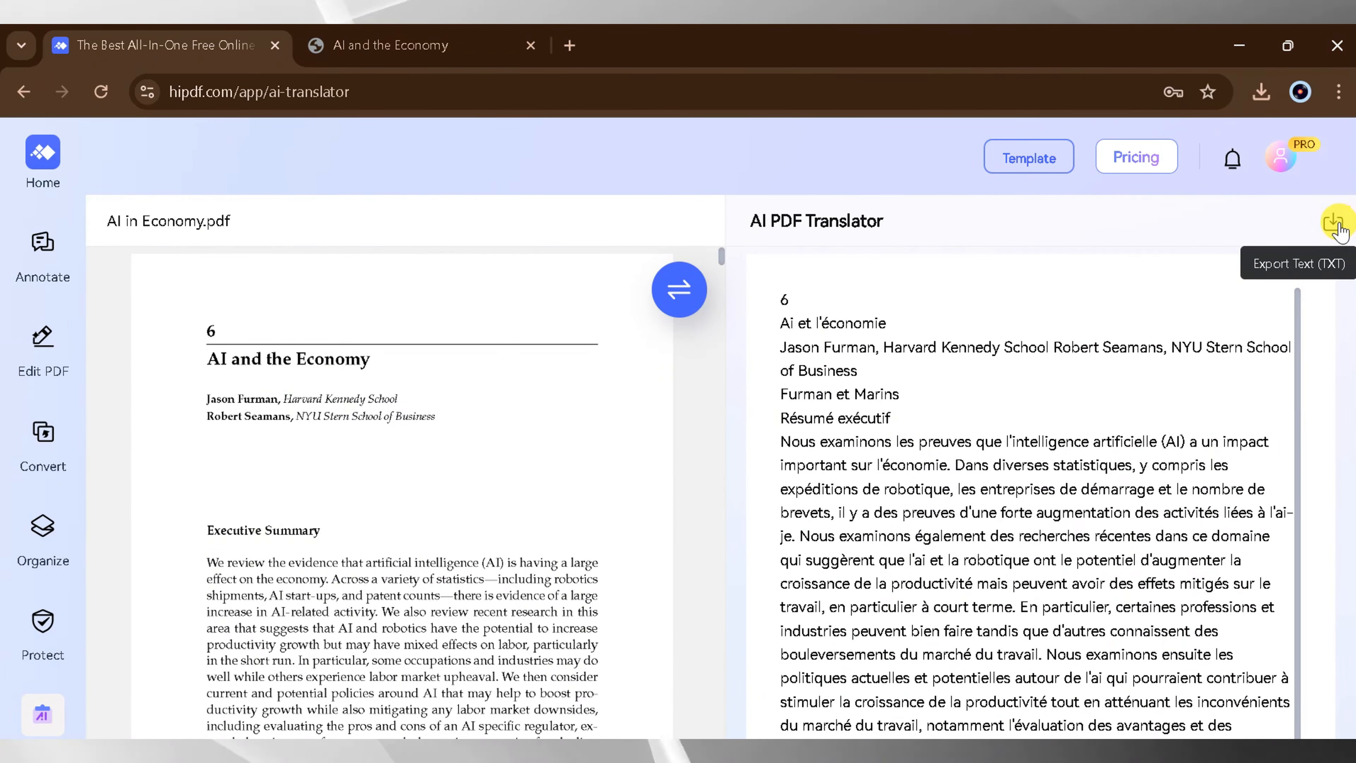
- Export the French translation as a TXT file, open it to read through the text, and close it
click(1335, 225)
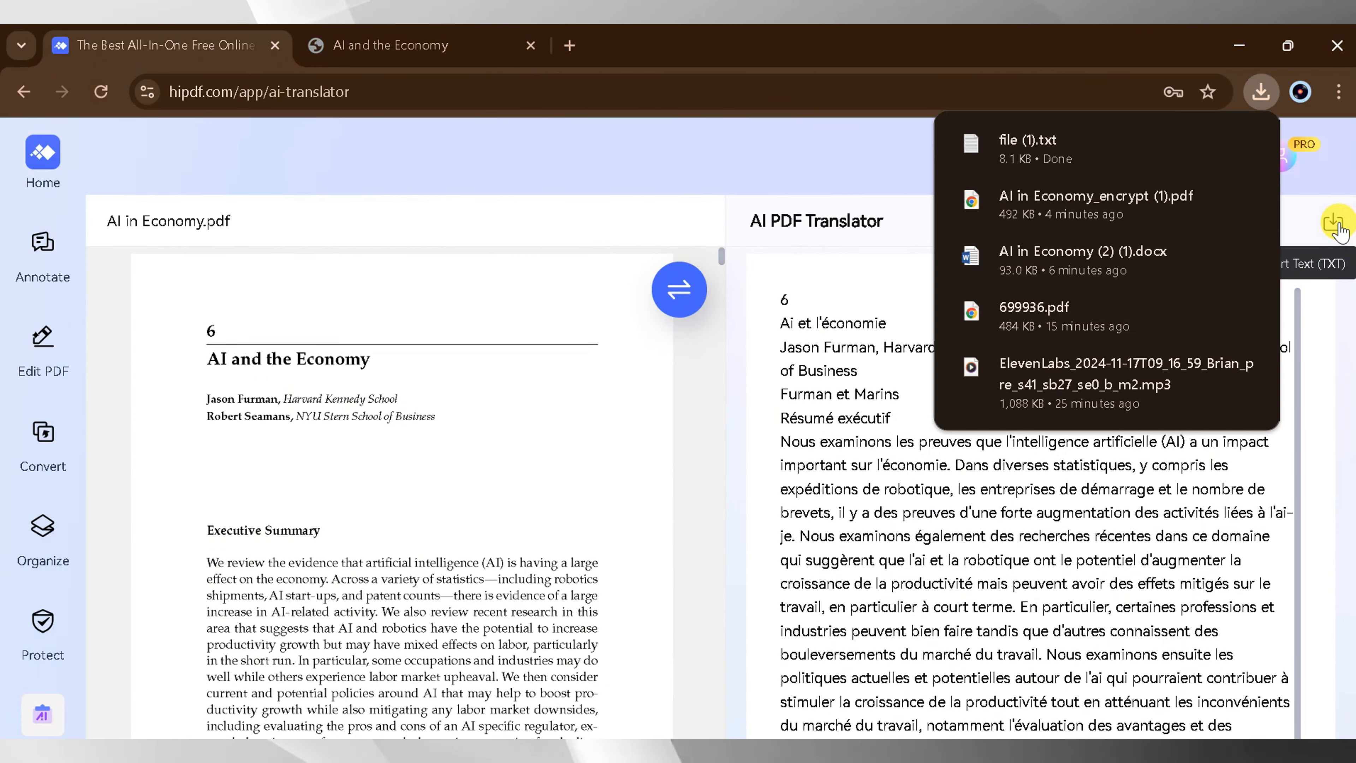
click(1246, 143)
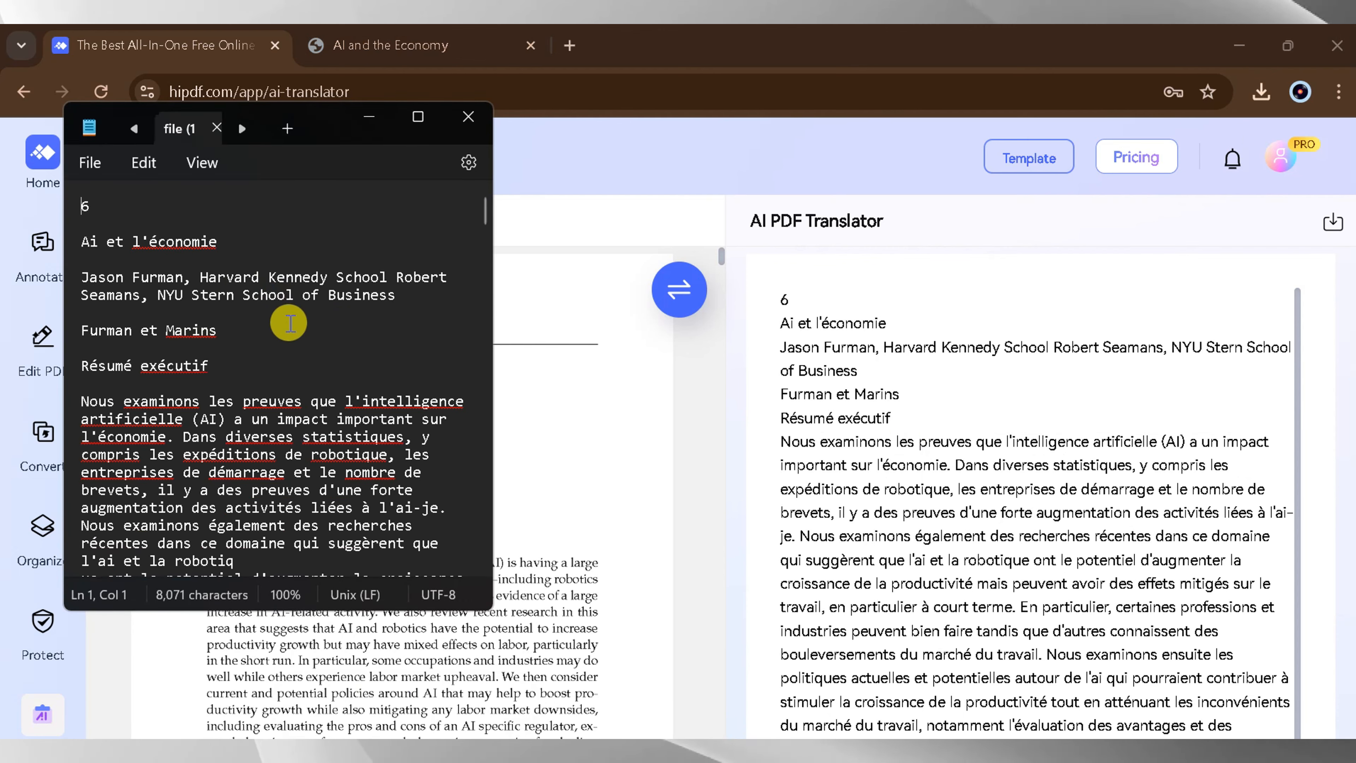
scroll(312, 367, down, 4)
scroll(313, 368, down, 6)
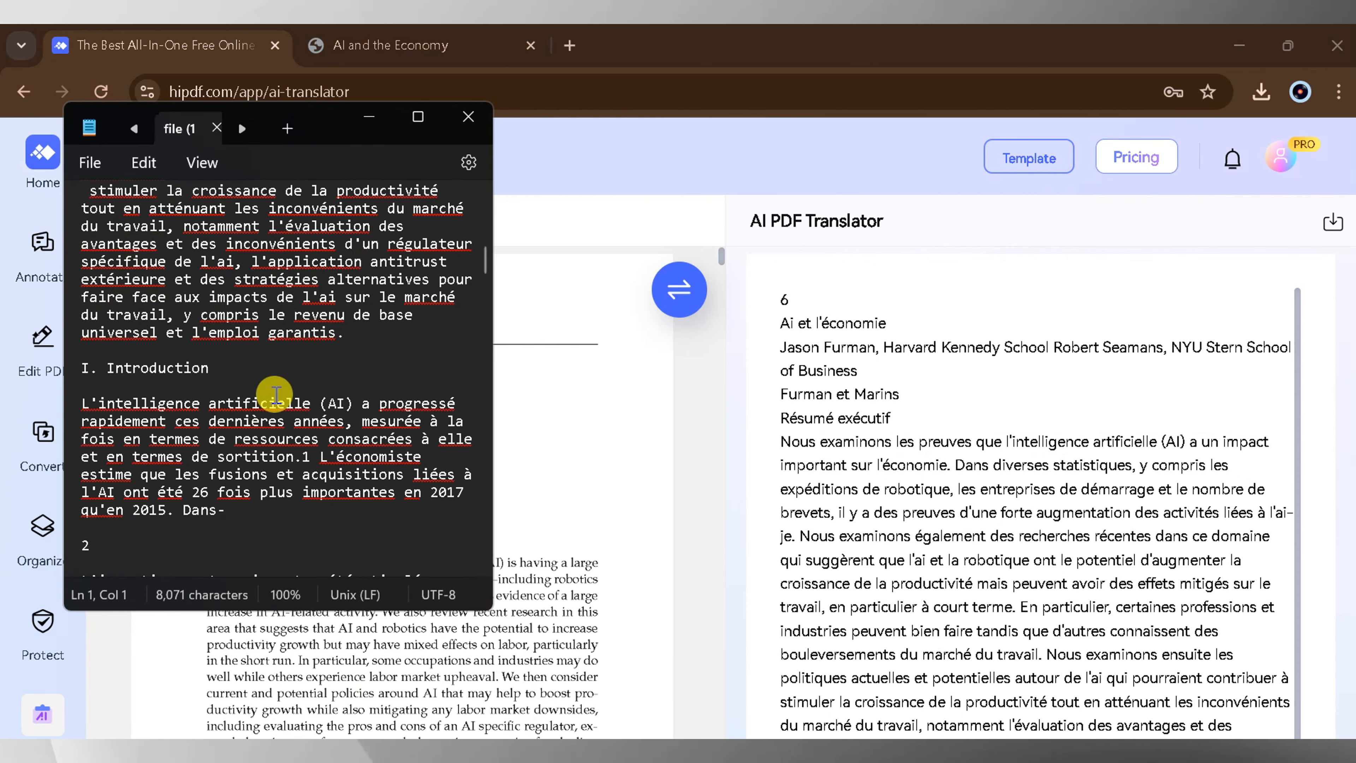
click(468, 119)
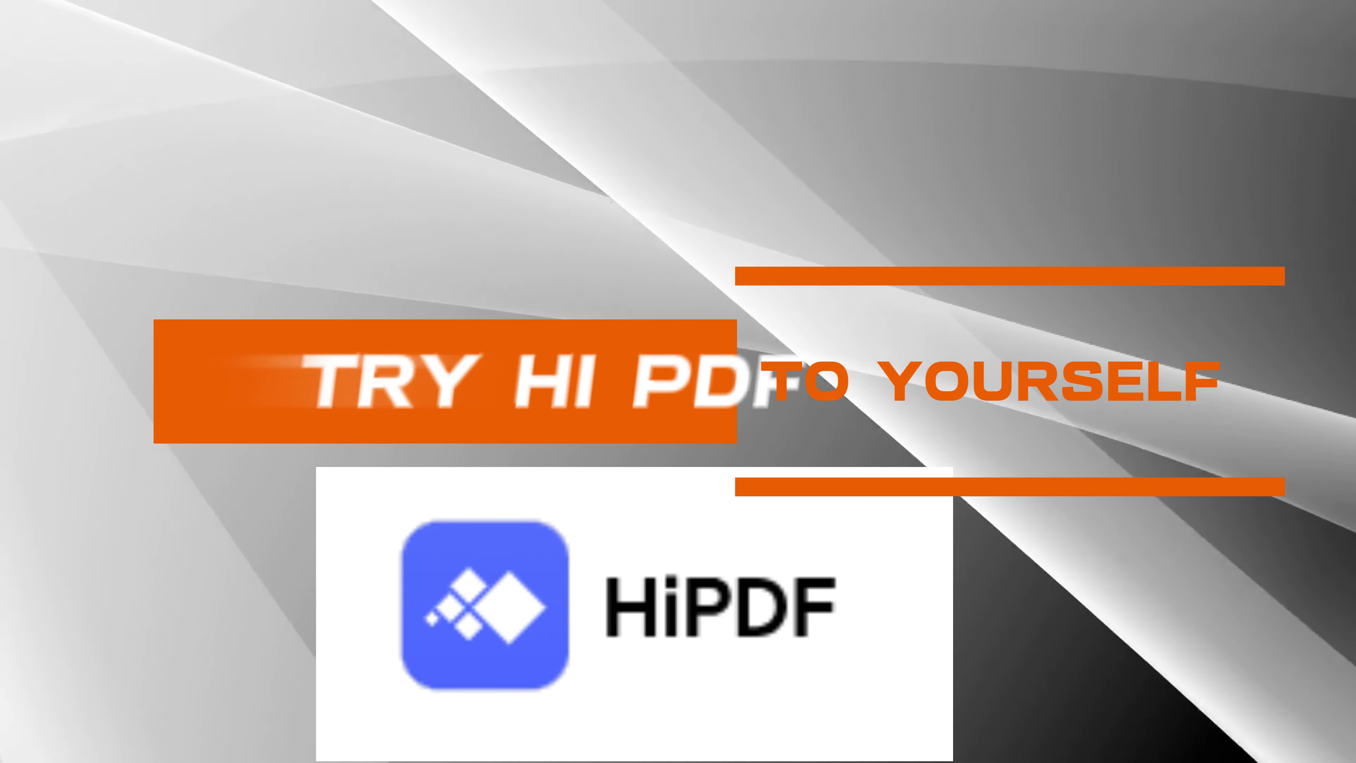